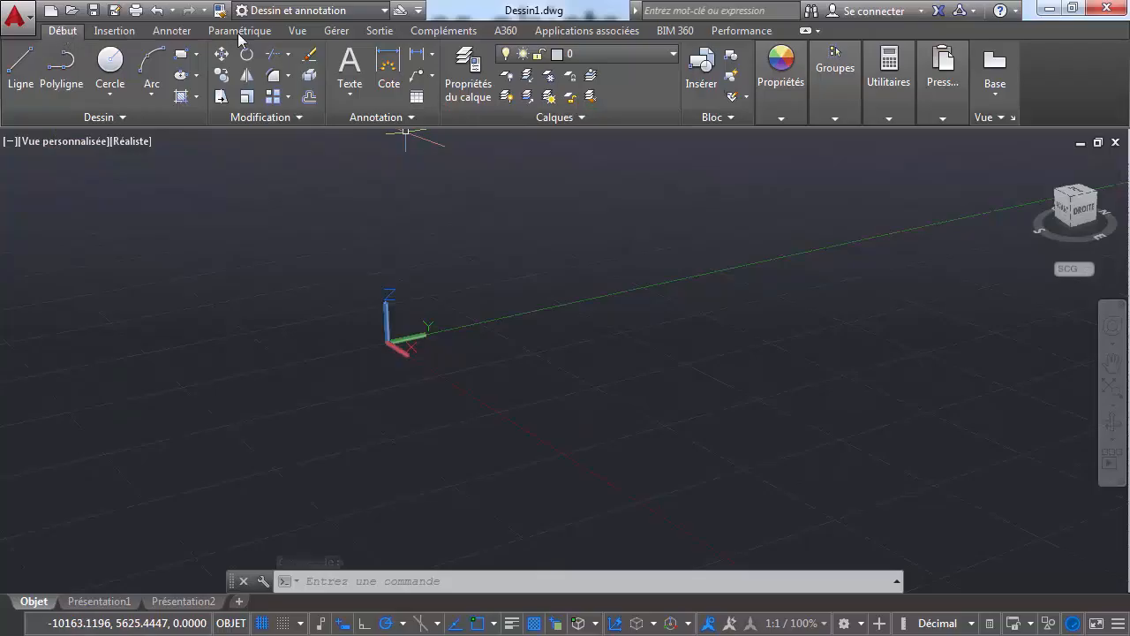
{"action": "left_click", "coordinate": [379, 12]}
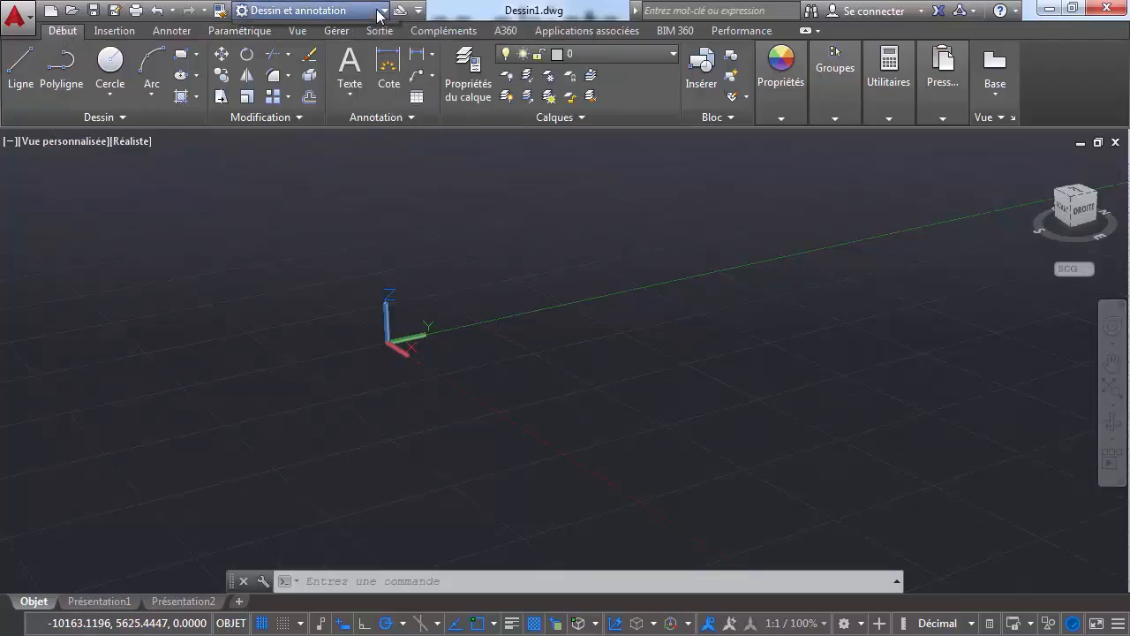
{"action": "left_click", "coordinate": [493, 16]}
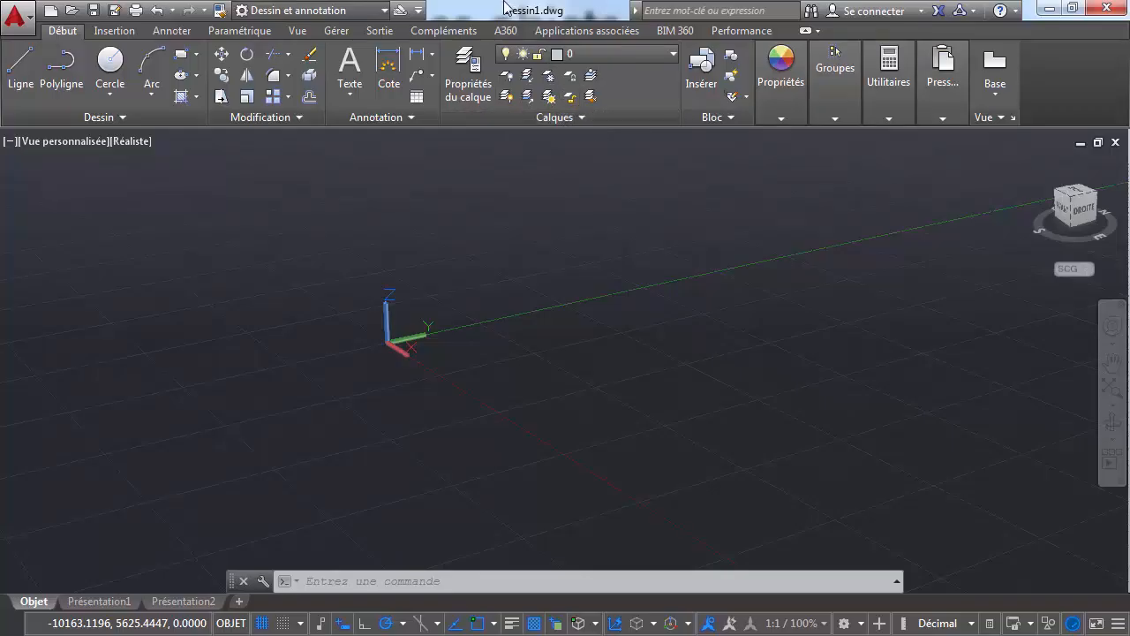
Step: Open the layer properties manager and move it fully into view over the drawing area
{"action": "left_click", "coordinate": [468, 89]}
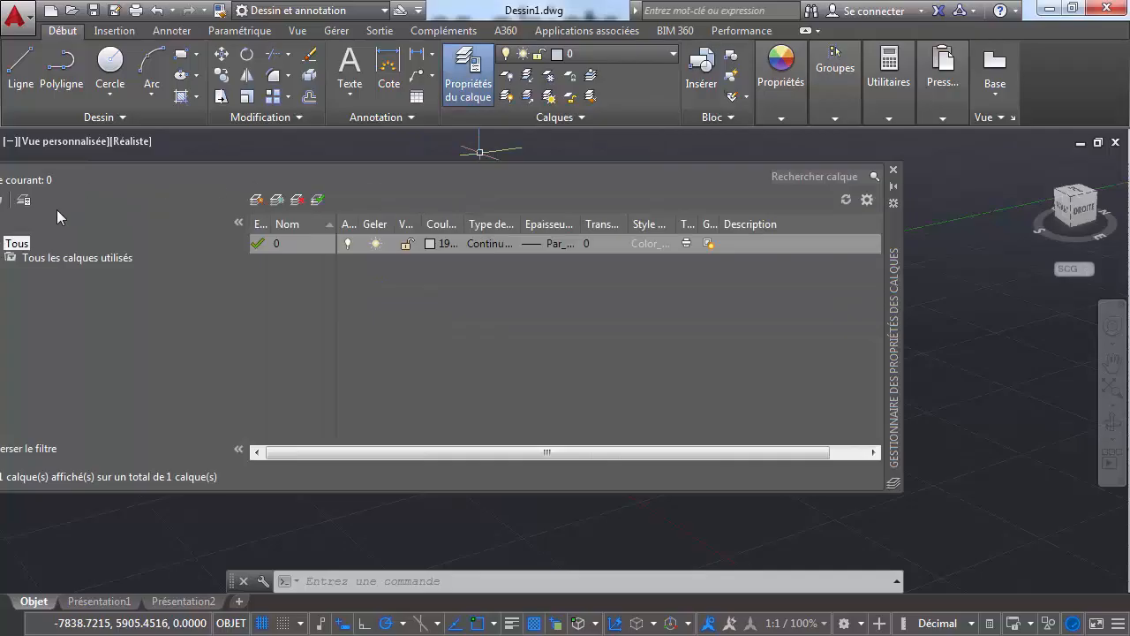
{"action": "left_click_drag", "start_coordinate": [893, 227], "coordinate": [1048, 199]}
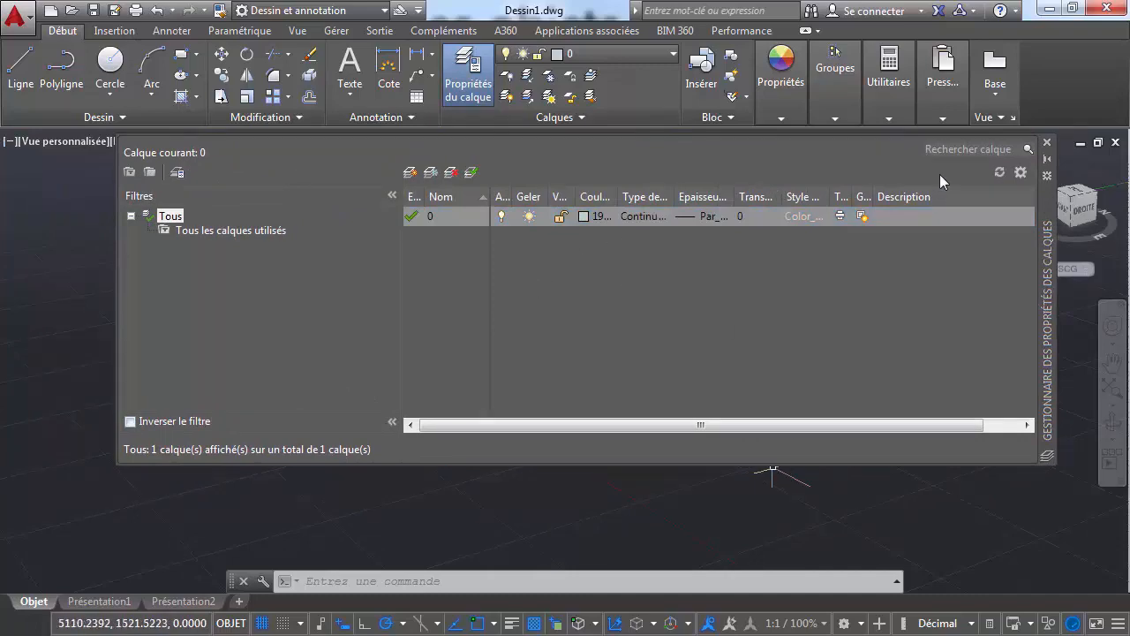
{"action": "left_click_drag", "start_coordinate": [1047, 182], "coordinate": [995, 215]}
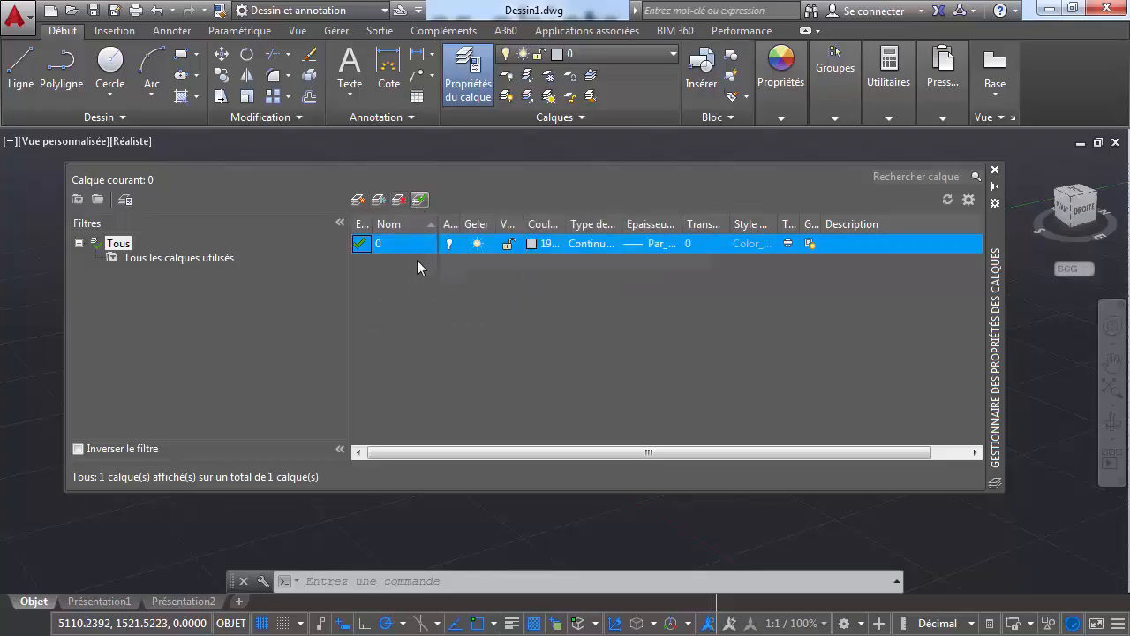
Step: Create a new layer named AutoCAD 2016 - 3D
{"action": "left_click", "coordinate": [357, 200]}
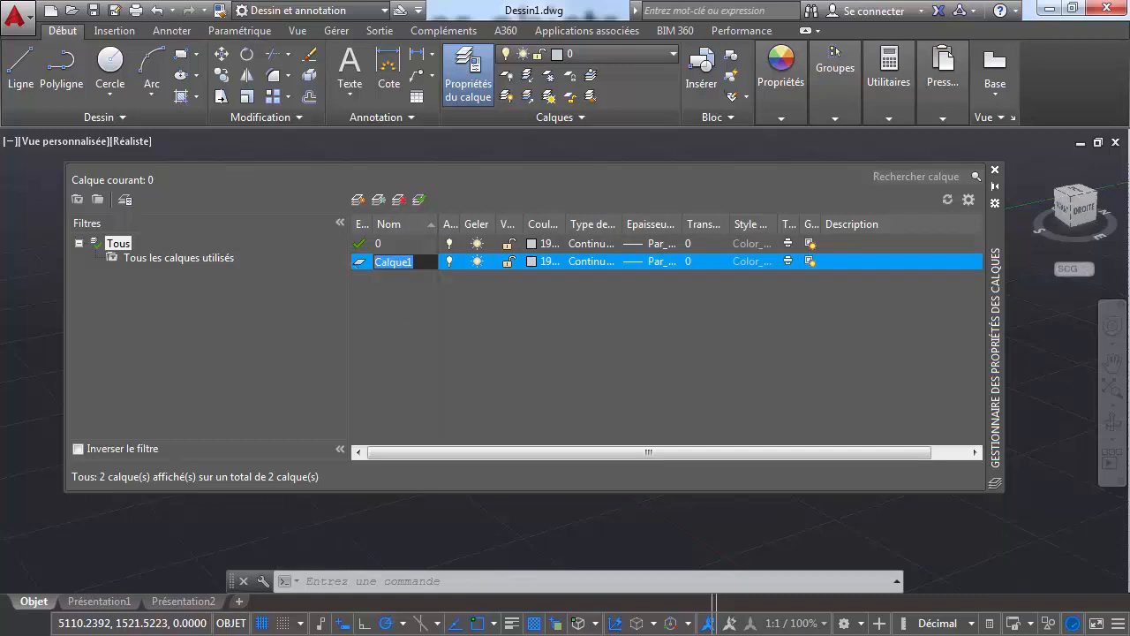
{"action": "type", "text": "Au"}
{"action": "type", "text": "toCAD 2016 - 3"}
{"action": "type", "text": "D"}
{"action": "key", "text": "Return"}
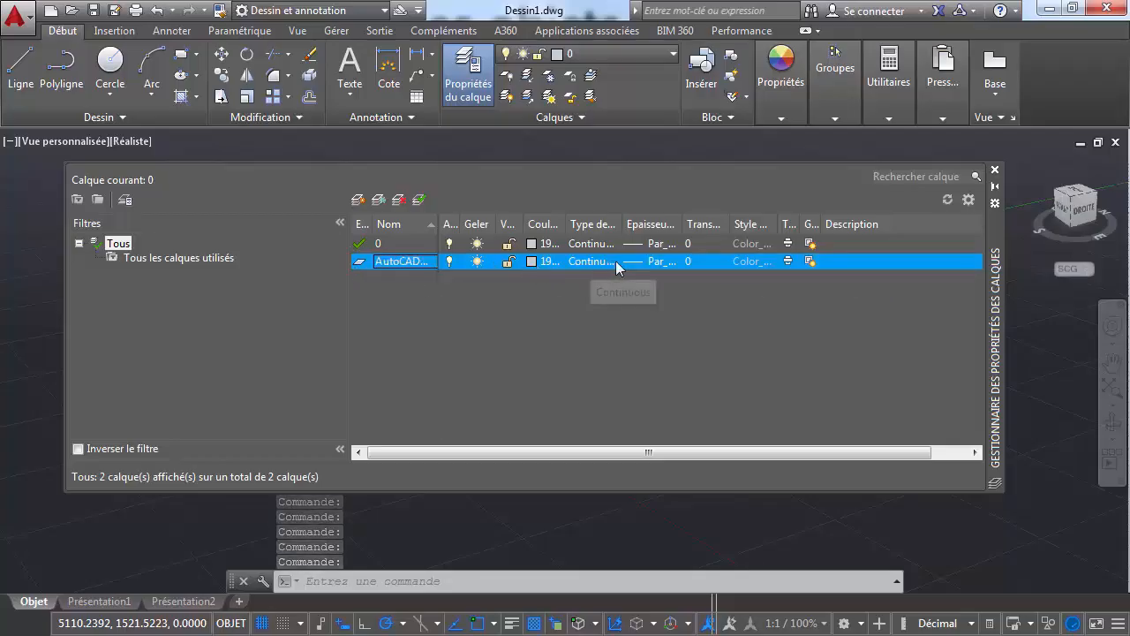
Step: Add a new layout to the drawing after Présentation2
{"action": "left_click", "coordinate": [239, 602]}
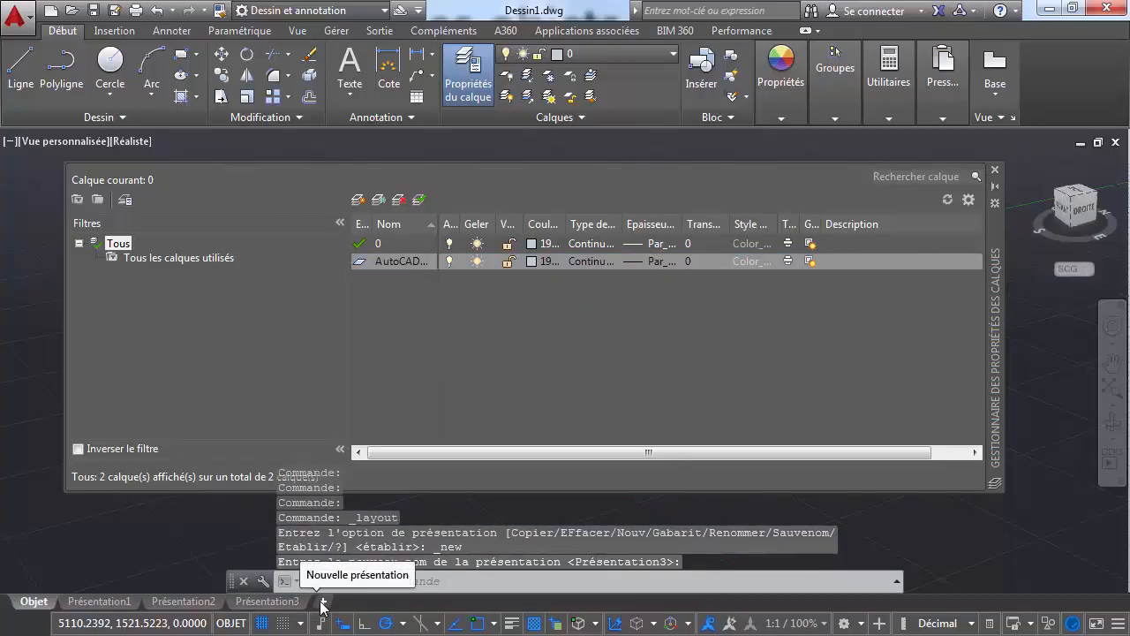
{"action": "right_click", "coordinate": [394, 269]}
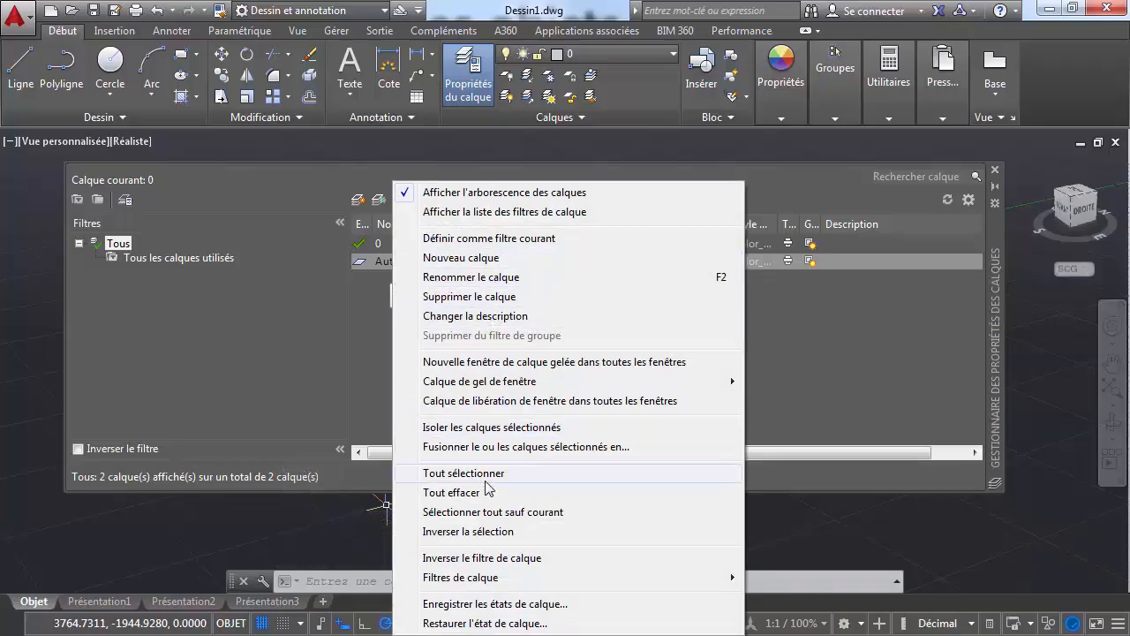
{"action": "left_click", "coordinate": [367, 318]}
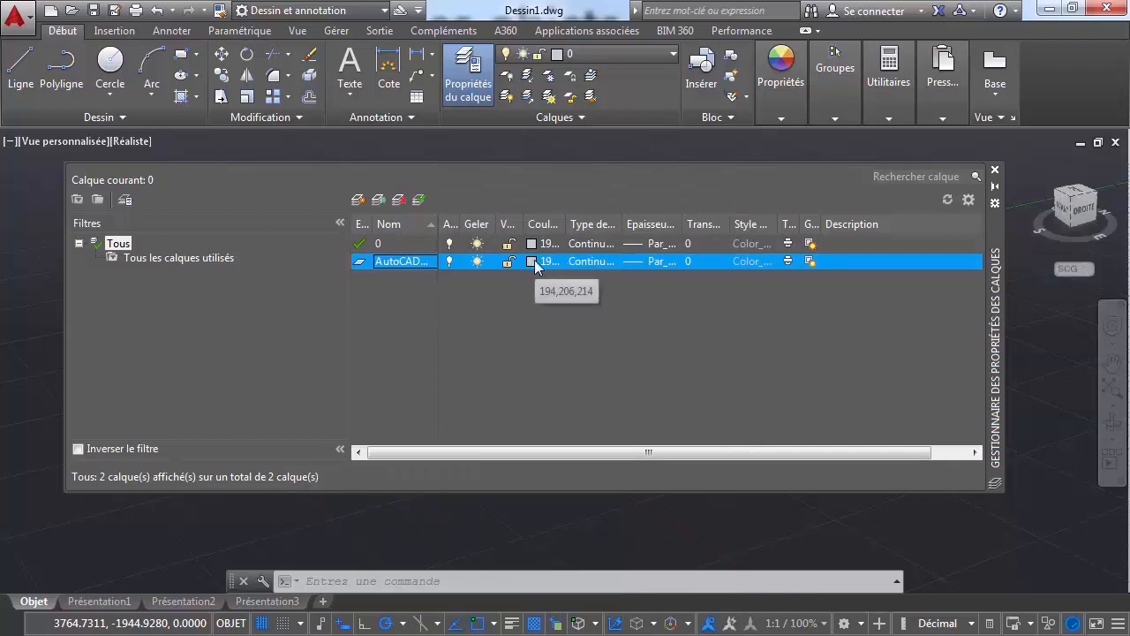
Step: Widen the Couleur, Verrouiller, Geler and Actif columns of the layer list so their headings are readable
{"action": "left_click", "coordinate": [519, 226]}
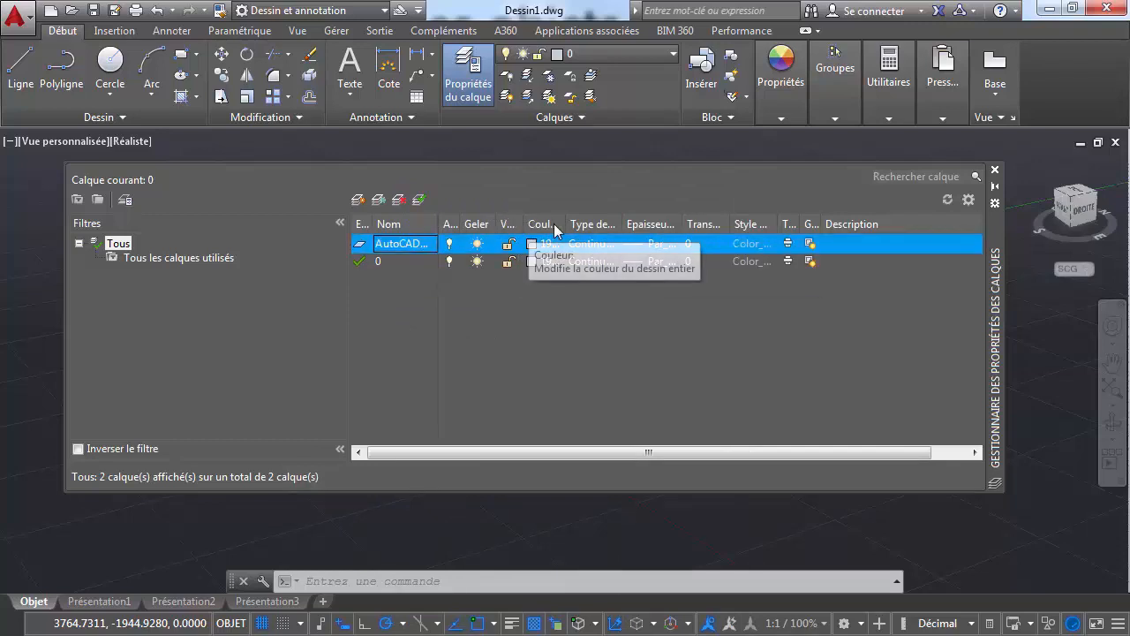
{"action": "left_click_drag", "start_coordinate": [567, 224], "coordinate": [646, 223]}
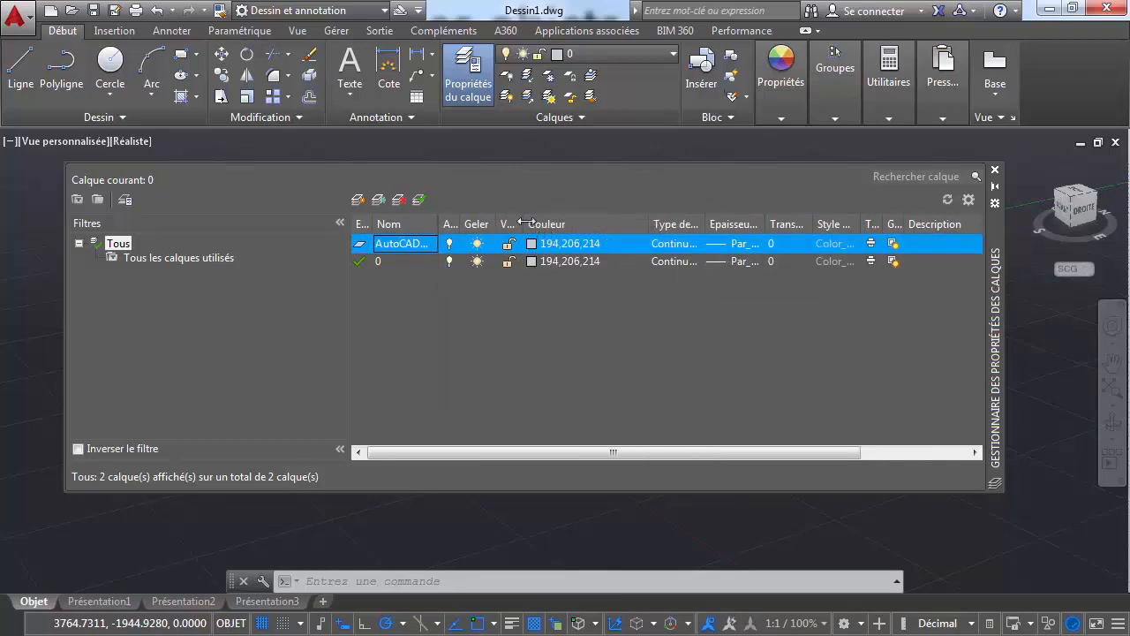
{"action": "left_click_drag", "start_coordinate": [524, 224], "coordinate": [622, 224]}
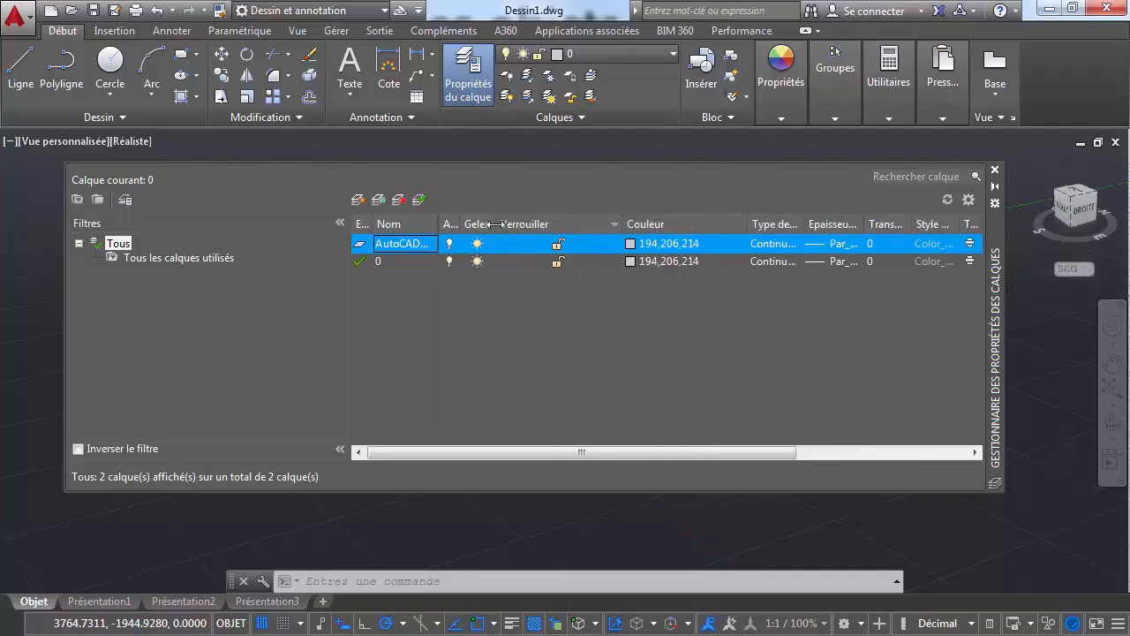
{"action": "mouse_move", "coordinate": [495, 224]}
{"action": "left_mouse_down"}
{"action": "mouse_move", "coordinate": [525, 224]}
{"action": "mouse_move", "coordinate": [500, 226]}
{"action": "left_mouse_up"}
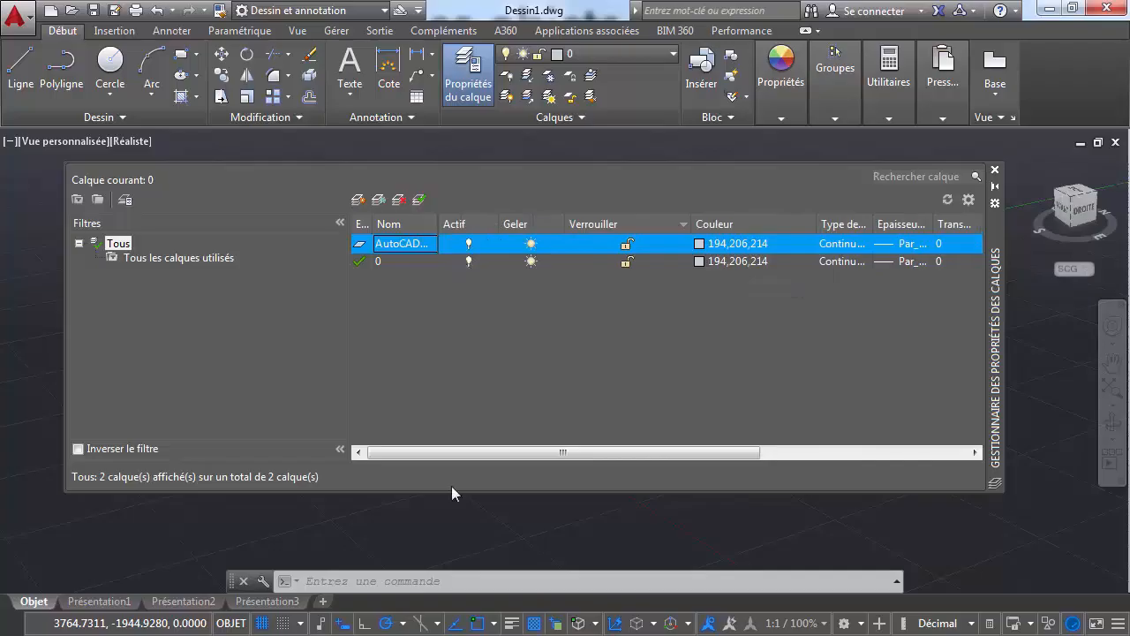
Step: Widen the Type de ligne and Style de tracé columns of the layer list to show their full contents
{"action": "left_click_drag", "start_coordinate": [524, 453], "coordinate": [692, 453]}
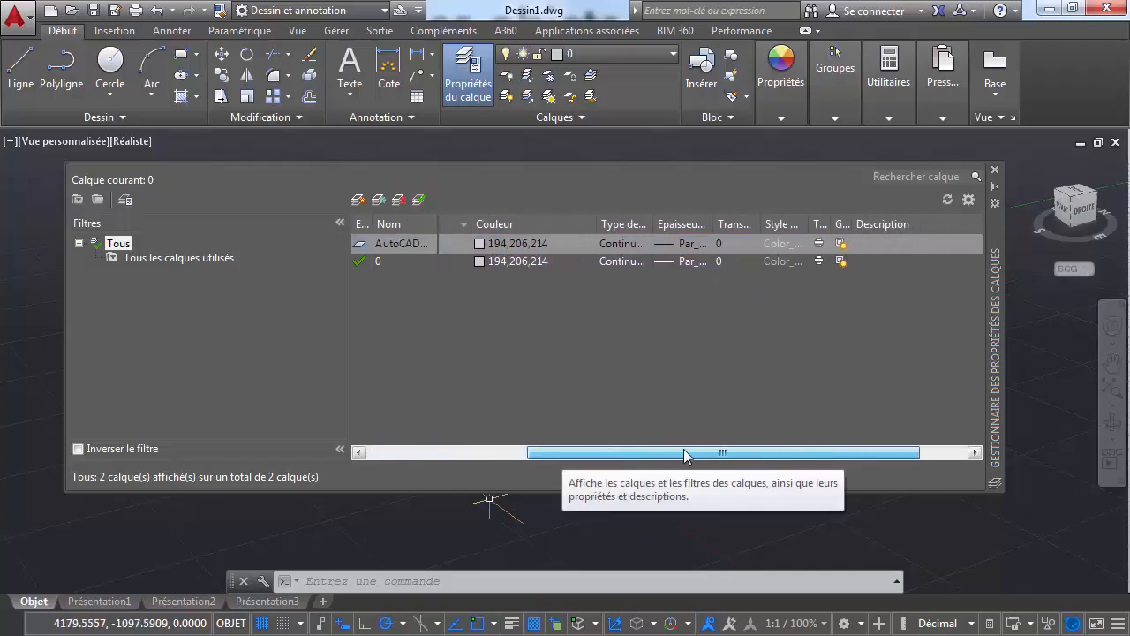
{"action": "left_click_drag", "start_coordinate": [717, 224], "coordinate": [720, 224]}
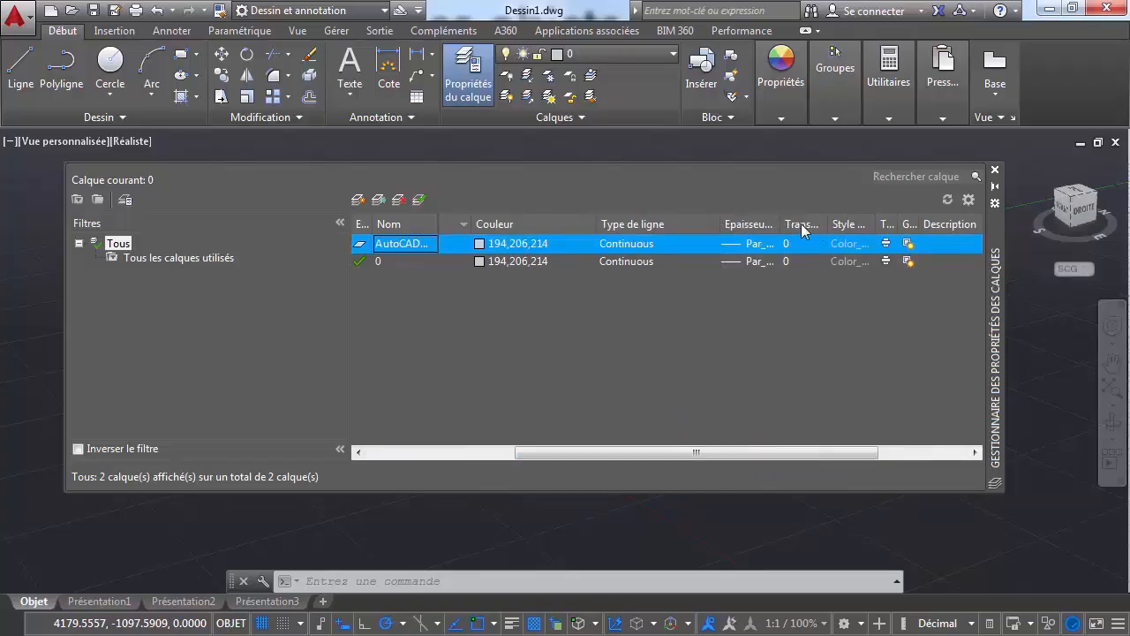
{"action": "left_click_drag", "start_coordinate": [876, 224], "coordinate": [916, 223]}
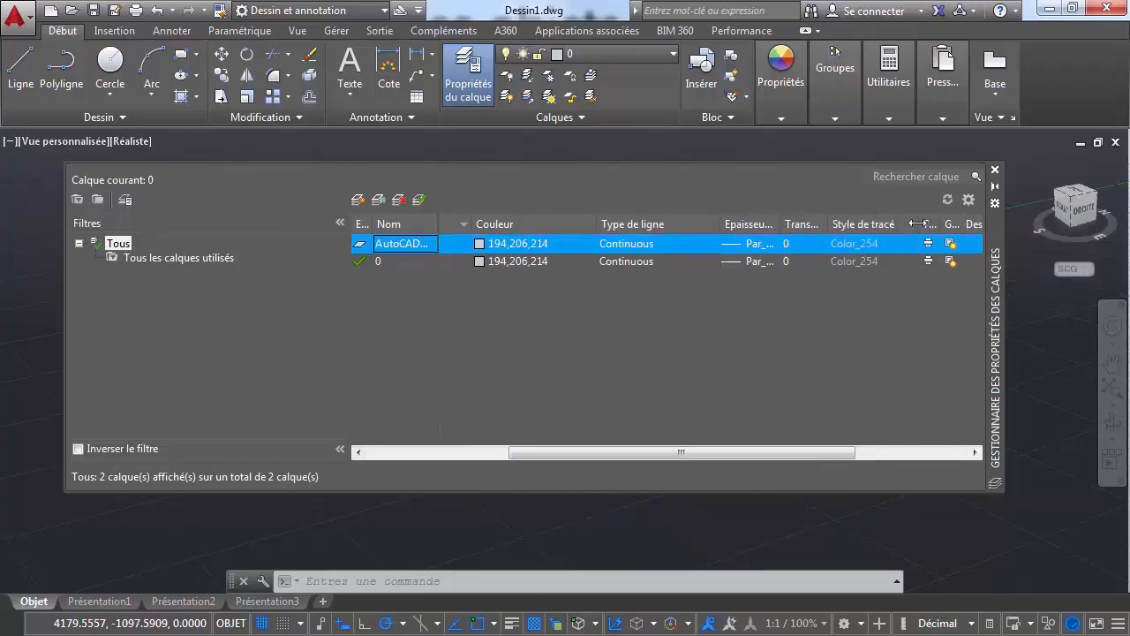
Step: Adjust the Tracer and Gel dans les nouvelles fenêtres columns of the layer list to fit their headings
{"action": "left_click_drag", "start_coordinate": [751, 452], "coordinate": [962, 430]}
{"action": "double_click", "coordinate": [769, 226]}
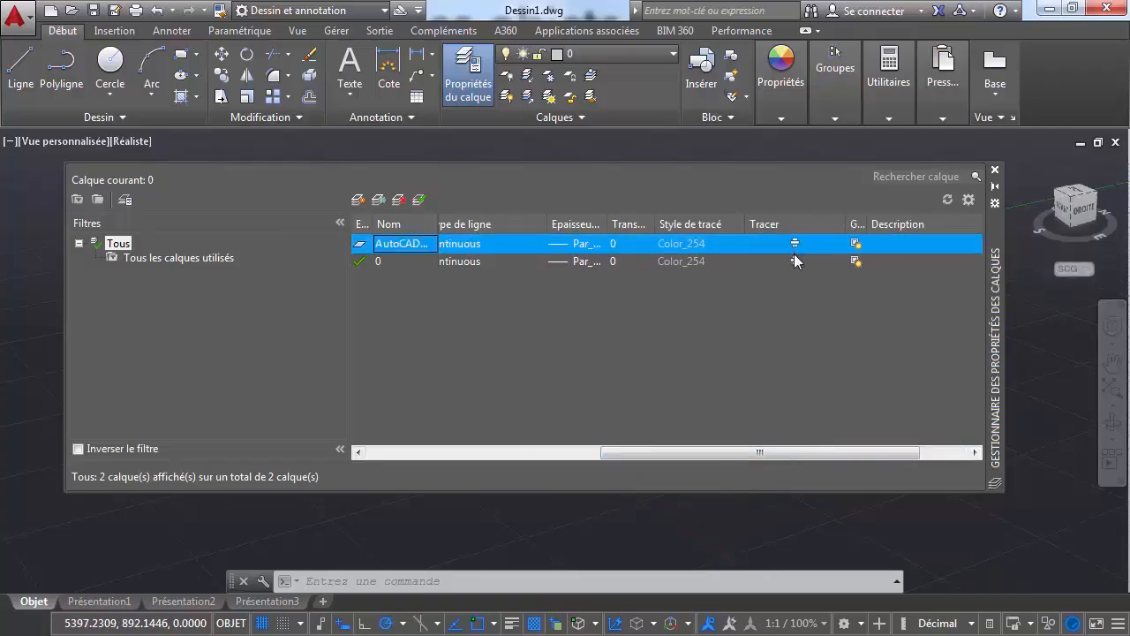
{"action": "left_click_drag", "start_coordinate": [868, 224], "coordinate": [936, 221]}
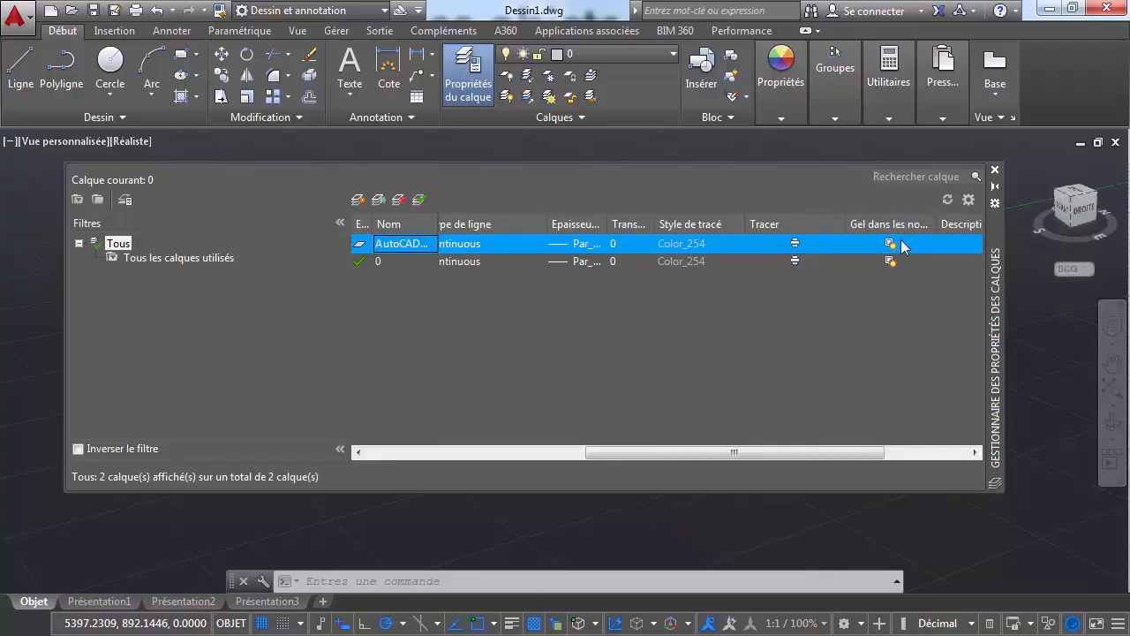
{"action": "left_click_drag", "start_coordinate": [841, 224], "coordinate": [781, 227]}
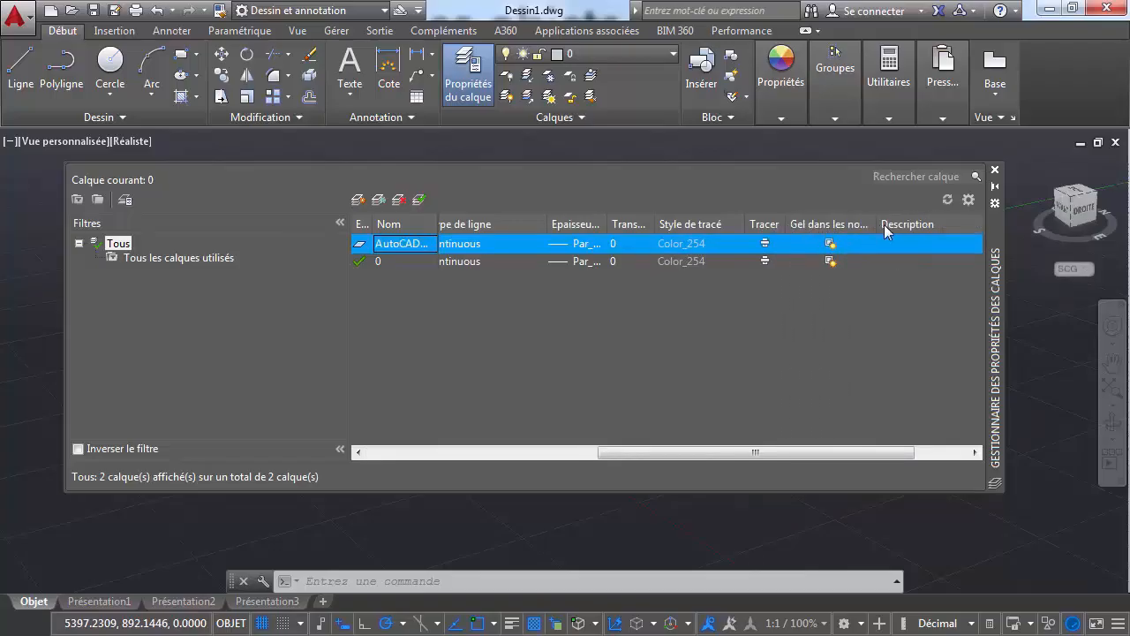
{"action": "left_click_drag", "start_coordinate": [879, 225], "coordinate": [932, 224]}
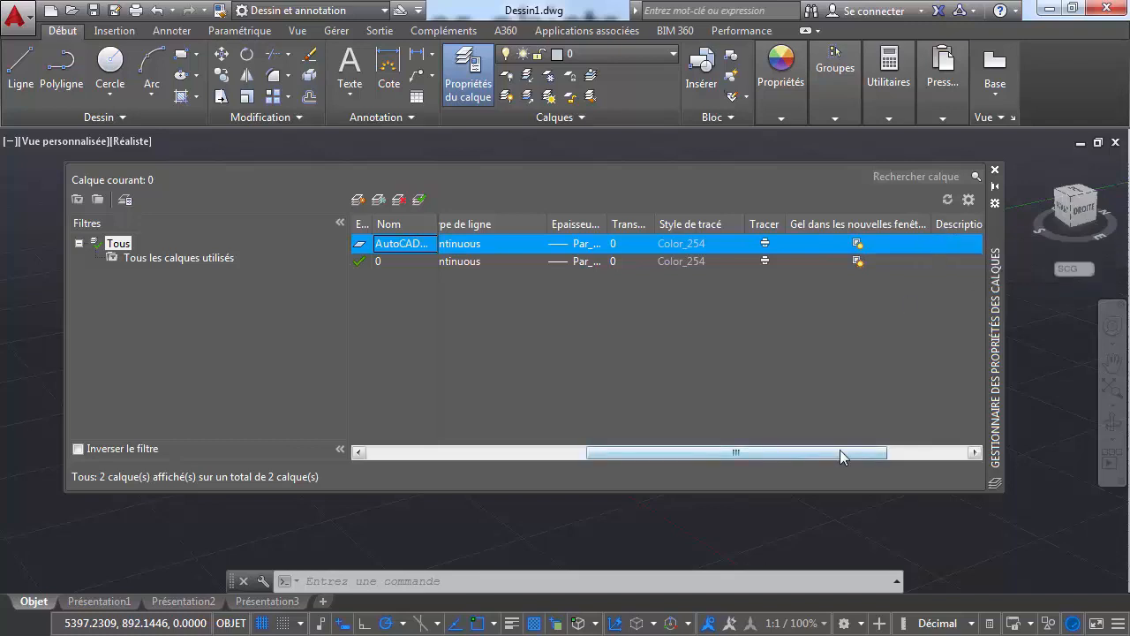
Step: Toggle freezing in new viewports for layer 0 on and back off
{"action": "left_click_drag", "start_coordinate": [839, 452], "coordinate": [918, 452]}
{"action": "left_click", "coordinate": [821, 242]}
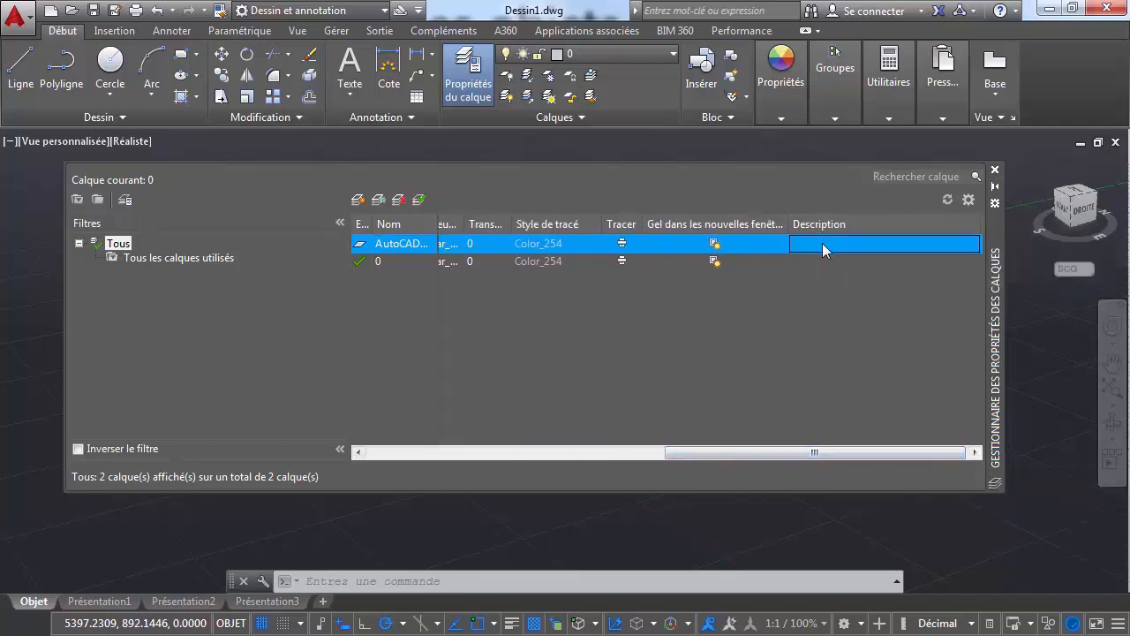
{"action": "left_click", "coordinate": [775, 261]}
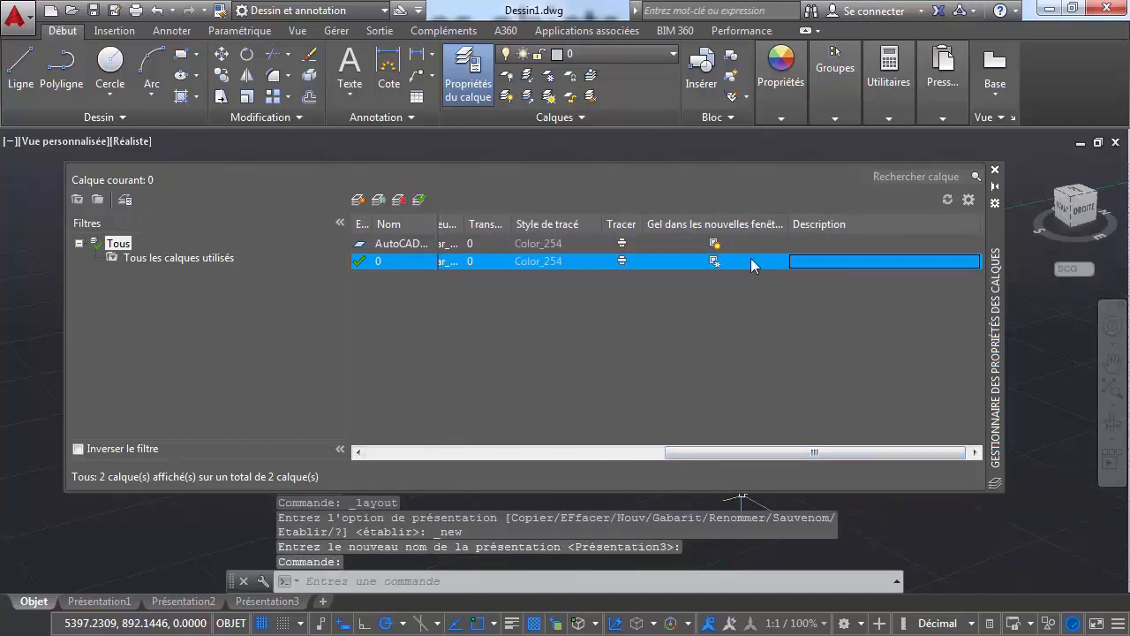
{"action": "left_click", "coordinate": [722, 258]}
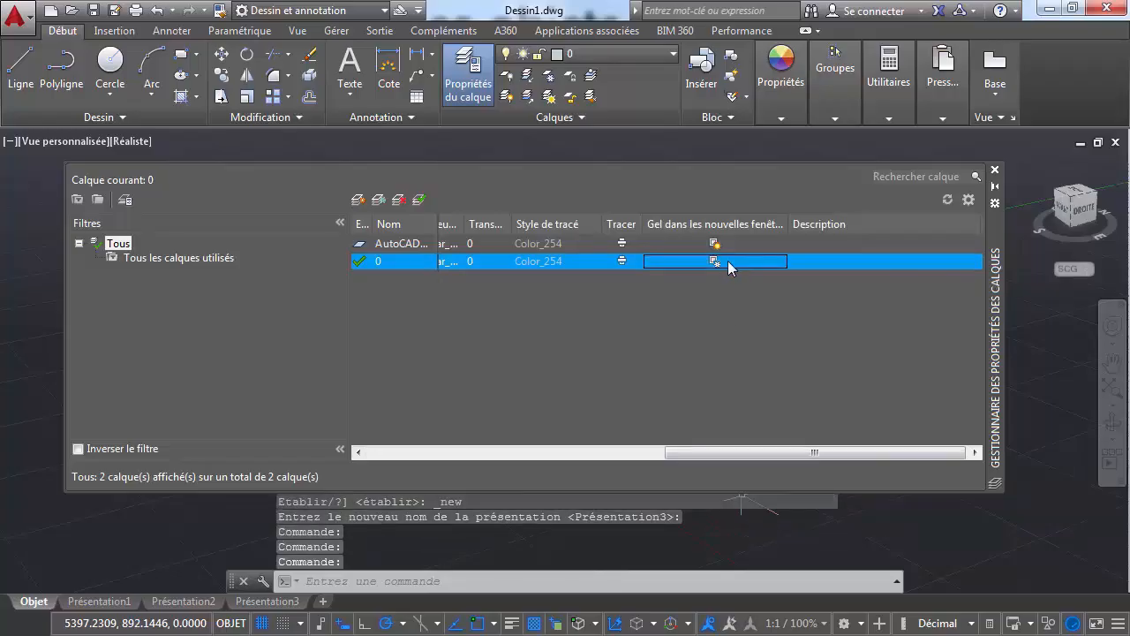
{"action": "left_click", "coordinate": [729, 258]}
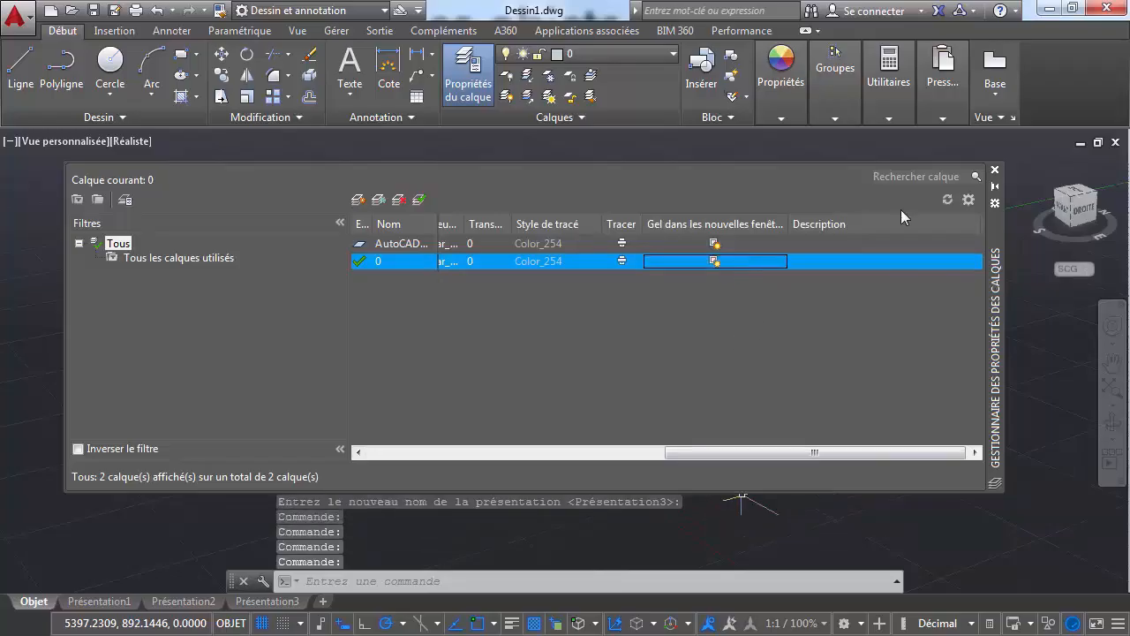
Step: Close the layer properties manager and make the AutoCAD 2016 - 3D layer current
{"action": "left_click", "coordinate": [994, 170]}
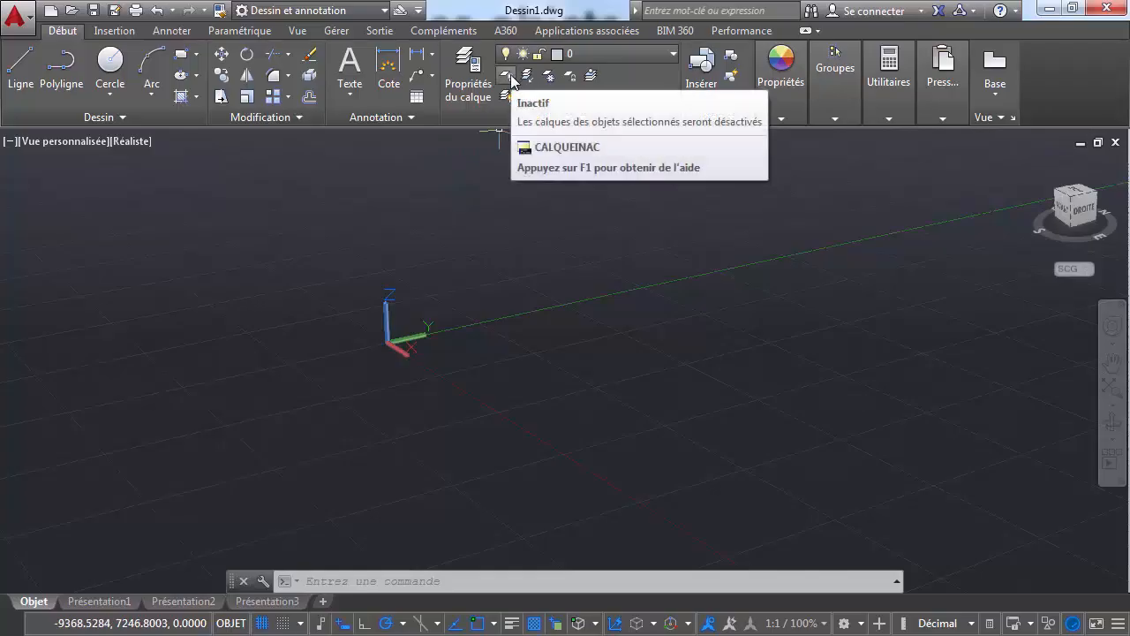
{"action": "left_click", "coordinate": [672, 55]}
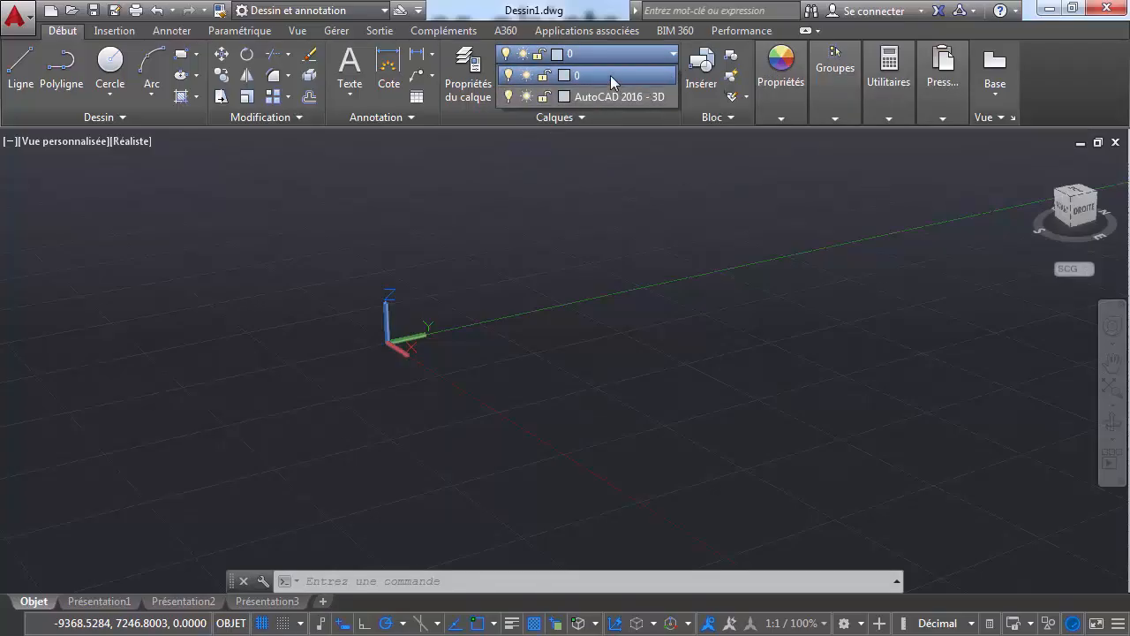
{"action": "left_click", "coordinate": [600, 98]}
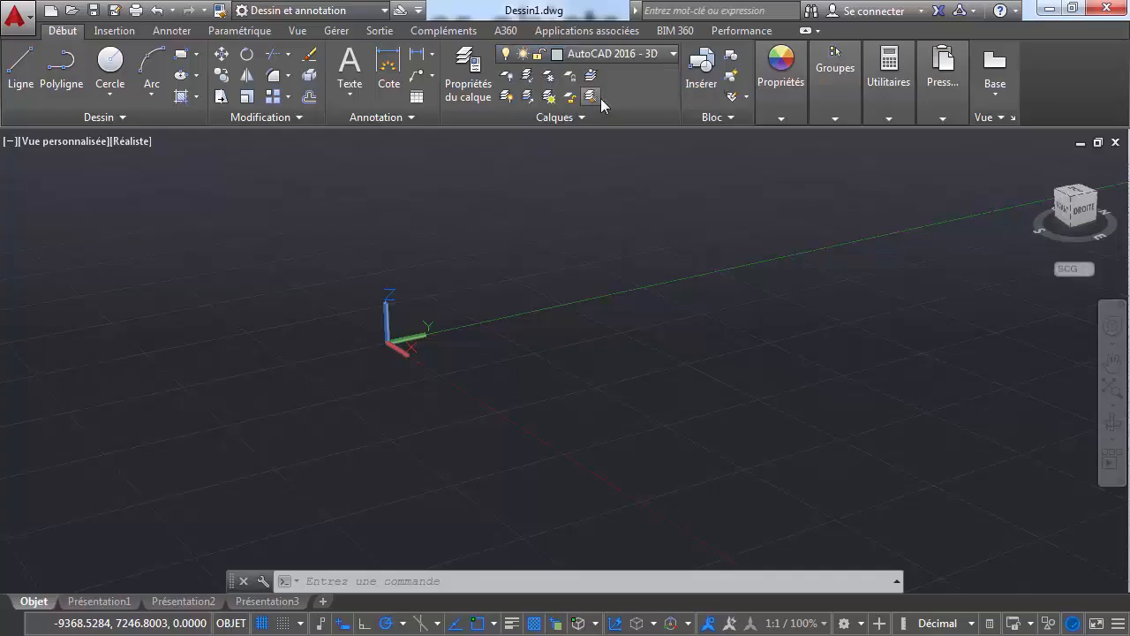
{"action": "left_click", "coordinate": [659, 55]}
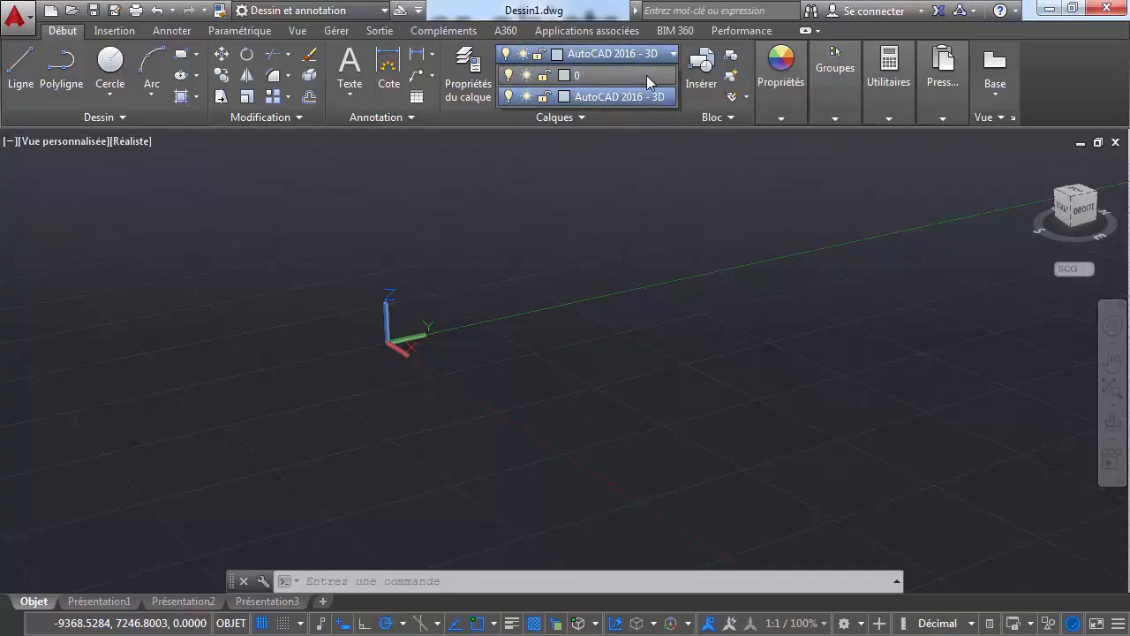
{"action": "left_click", "coordinate": [646, 75]}
{"action": "left_click", "coordinate": [640, 54]}
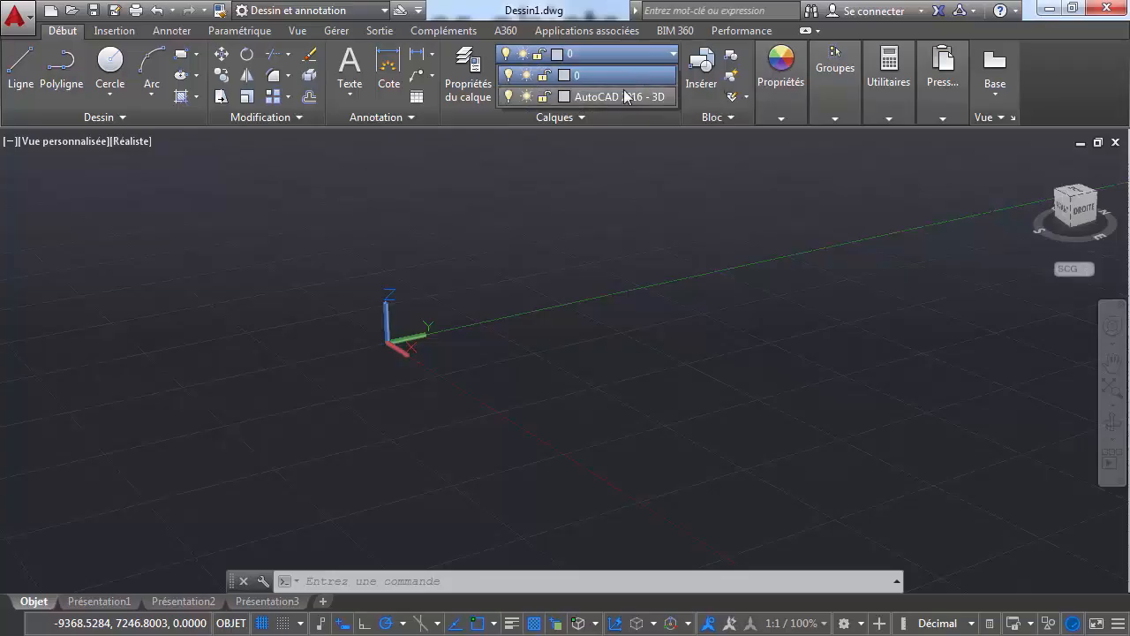
{"action": "left_click", "coordinate": [618, 96]}
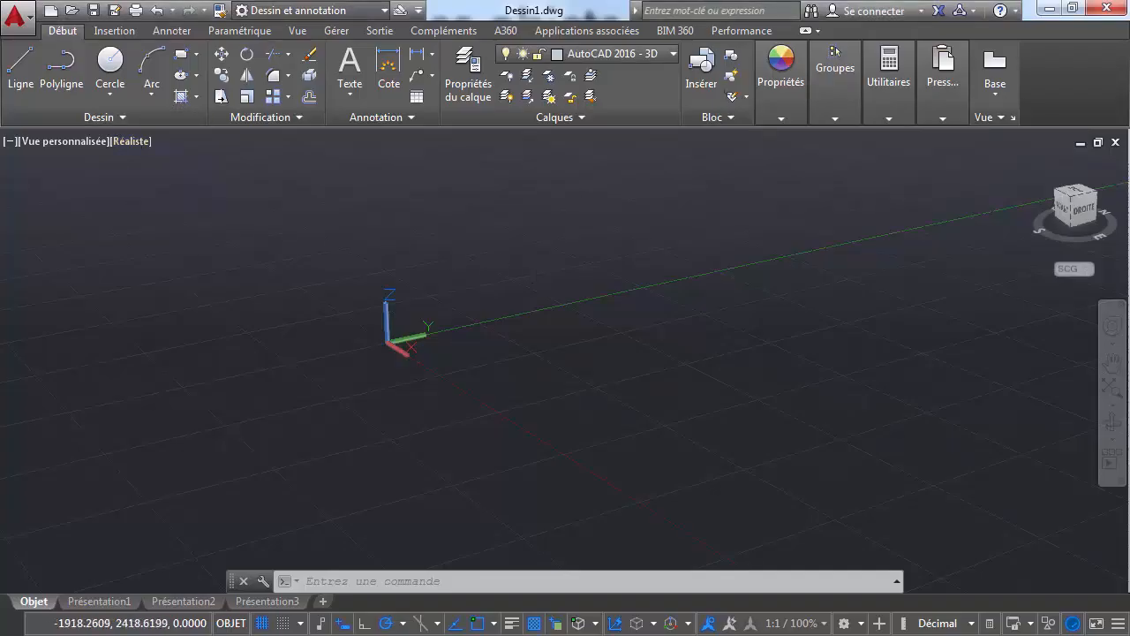
Step: Start a line at the origin 0,0 and draw its first segment 4000 units long along the positive Y axis
{"action": "middle_click_drag", "start_coordinate": [509, 275], "coordinate": [449, 286]}
{"action": "middle_click_drag", "start_coordinate": [455, 339], "coordinate": [464, 326]}
{"action": "key", "text": "Escape"}
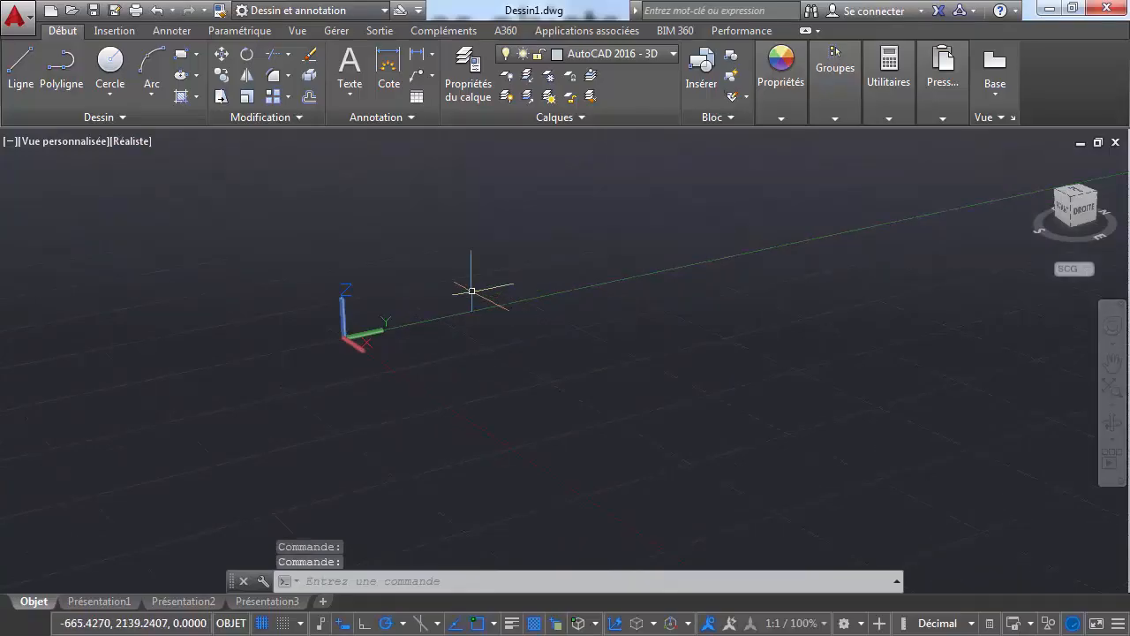
{"action": "left_click", "coordinate": [12, 67]}
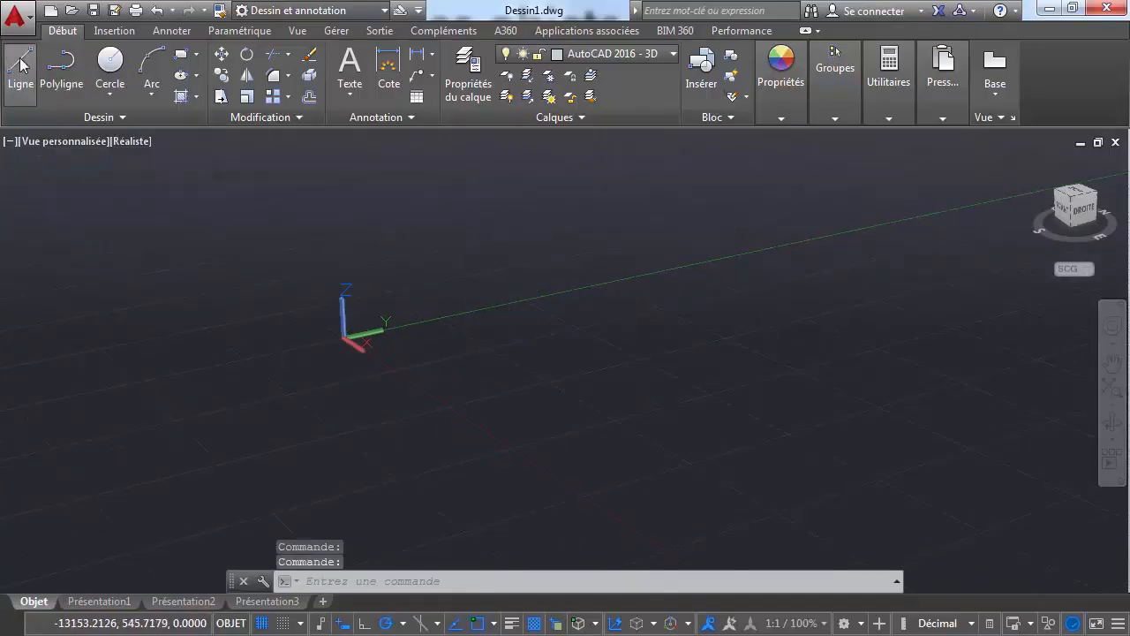
{"action": "type", "text": "0"}
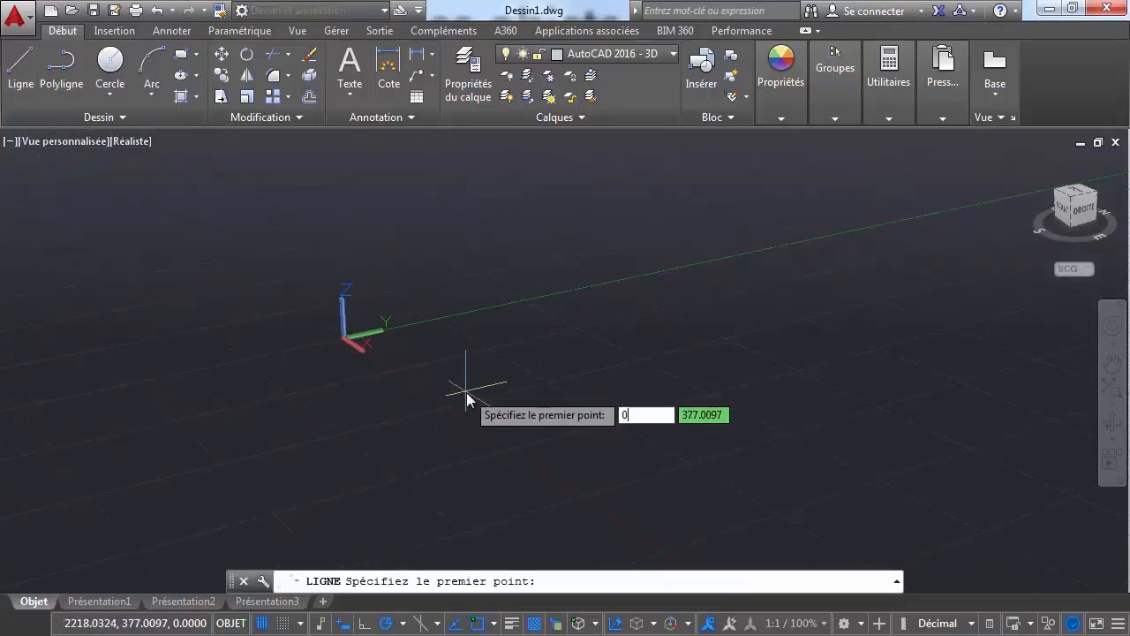
{"action": "key", "text": "Tab"}
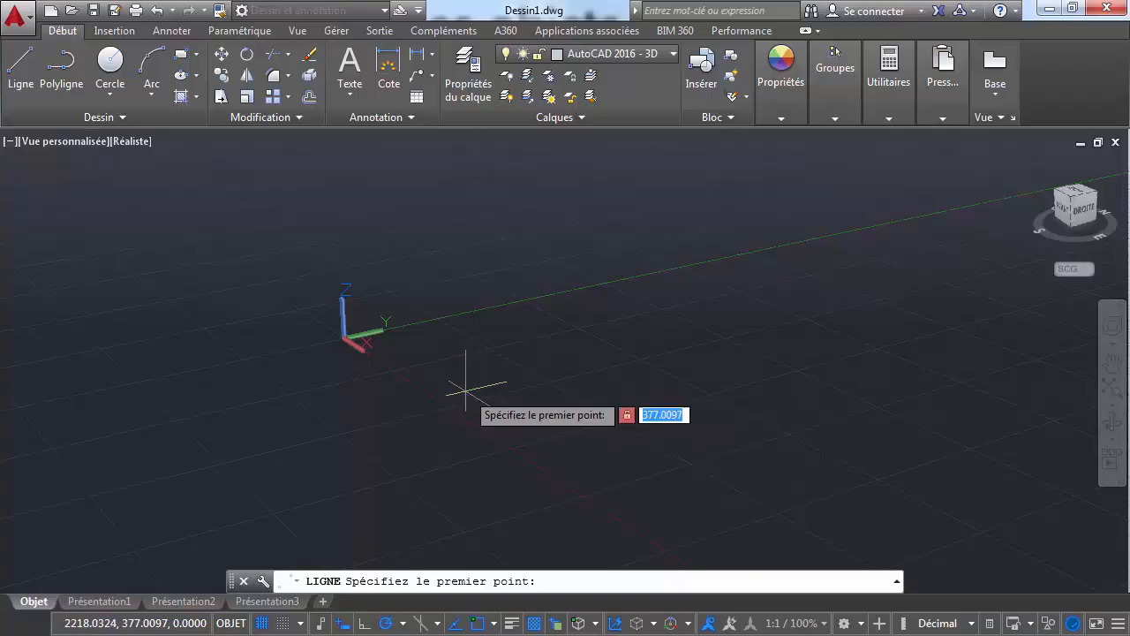
{"action": "type", "text": "0"}
{"action": "key", "text": "Return"}
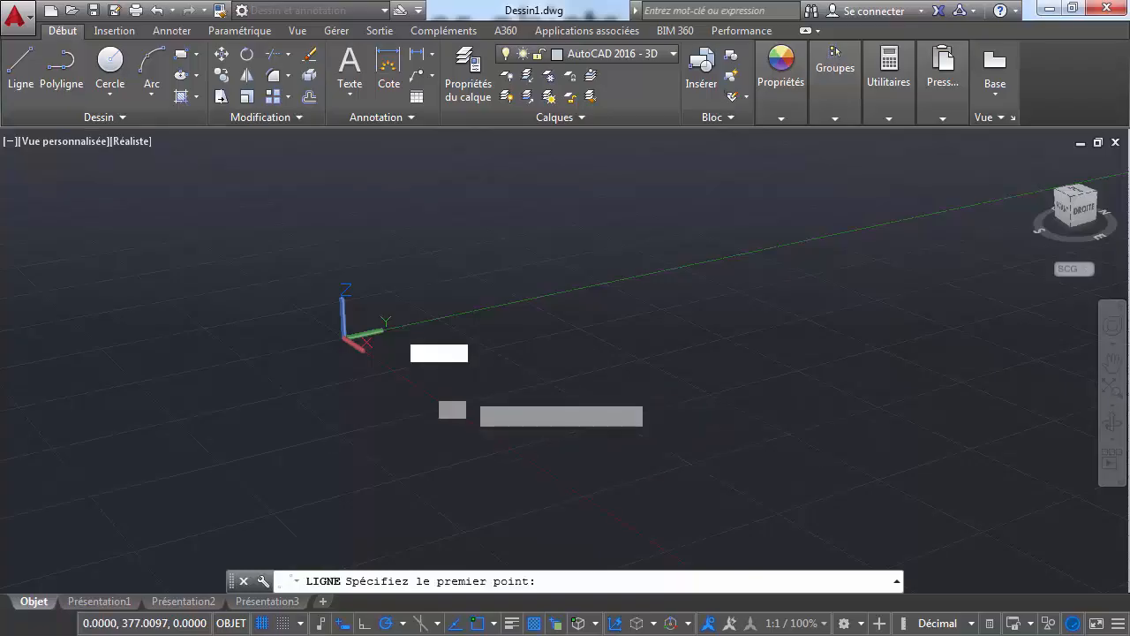
{"action": "key", "text": "Return"}
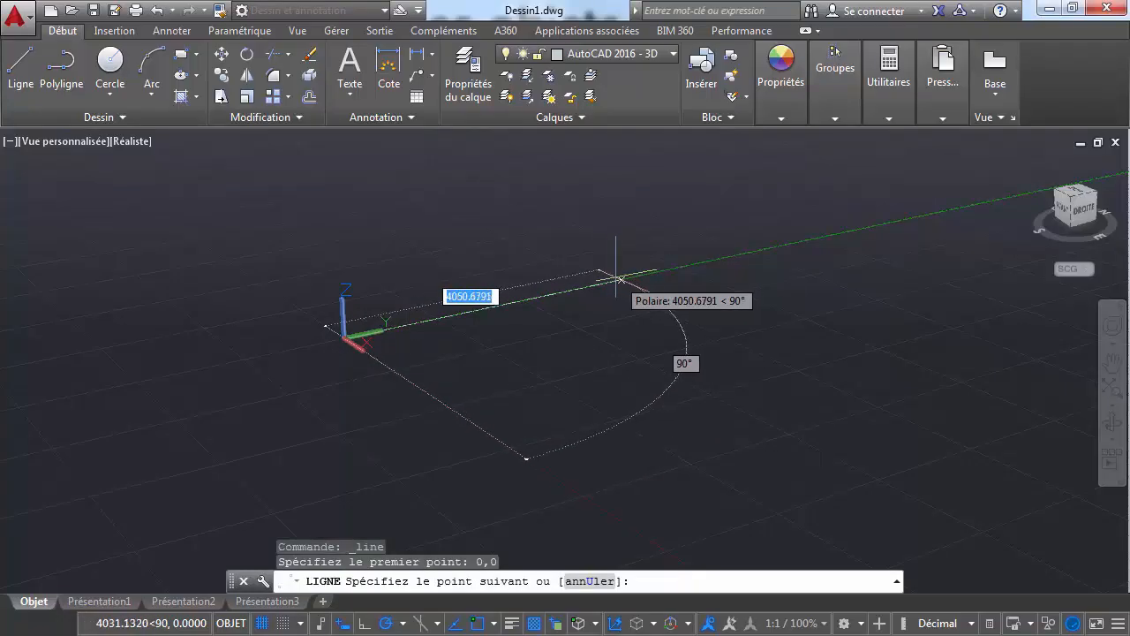
{"action": "type", "text": "40"}
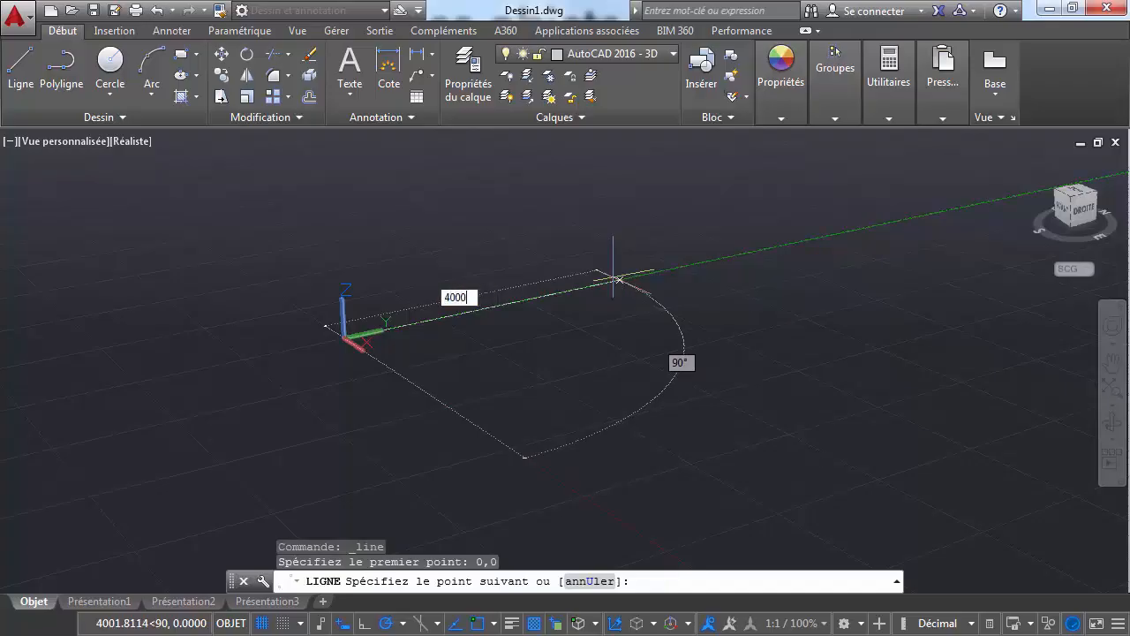
{"action": "type", "text": "00"}
{"action": "key", "text": "Return"}
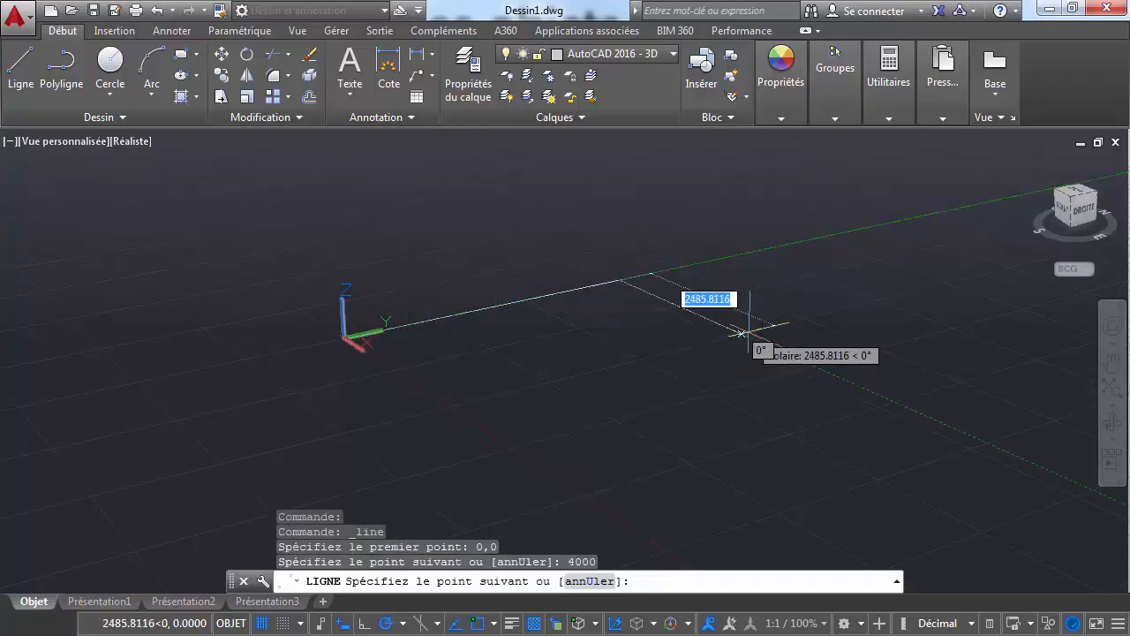
Step: Continue the outline with segments of 2500 along positive X, 2500 along negative Y and 1500 along positive X
{"action": "type", "text": "2500"}
{"action": "key", "text": "Return"}
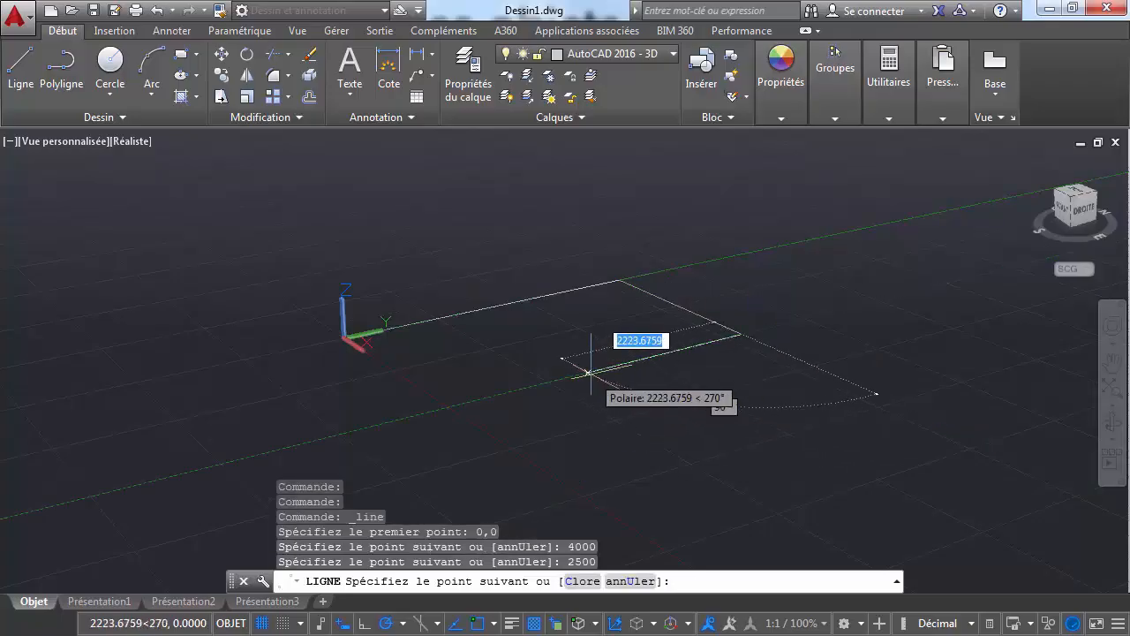
{"action": "type", "text": "2500"}
{"action": "key", "text": "Return"}
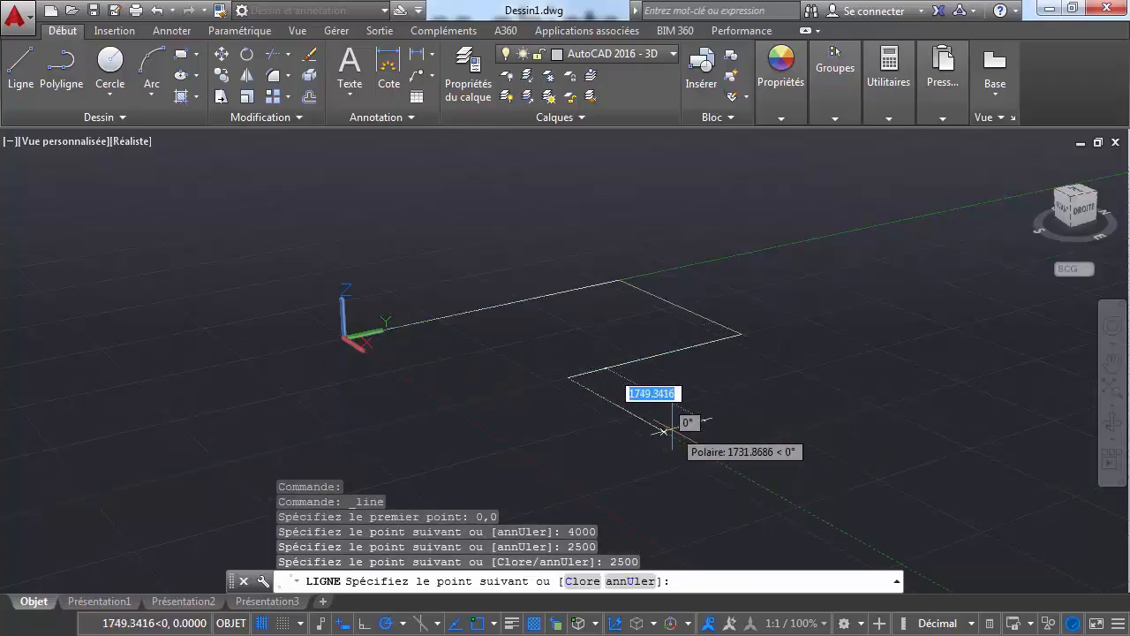
{"action": "type", "text": "15"}
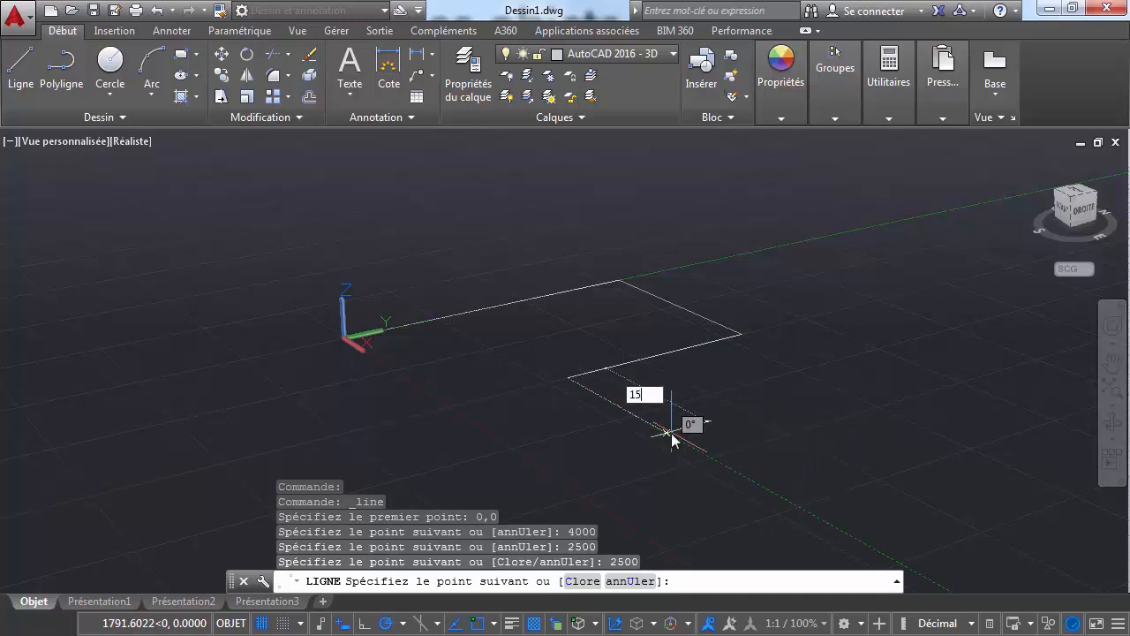
{"action": "type", "text": "00"}
{"action": "key", "text": "Return"}
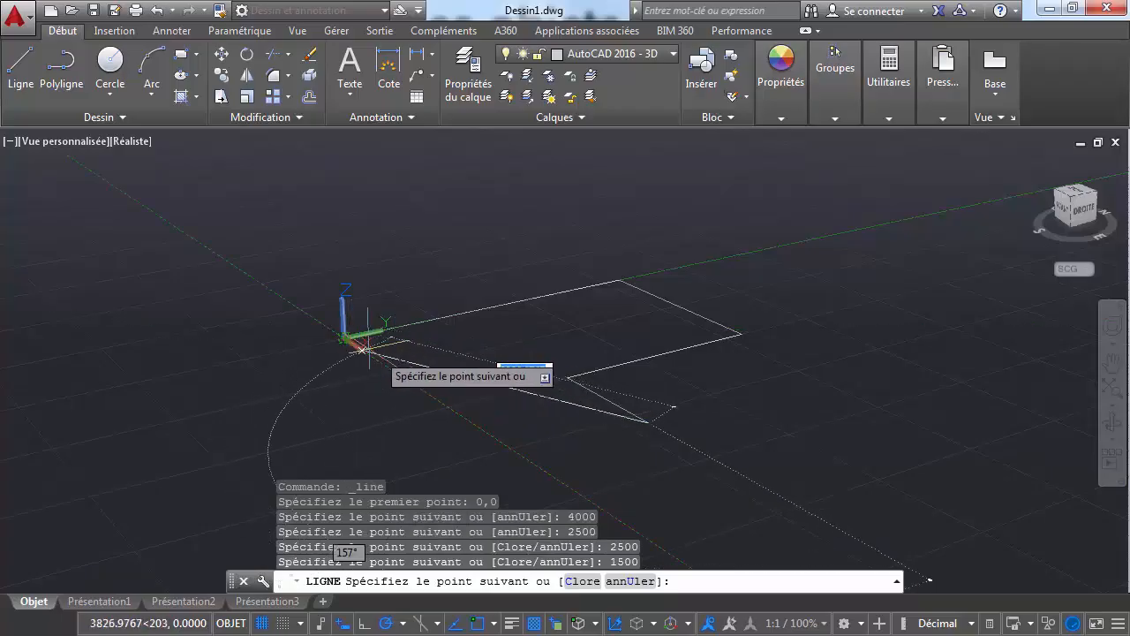
Step: Draw the outline back to the X axis in line with the origin, close it at the origin and end the Line command
{"action": "left_click", "coordinate": [526, 456]}
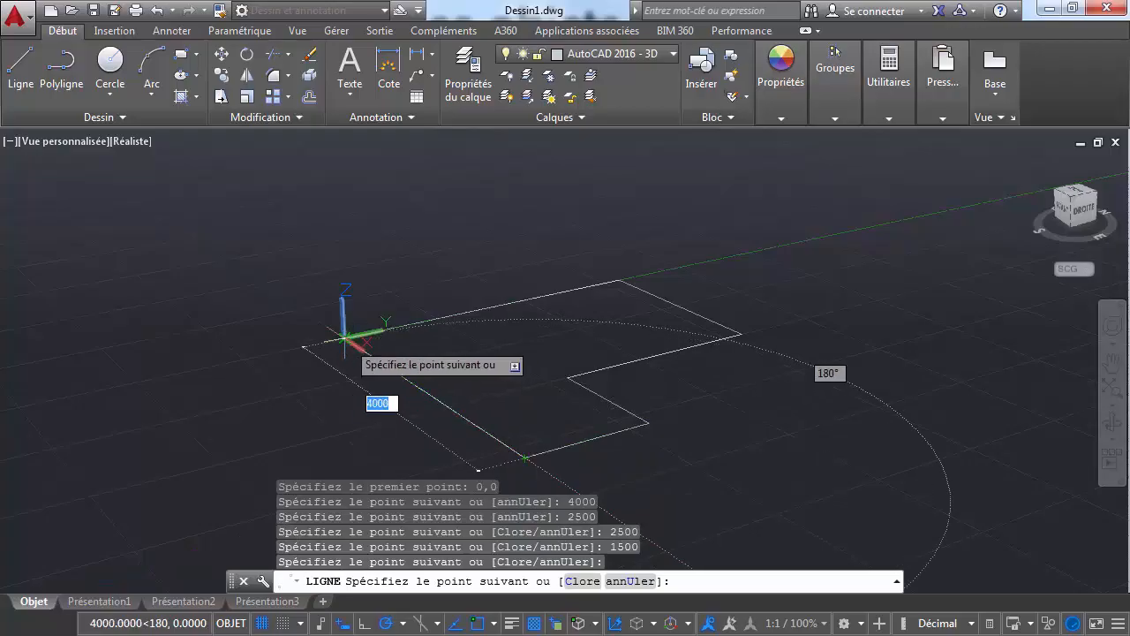
{"action": "key", "text": "Escape"}
{"action": "key", "text": "Escape"}
{"action": "key", "text": "Escape"}
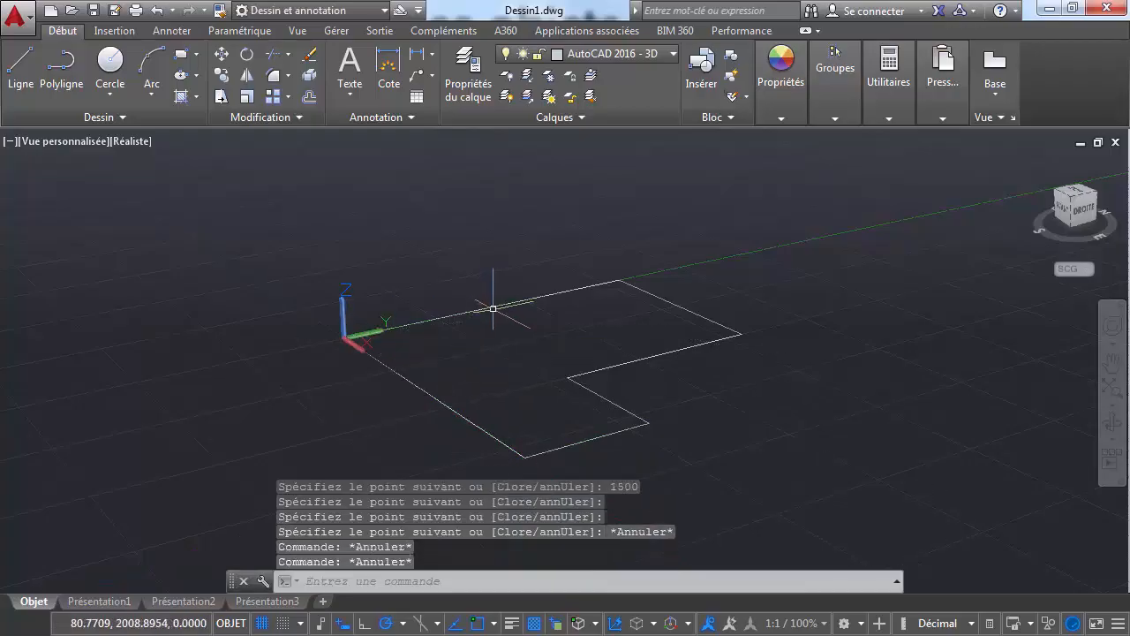
Step: Draw a circle with a radius of about 700 units inside the outline, near the origin
{"action": "middle_click_drag", "start_coordinate": [432, 311], "coordinate": [497, 318]}
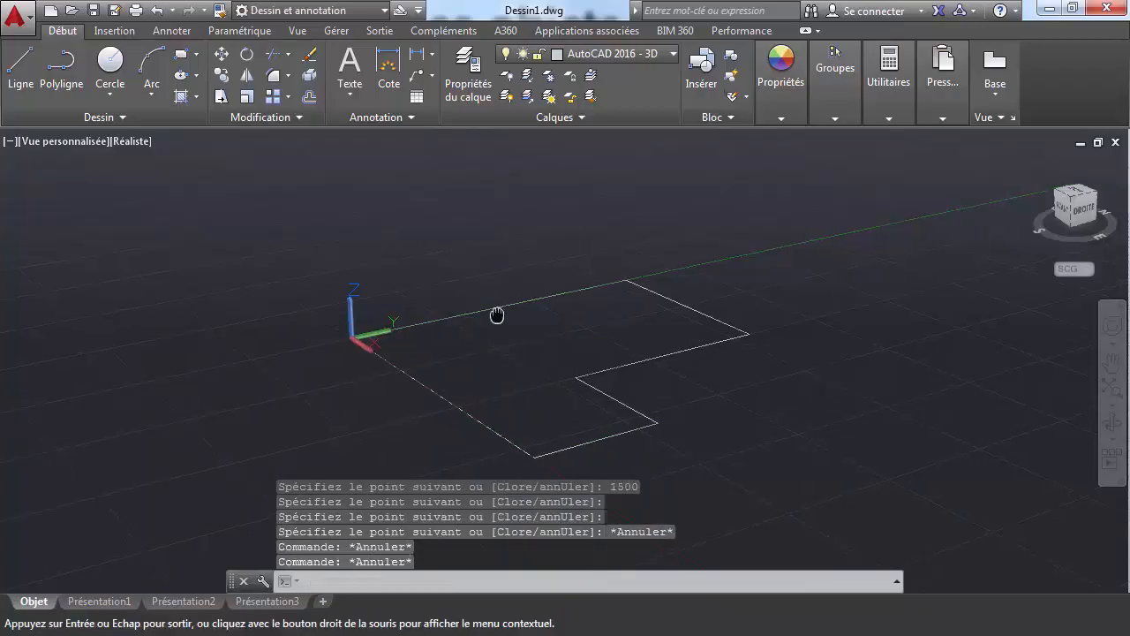
{"action": "left_click", "coordinate": [110, 62]}
{"action": "left_click", "coordinate": [551, 350]}
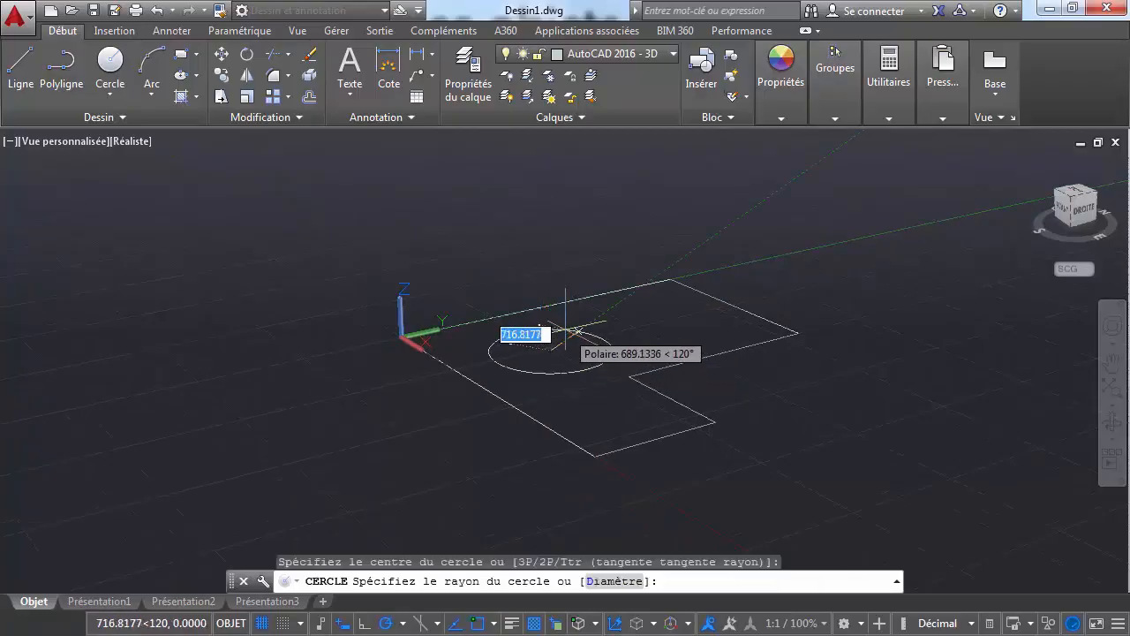
{"action": "left_click", "coordinate": [576, 331]}
{"action": "key", "text": "Escape"}
{"action": "key", "text": "Escape"}
{"action": "key", "text": "Escape"}
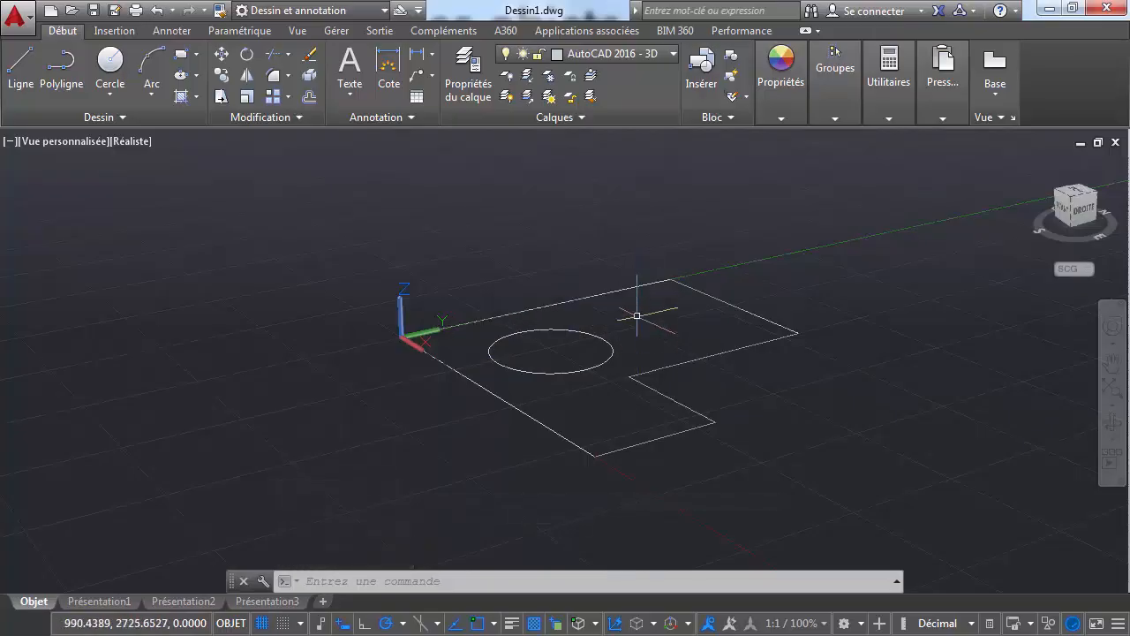
Step: Select the six lines of the outline, leaving the circle unselected
{"action": "left_click", "coordinate": [631, 287]}
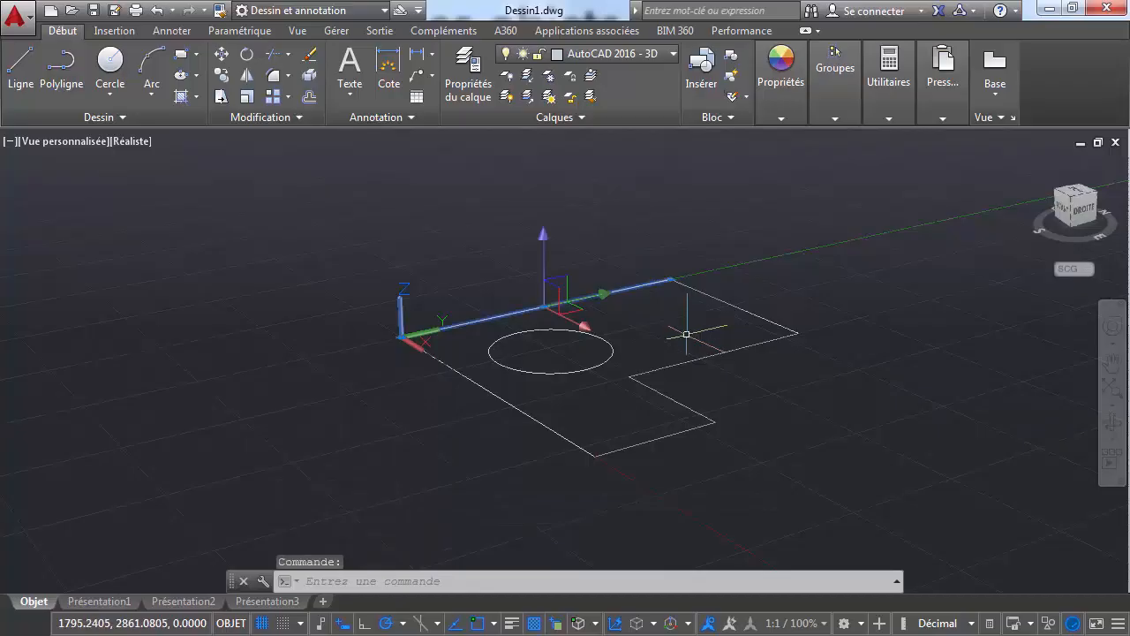
{"action": "left_click", "coordinate": [697, 289]}
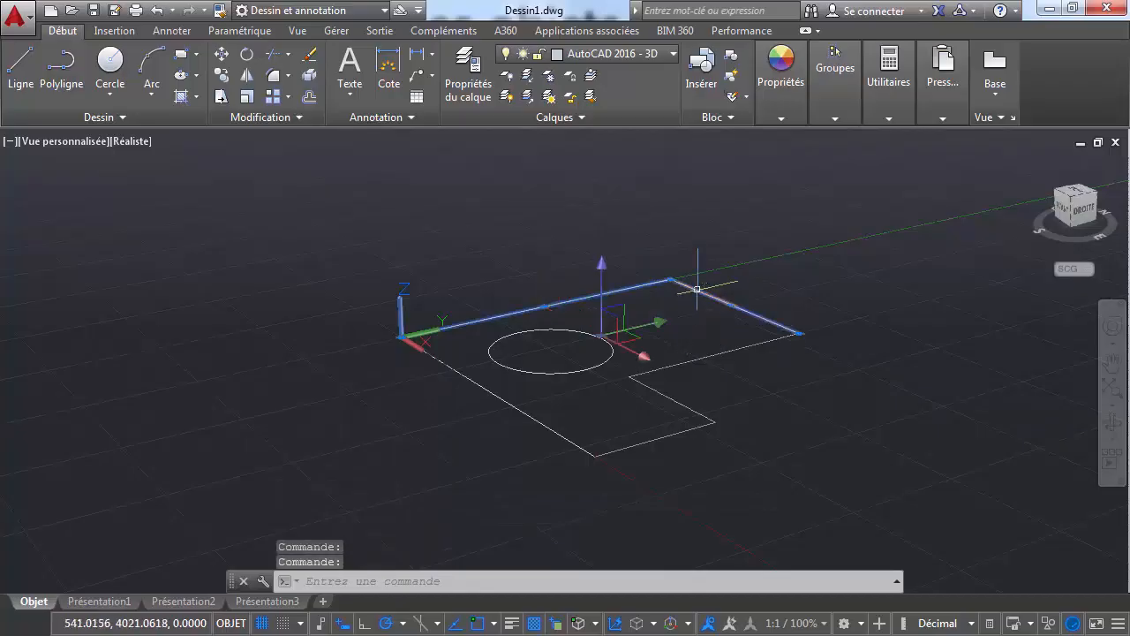
{"action": "left_click", "coordinate": [723, 354]}
{"action": "left_click", "coordinate": [674, 401]}
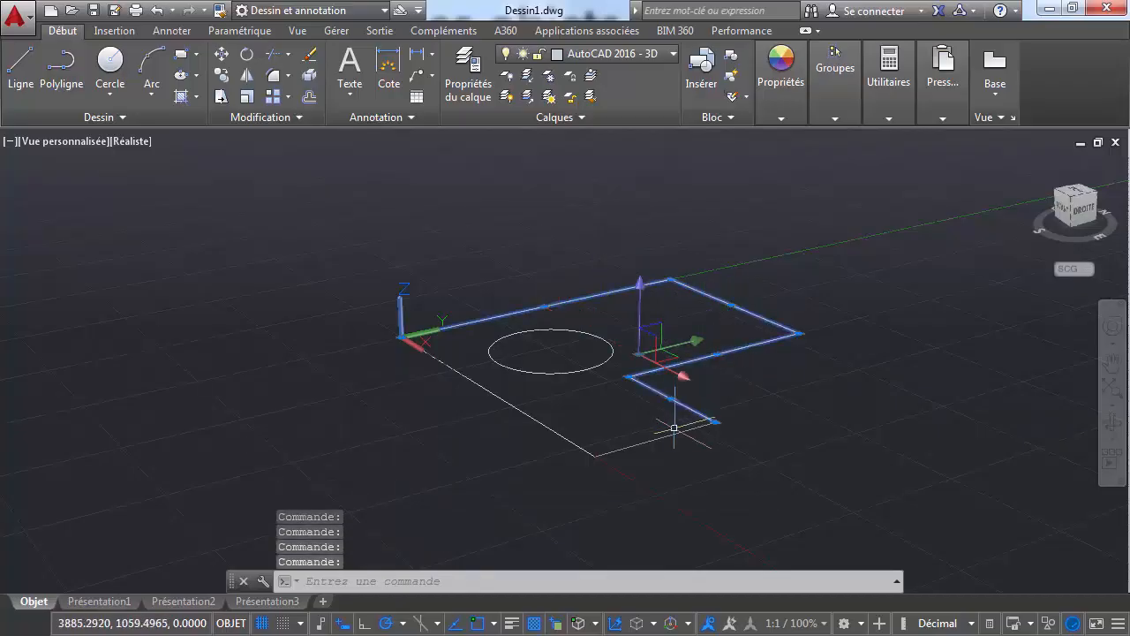
{"action": "left_click", "coordinate": [663, 436]}
{"action": "left_click", "coordinate": [536, 421]}
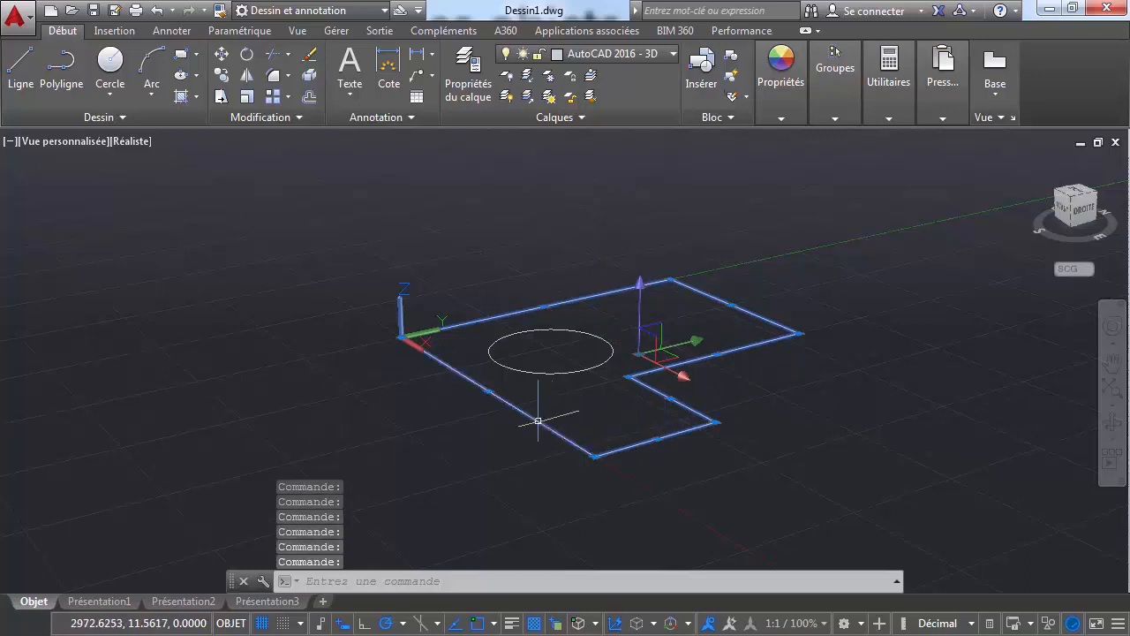
Step: Examine the color, lineweight and linetype choices available for the selected lines without changing them
{"action": "left_click", "coordinate": [783, 106]}
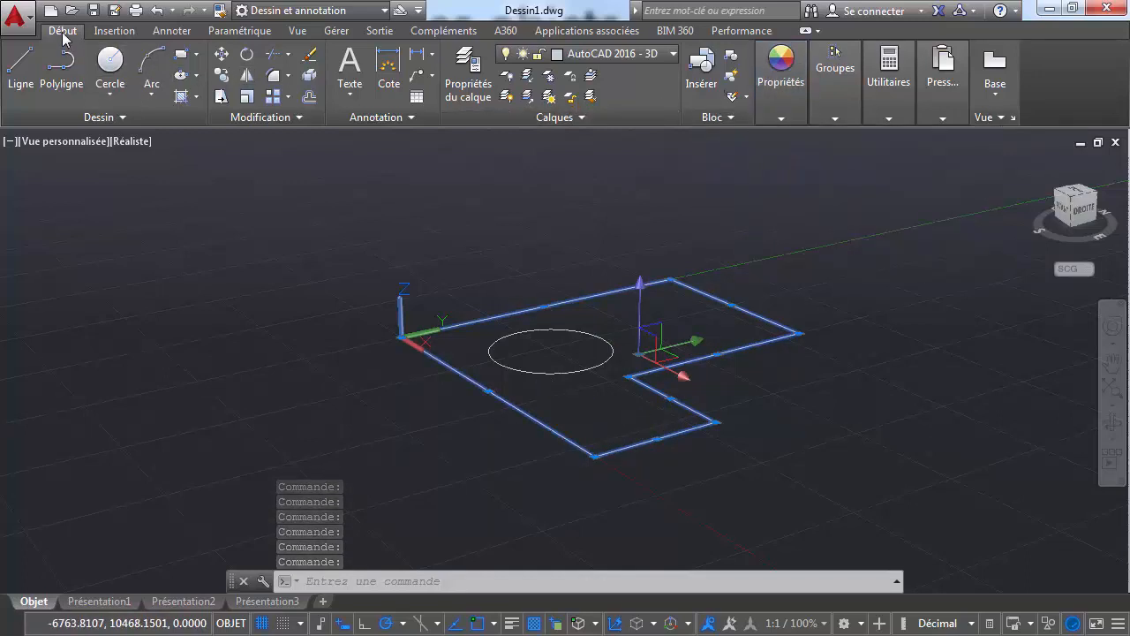
{"action": "mouse_move", "coordinate": [784, 116]}
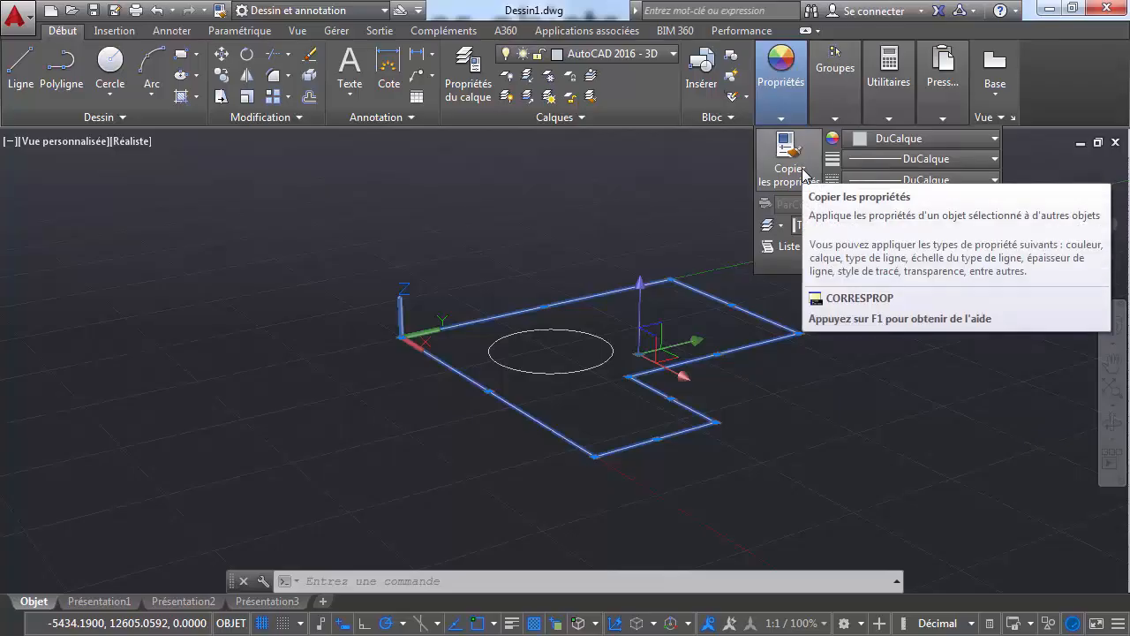
{"action": "left_click", "coordinate": [994, 138]}
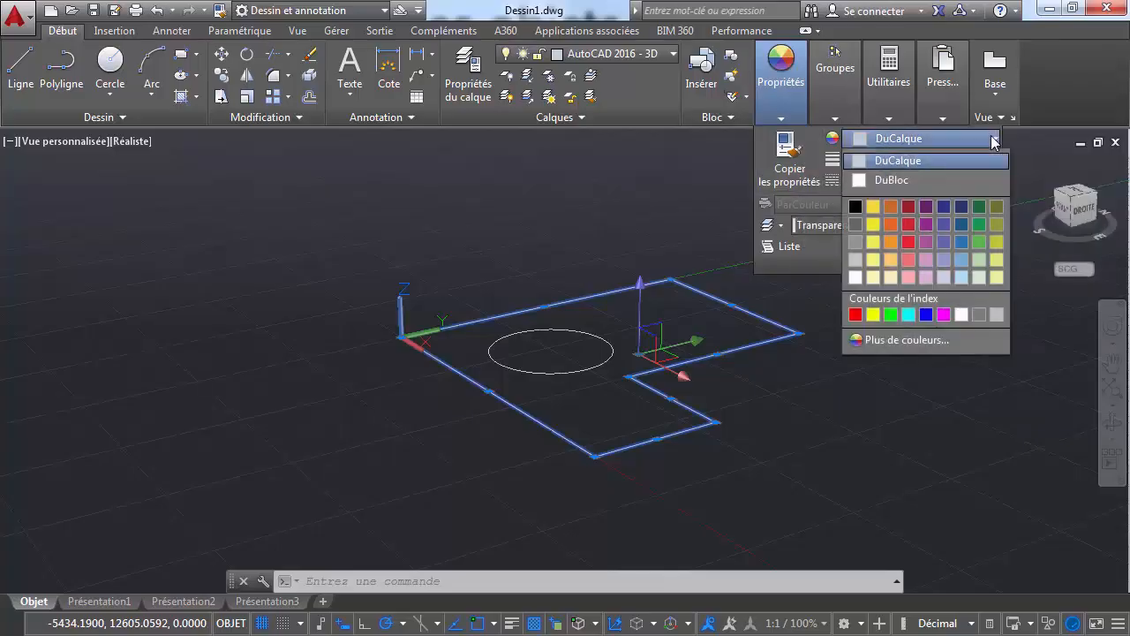
{"action": "left_click", "coordinate": [994, 140]}
{"action": "left_click", "coordinate": [995, 160]}
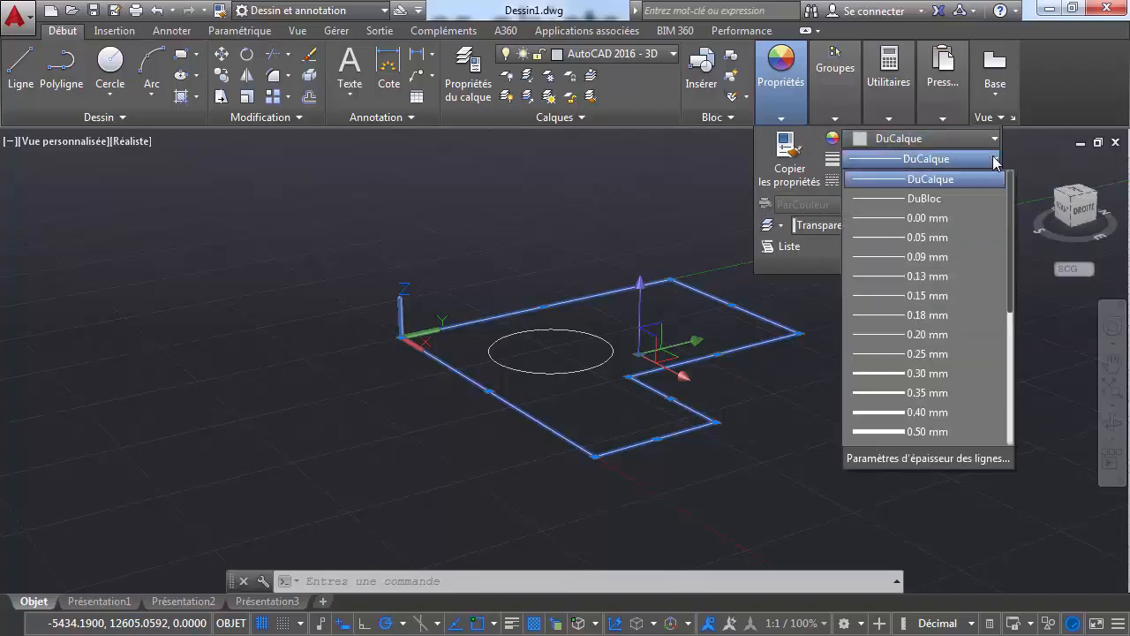
{"action": "left_click", "coordinate": [995, 160]}
{"action": "left_click", "coordinate": [994, 180]}
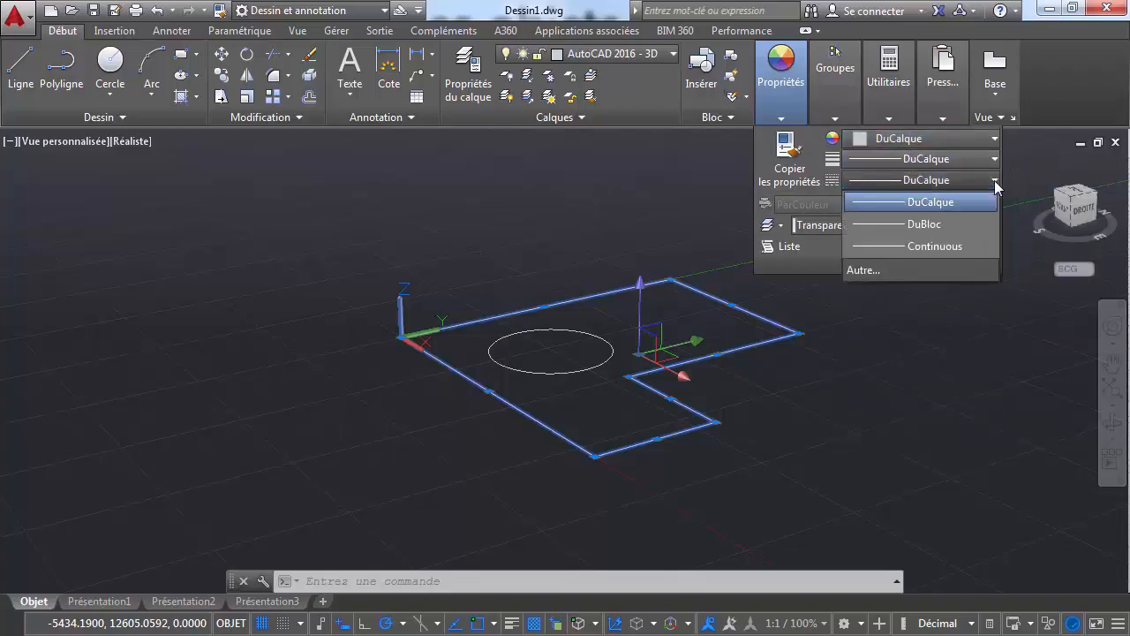
{"action": "left_click", "coordinate": [994, 180]}
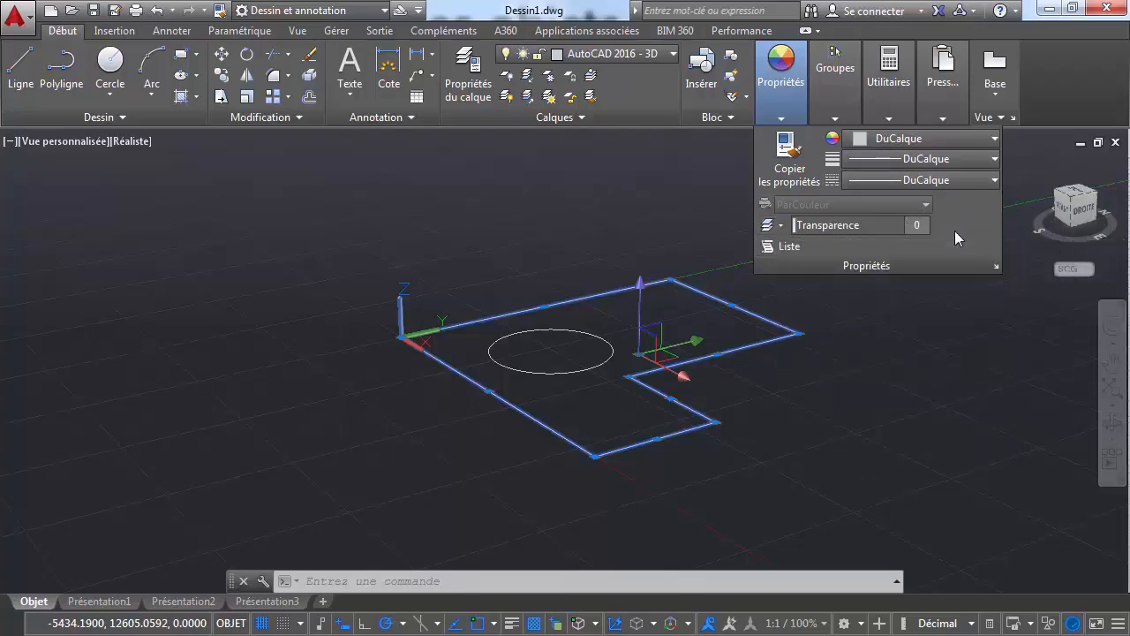
Step: Open the full properties palette for the selected lines and examine its property groups and object-type list
{"action": "left_click", "coordinate": [997, 266]}
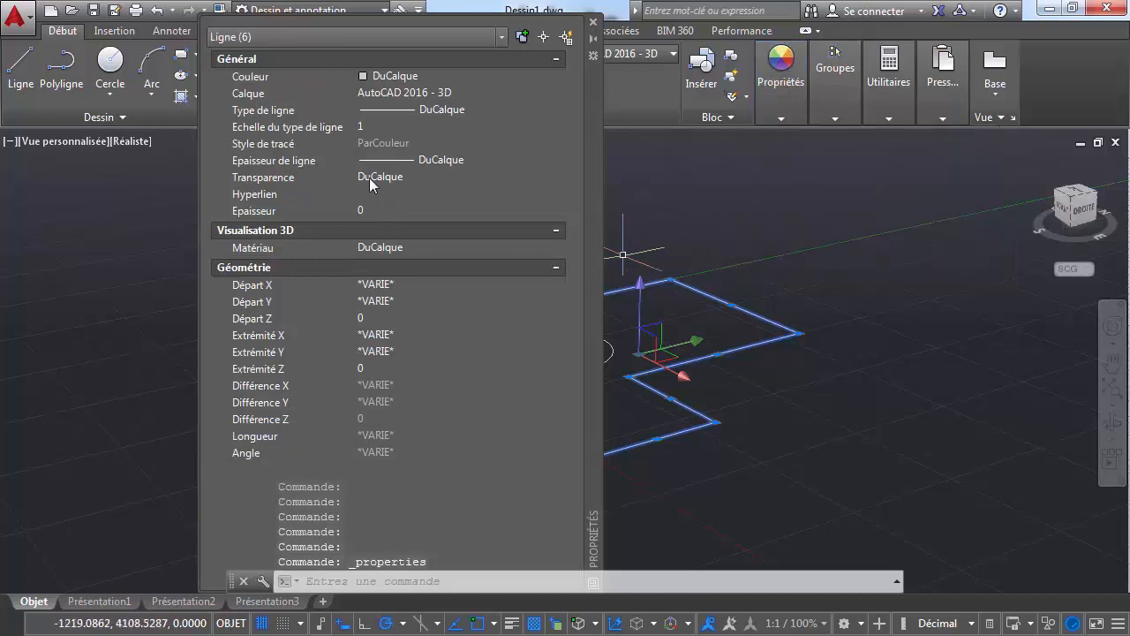
{"action": "scroll", "coordinate": [345, 249], "scroll_direction": "up", "scroll_amount": 5}
{"action": "scroll", "coordinate": [377, 262], "scroll_direction": "down", "scroll_amount": 8}
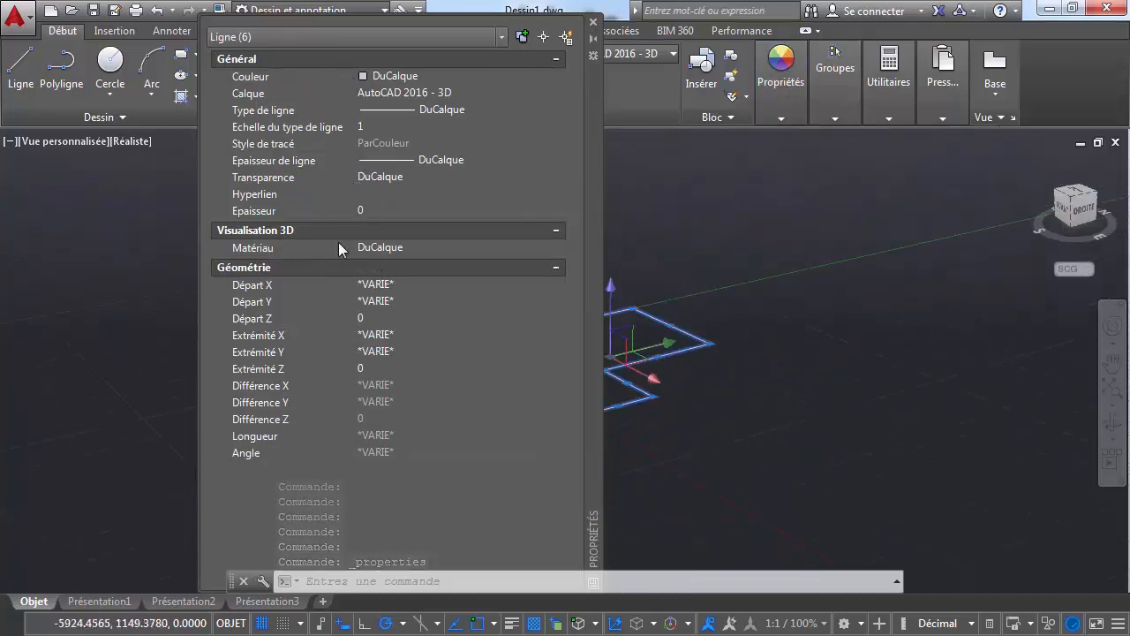
{"action": "scroll", "coordinate": [339, 243], "scroll_direction": "up", "scroll_amount": 2}
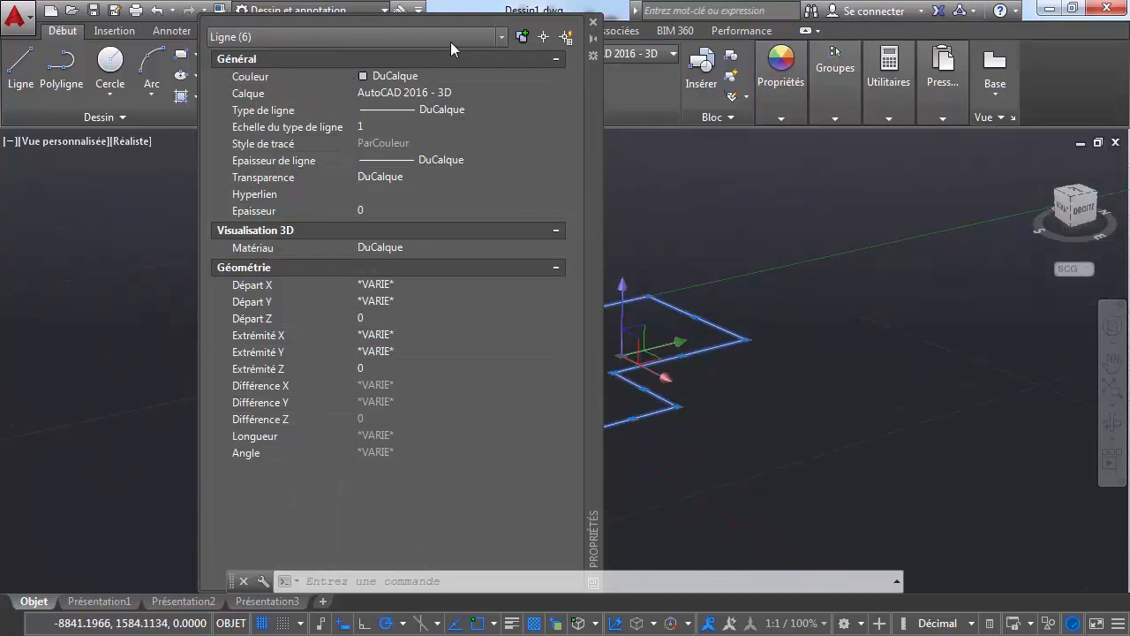
{"action": "left_click", "coordinate": [497, 40]}
{"action": "left_click", "coordinate": [497, 40]}
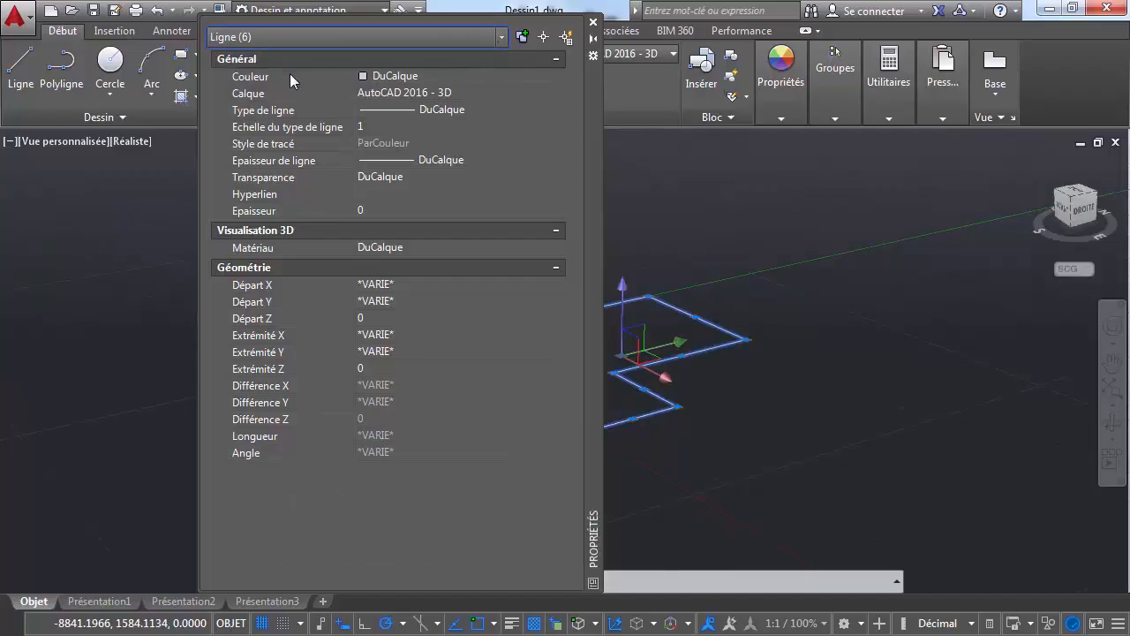
Step: Examine the color, layer and linetype fields of the six selected lines in the properties palette, without changing them
{"action": "left_click", "coordinate": [432, 76]}
{"action": "left_click", "coordinate": [501, 75]}
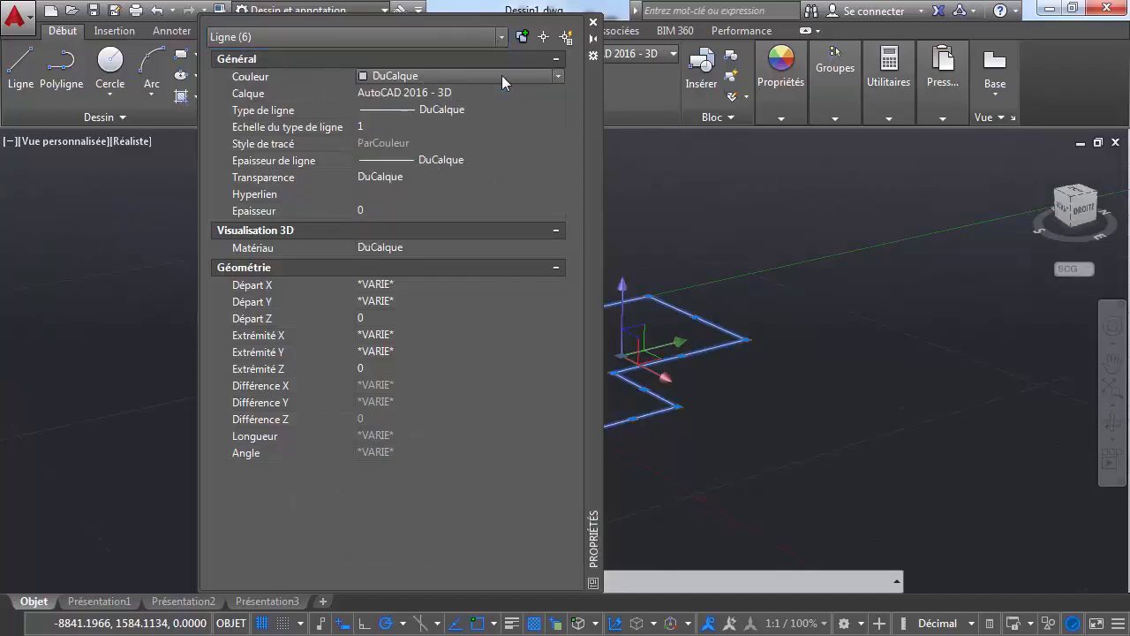
{"action": "left_click", "coordinate": [483, 93]}
{"action": "left_click", "coordinate": [504, 93]}
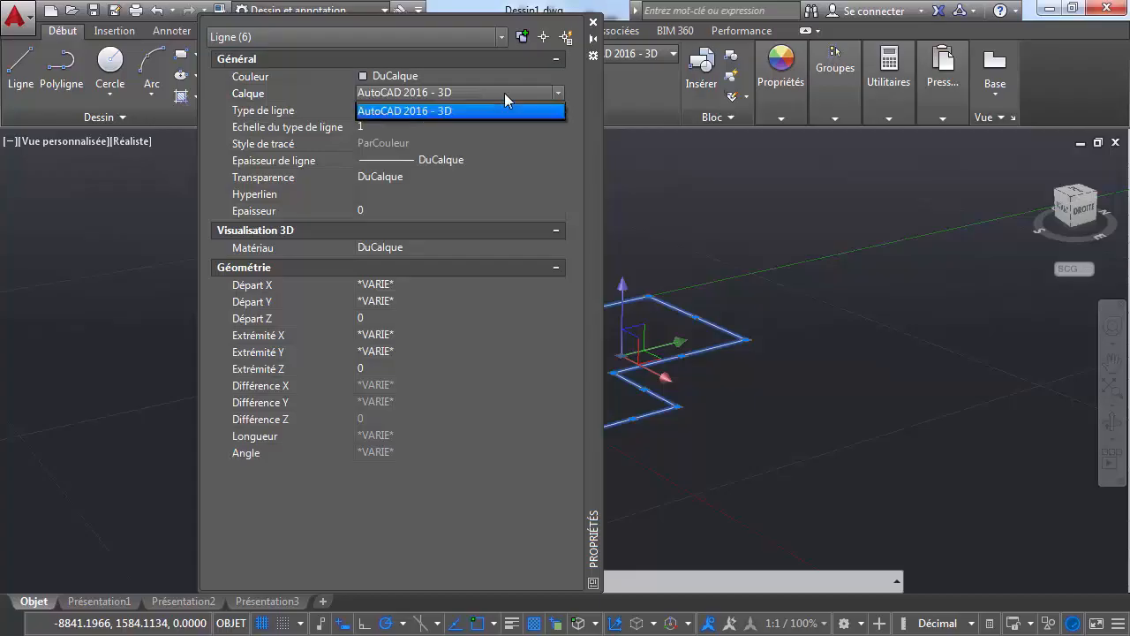
{"action": "left_click", "coordinate": [504, 92]}
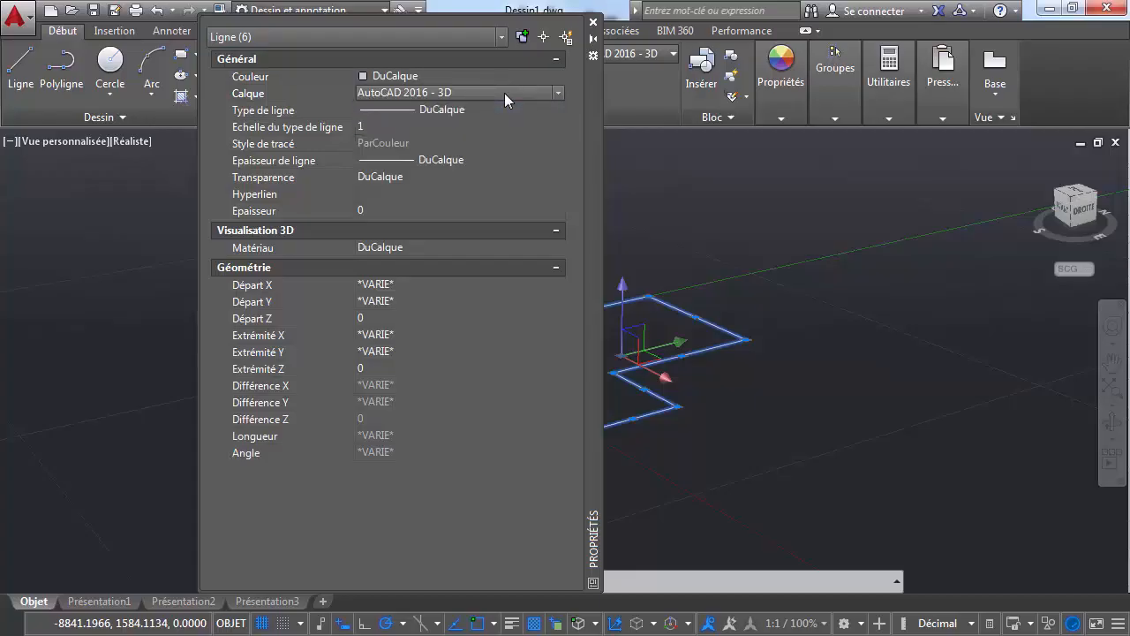
{"action": "left_click", "coordinate": [494, 108]}
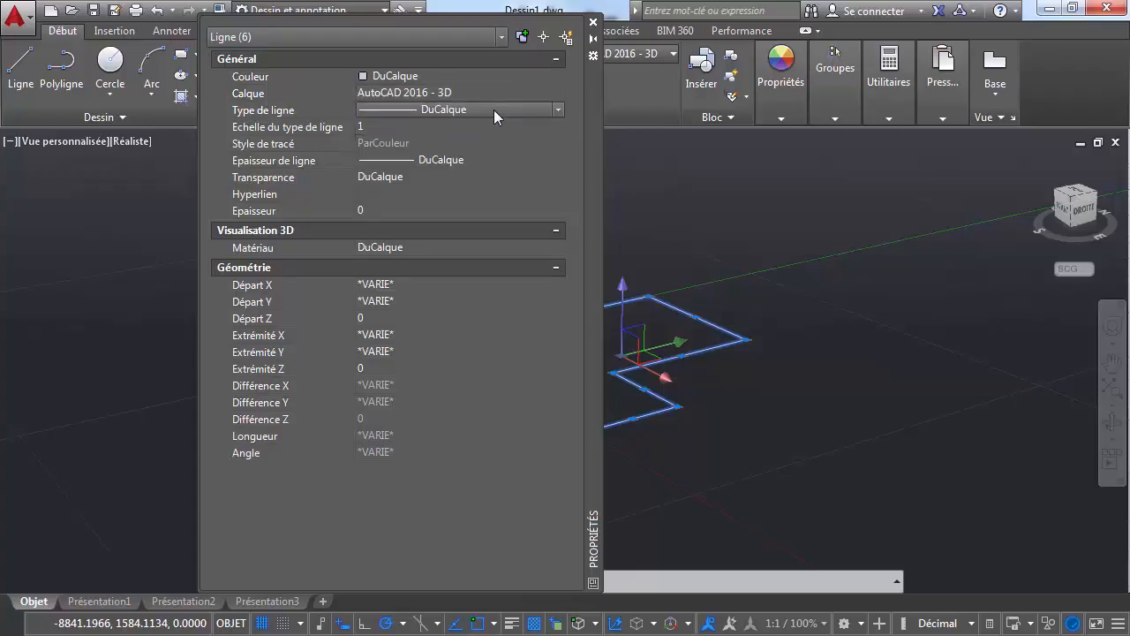
{"action": "left_click", "coordinate": [494, 109]}
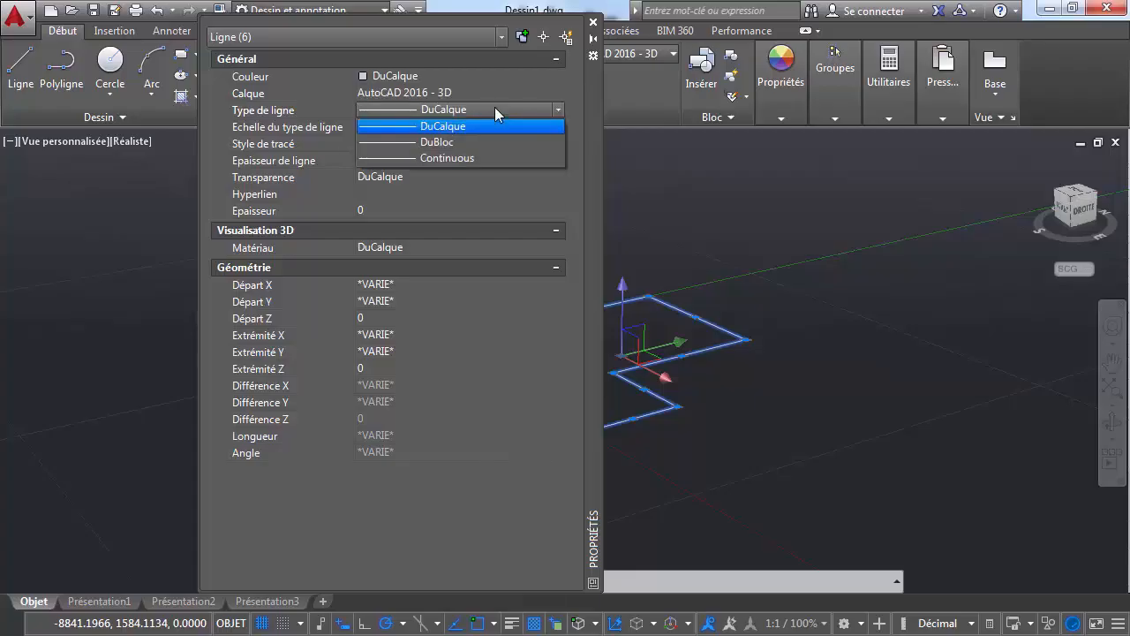
{"action": "left_click", "coordinate": [494, 109]}
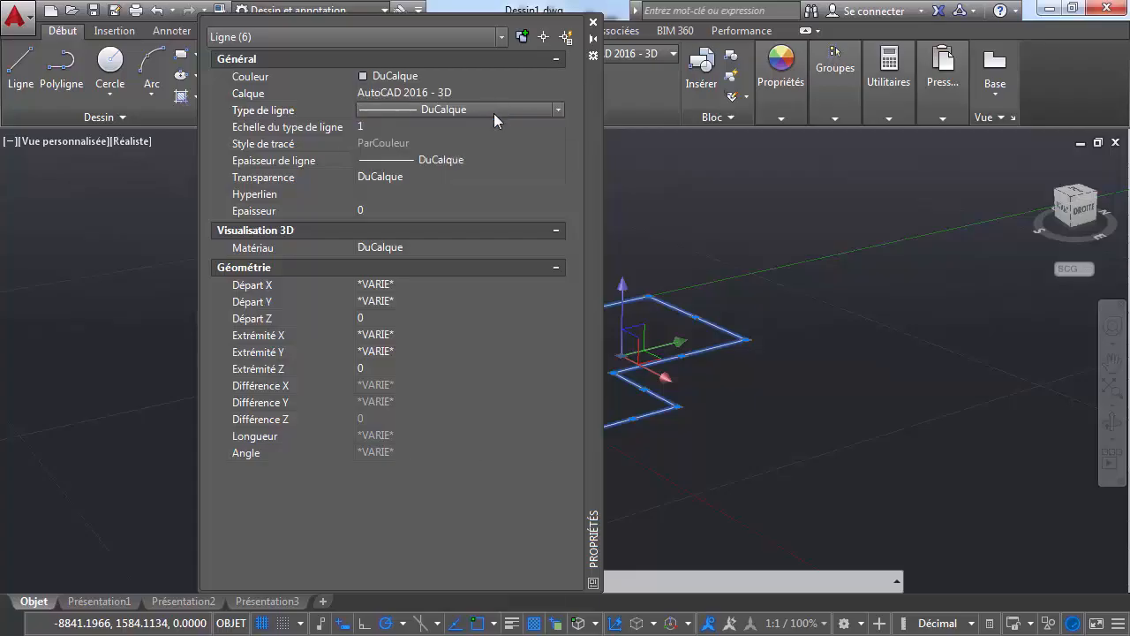
Step: Examine the linetype scale, lineweight and transparency fields of the selected lines, leaving their values as they are
{"action": "left_click", "coordinate": [493, 124]}
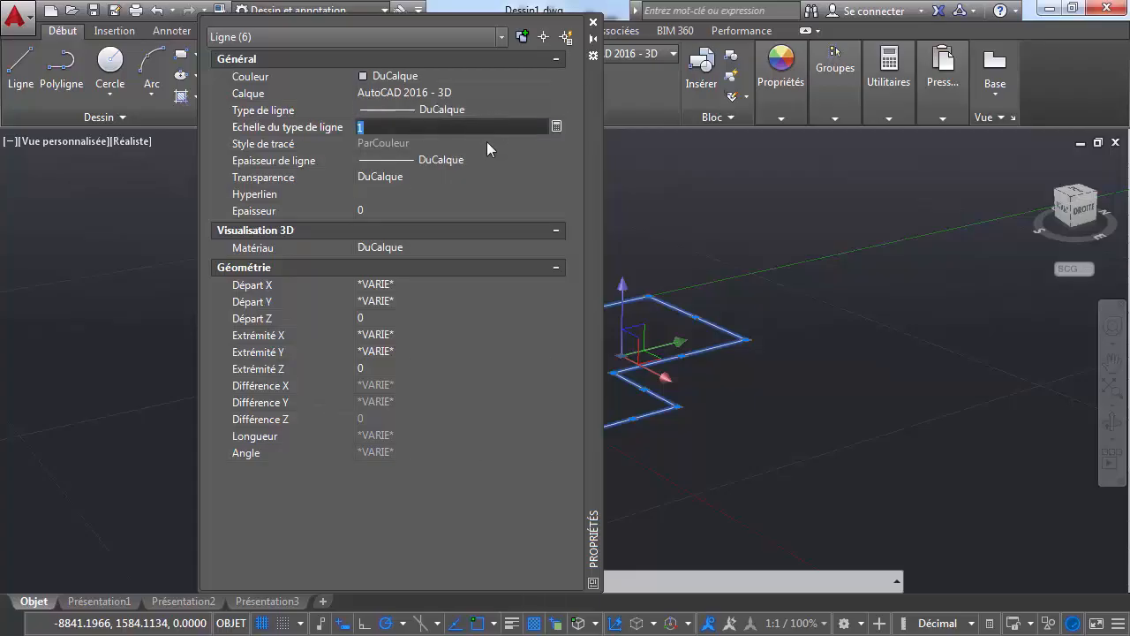
{"action": "left_click", "coordinate": [477, 156]}
{"action": "left_click", "coordinate": [477, 156]}
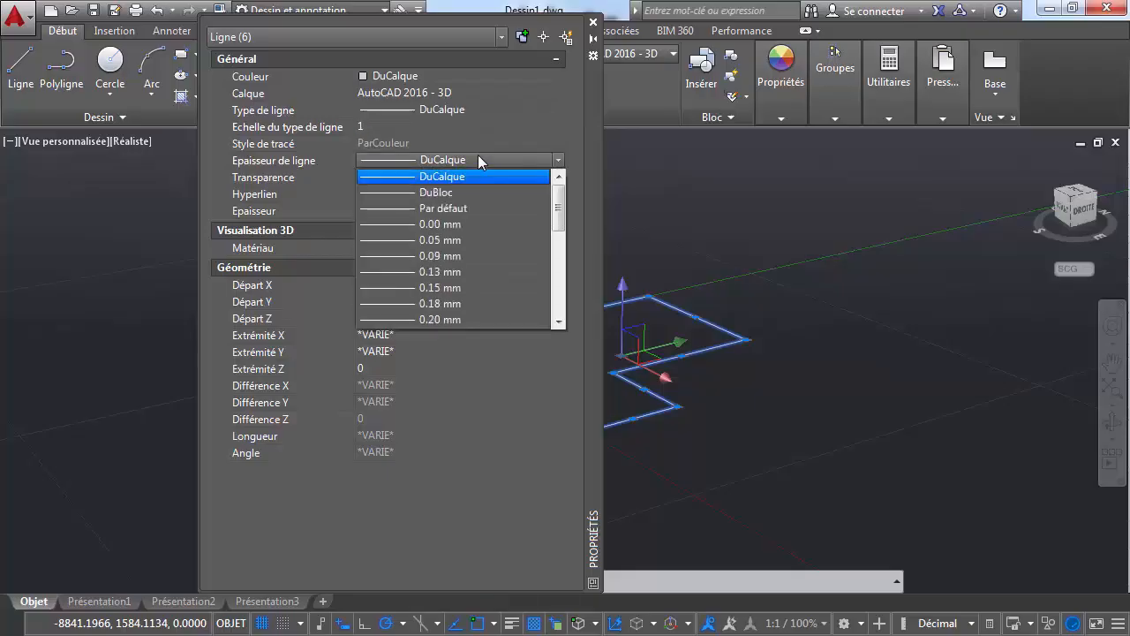
{"action": "left_click", "coordinate": [464, 177]}
{"action": "left_click", "coordinate": [463, 178]}
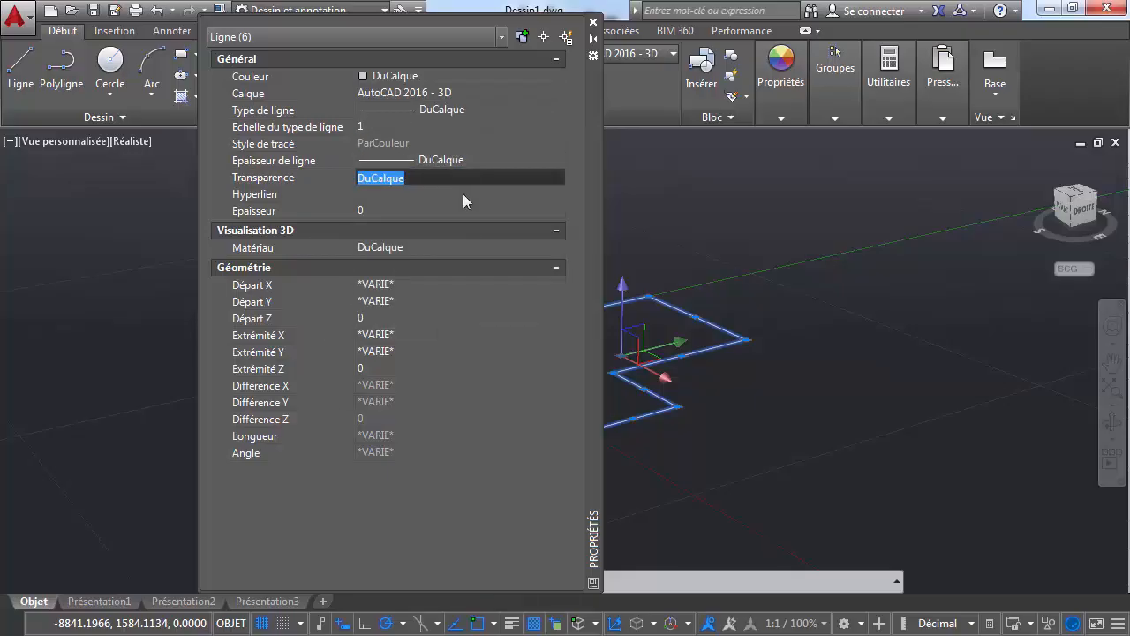
Step: Open the hyperlink settings for the selected lines, look over the link options and cancel without inserting a link
{"action": "left_click", "coordinate": [462, 193]}
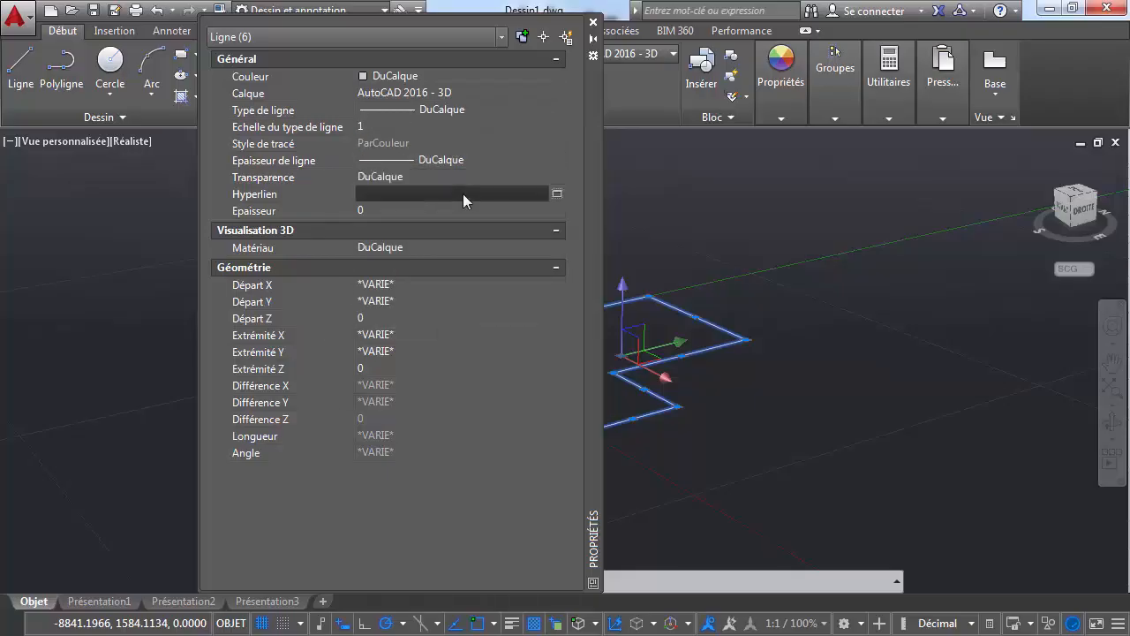
{"action": "left_click", "coordinate": [557, 194]}
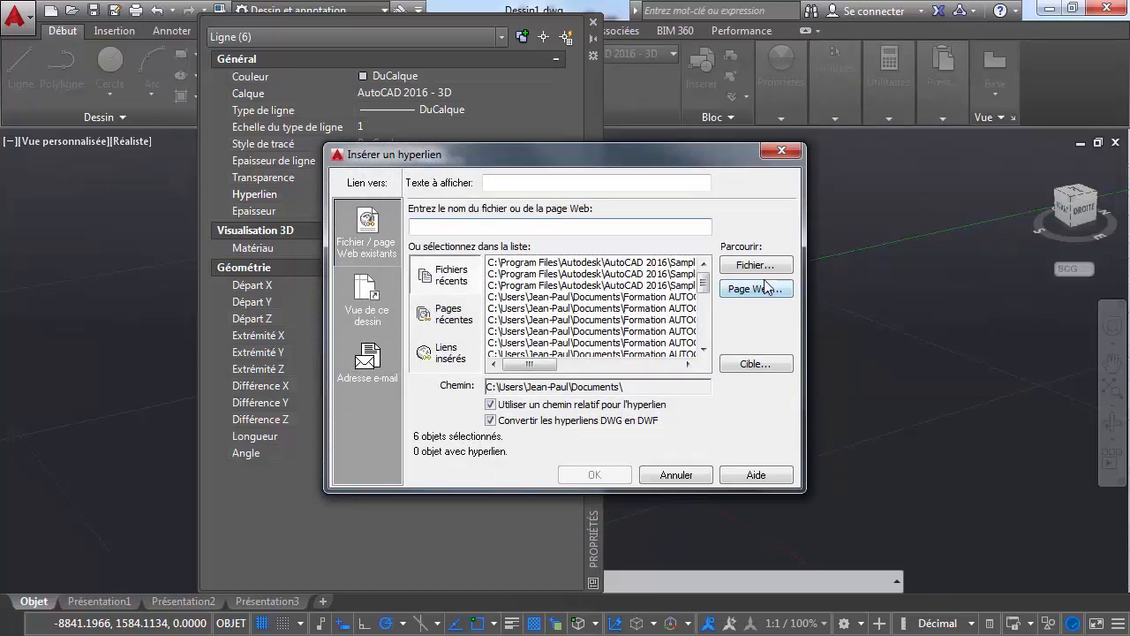
{"action": "left_click", "coordinate": [675, 475]}
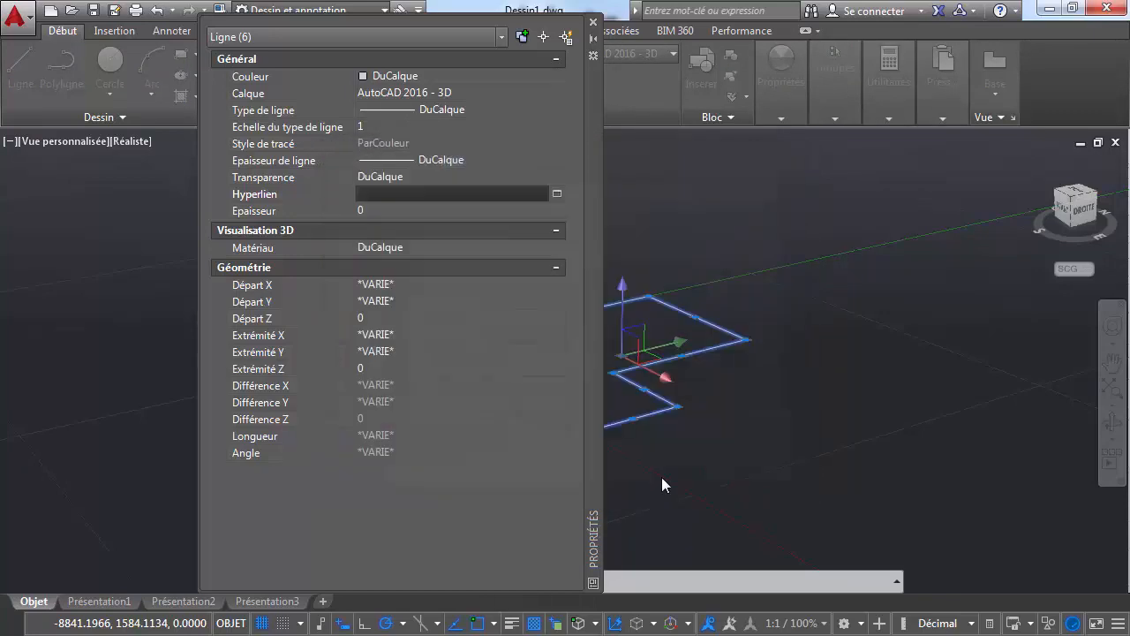
Step: Examine the thickness field and the available material choices for the selected lines, without changing them
{"action": "left_click", "coordinate": [369, 214]}
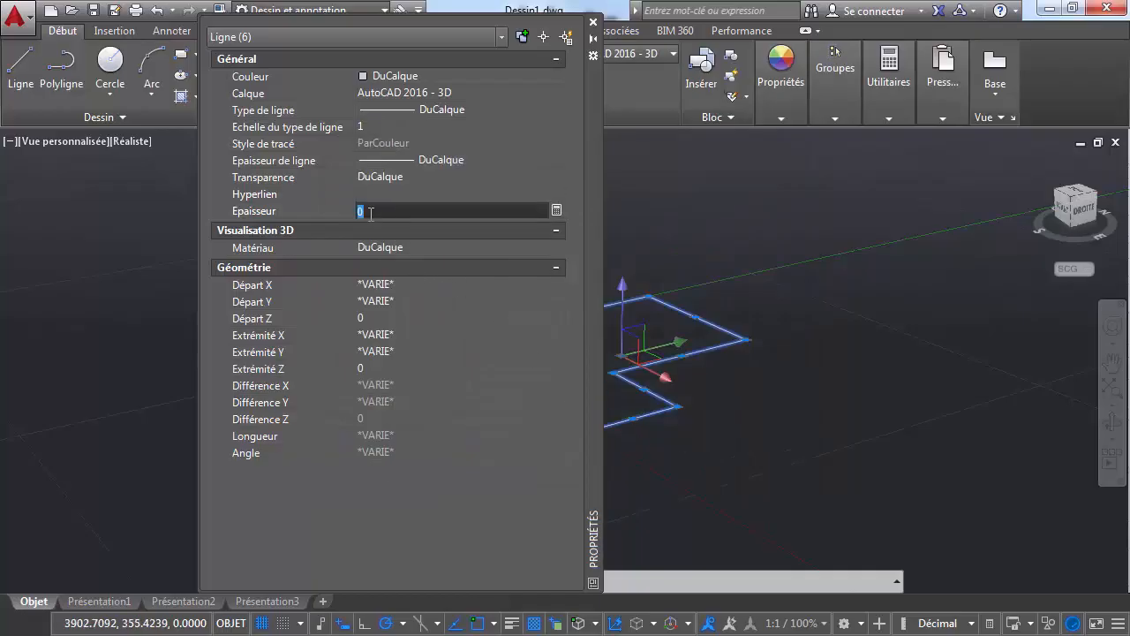
{"action": "left_click", "coordinate": [431, 250]}
{"action": "left_click", "coordinate": [442, 249]}
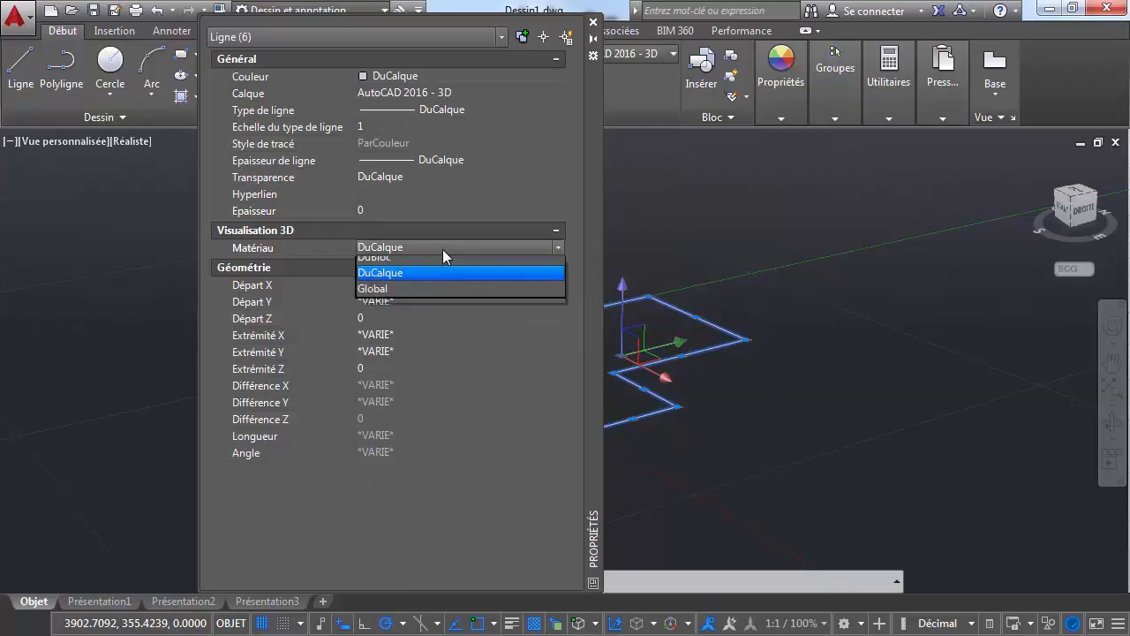
{"action": "left_click", "coordinate": [440, 307]}
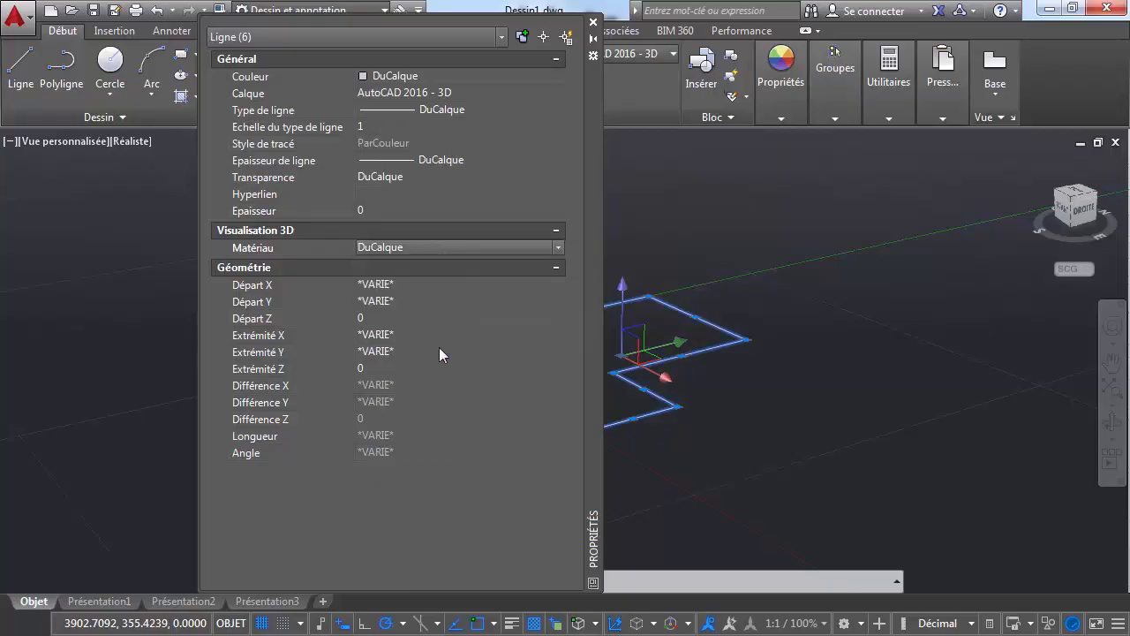
Step: Examine the start and end X and Y coordinate fields of the selected lines and clear the selection
{"action": "left_click", "coordinate": [430, 283]}
{"action": "left_click", "coordinate": [432, 300]}
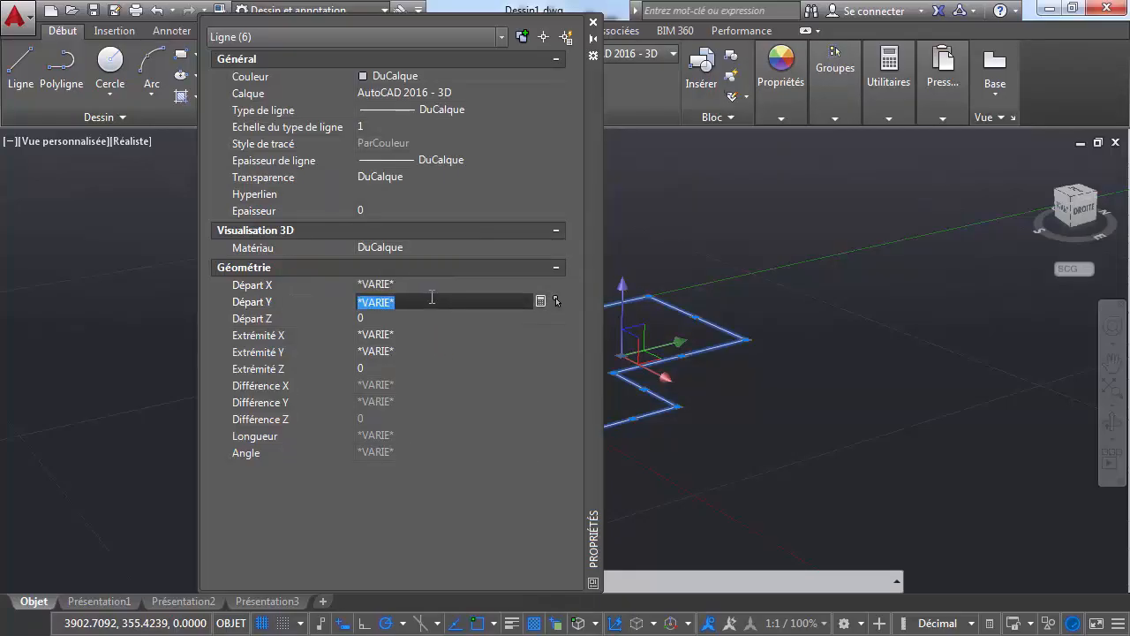
{"action": "left_click", "coordinate": [417, 335]}
{"action": "left_click", "coordinate": [413, 351]}
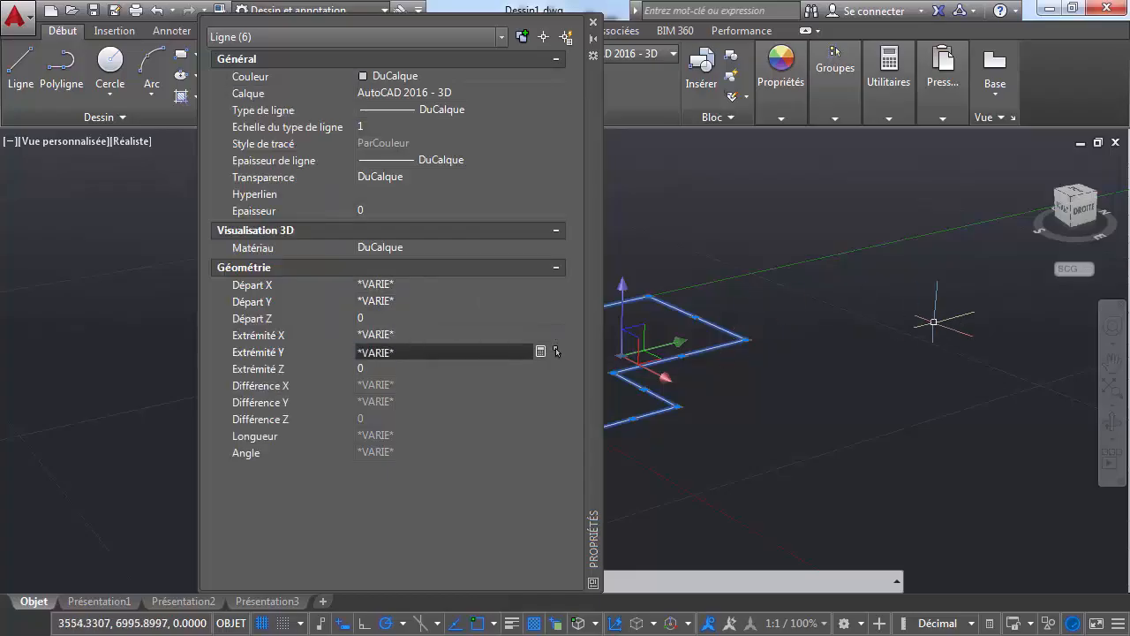
{"action": "key", "text": "Escape"}
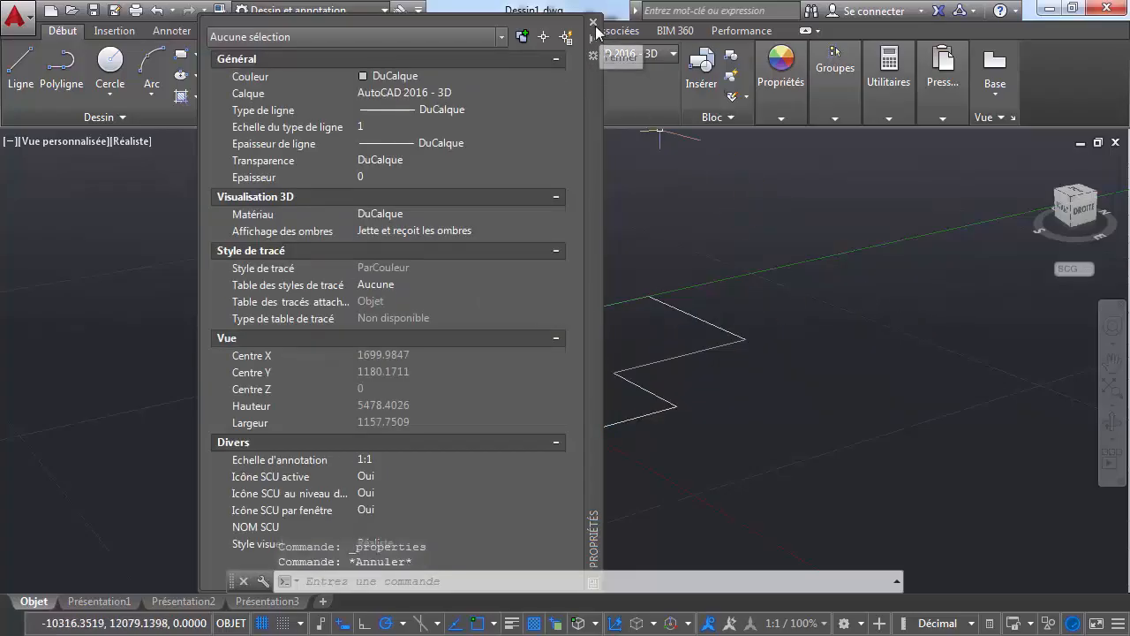
Step: Inspect the geometry properties of the single outline line running in X from the far end of the Y-axis edge, and close the palette
{"action": "left_click", "coordinate": [664, 305]}
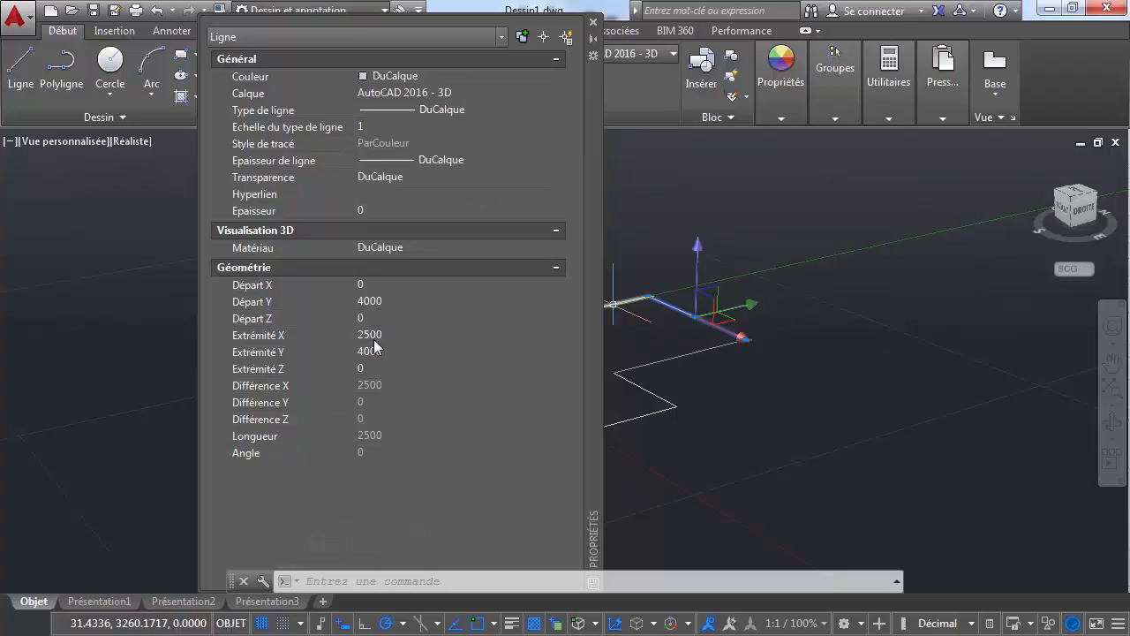
{"action": "key", "text": "Escape"}
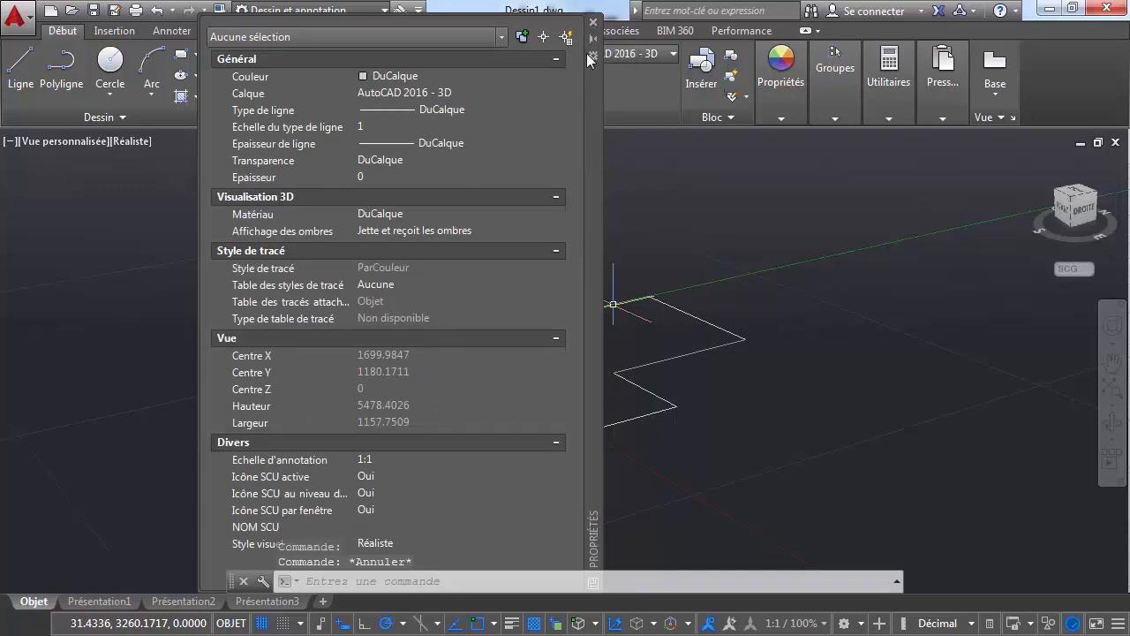
{"action": "left_click", "coordinate": [593, 22]}
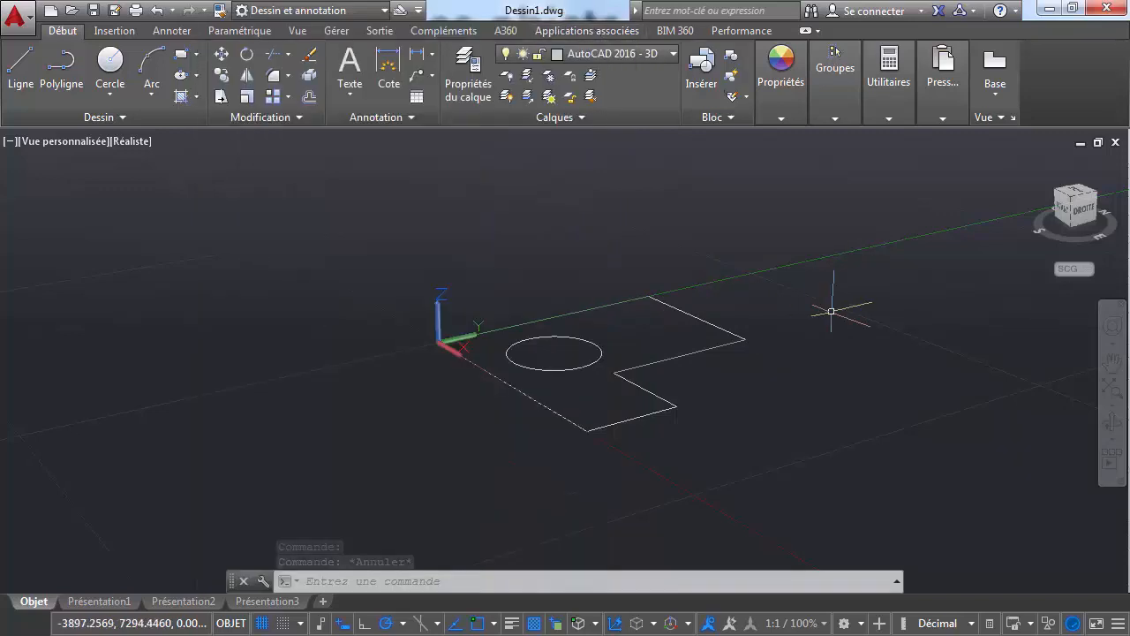
Step: Select the outline line at the far end of the Y-axis edge, view its quick properties with PROPRIETESRAPIDES and close them
{"action": "left_click", "coordinate": [720, 325]}
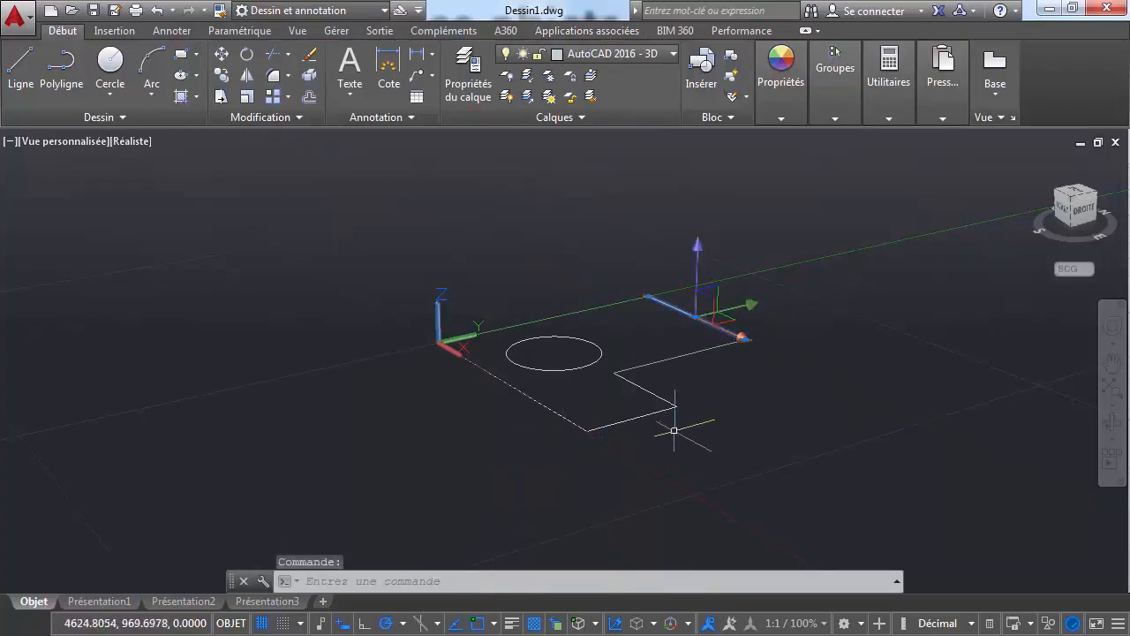
{"action": "type", "text": "prop"}
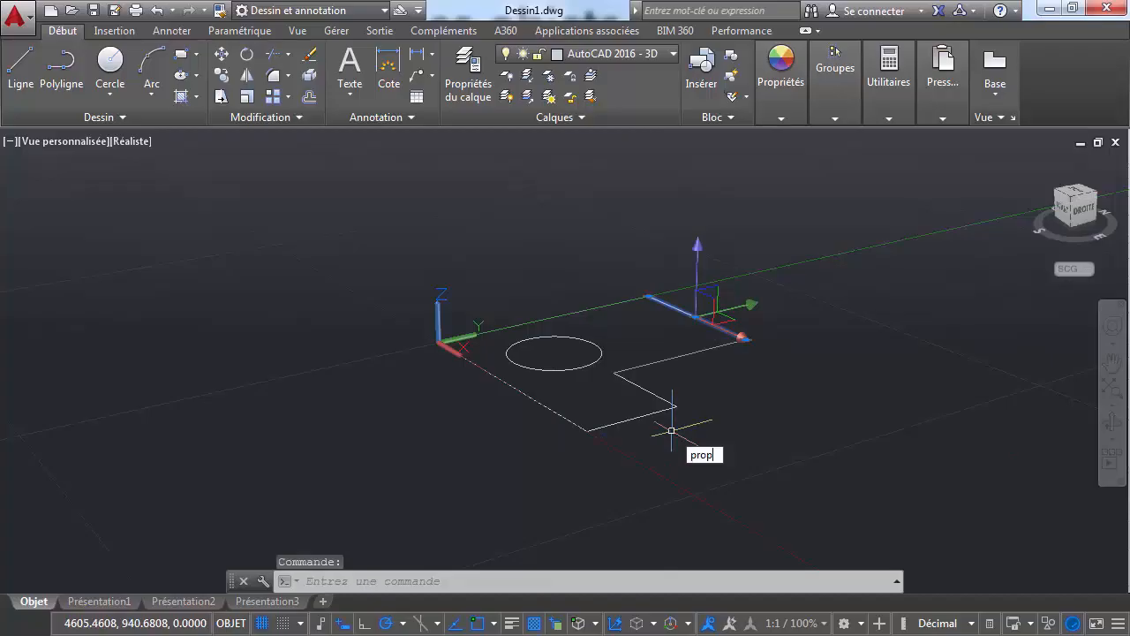
{"action": "type", "text": "ror"}
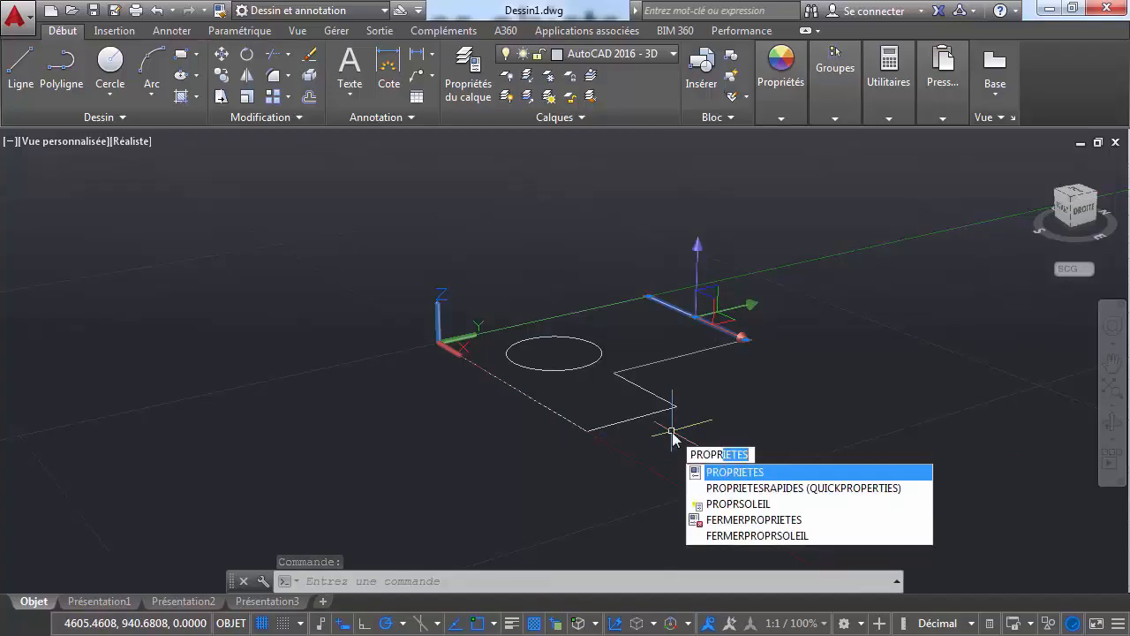
{"action": "key", "text": "Down"}
{"action": "key", "text": "Return"}
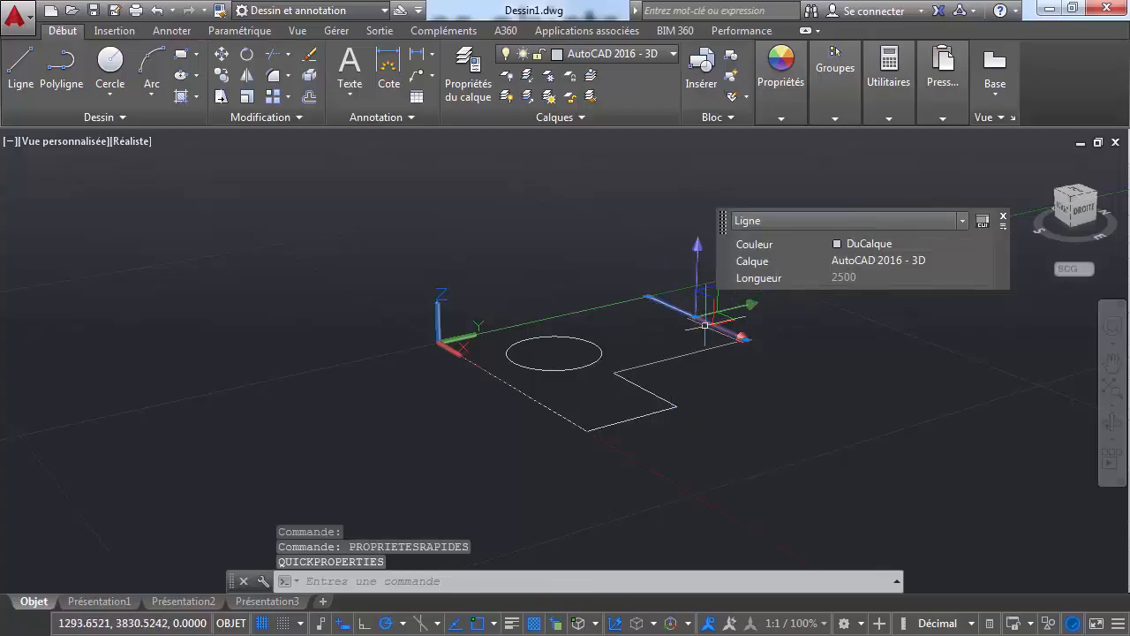
{"action": "left_click", "coordinate": [1003, 217]}
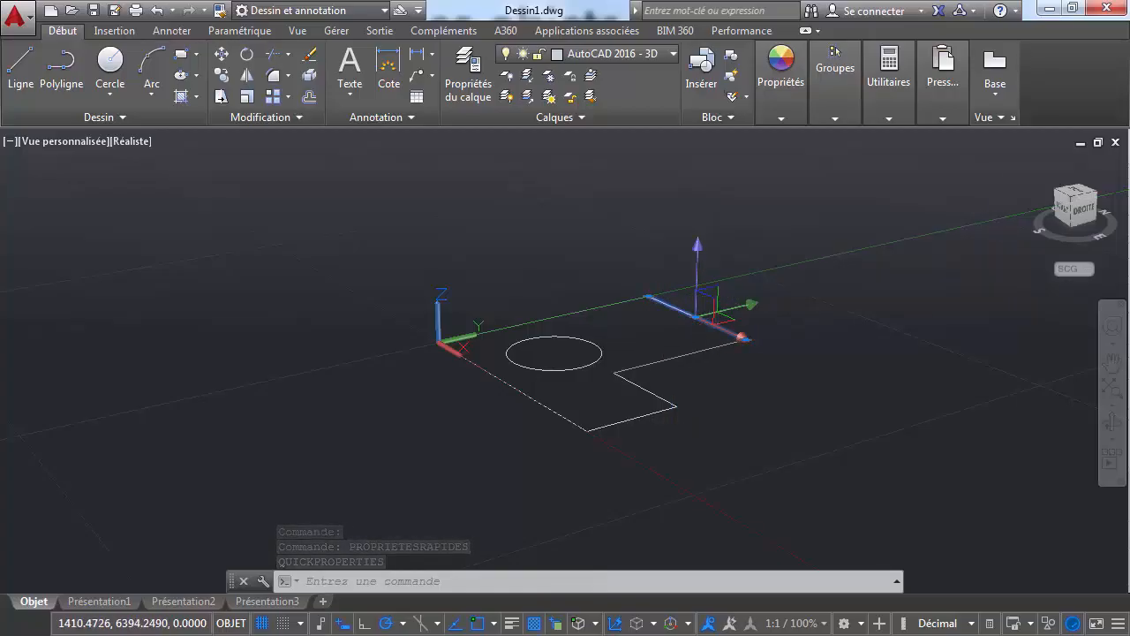
Step: View the same line's full properties with the PROP command, and close the palette
{"action": "type", "text": "pr"}
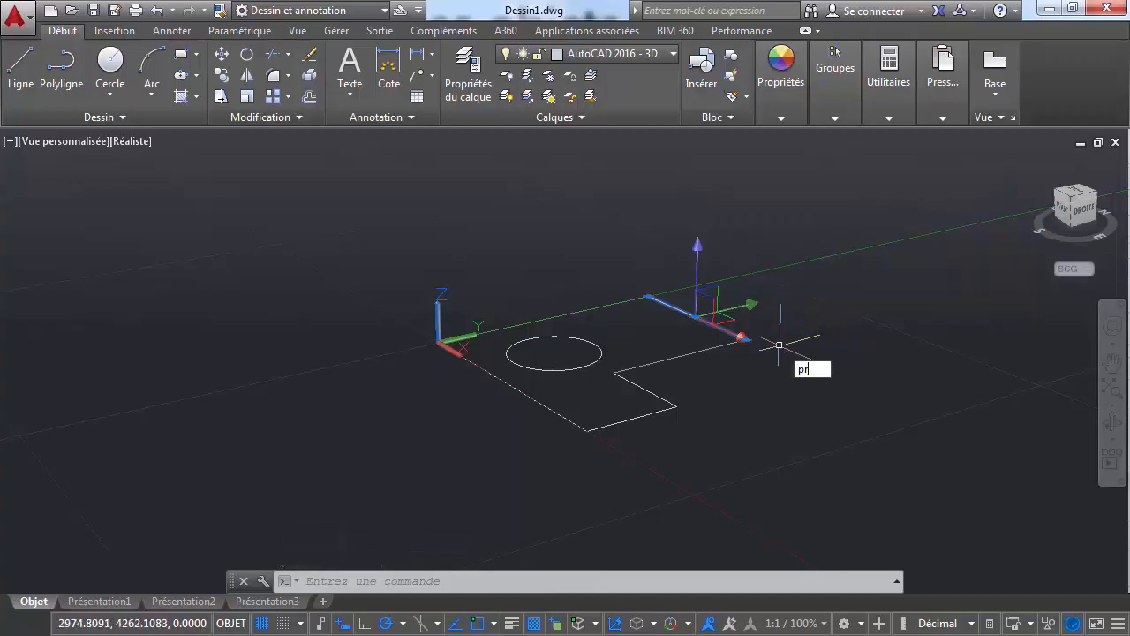
{"action": "key", "text": "Return"}
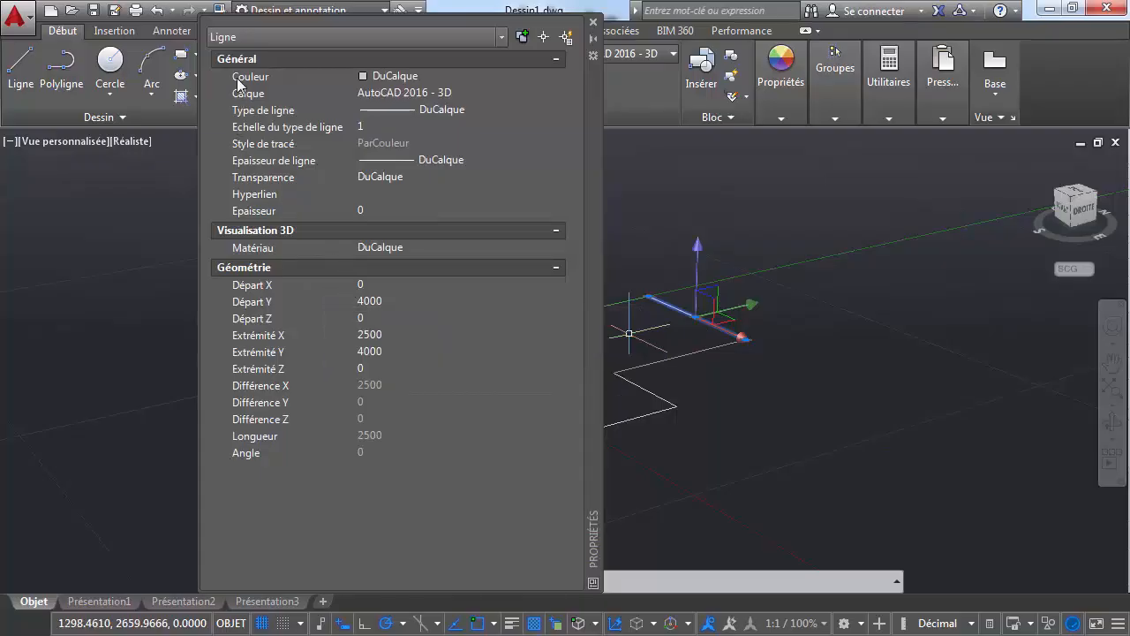
{"action": "left_click", "coordinate": [595, 23]}
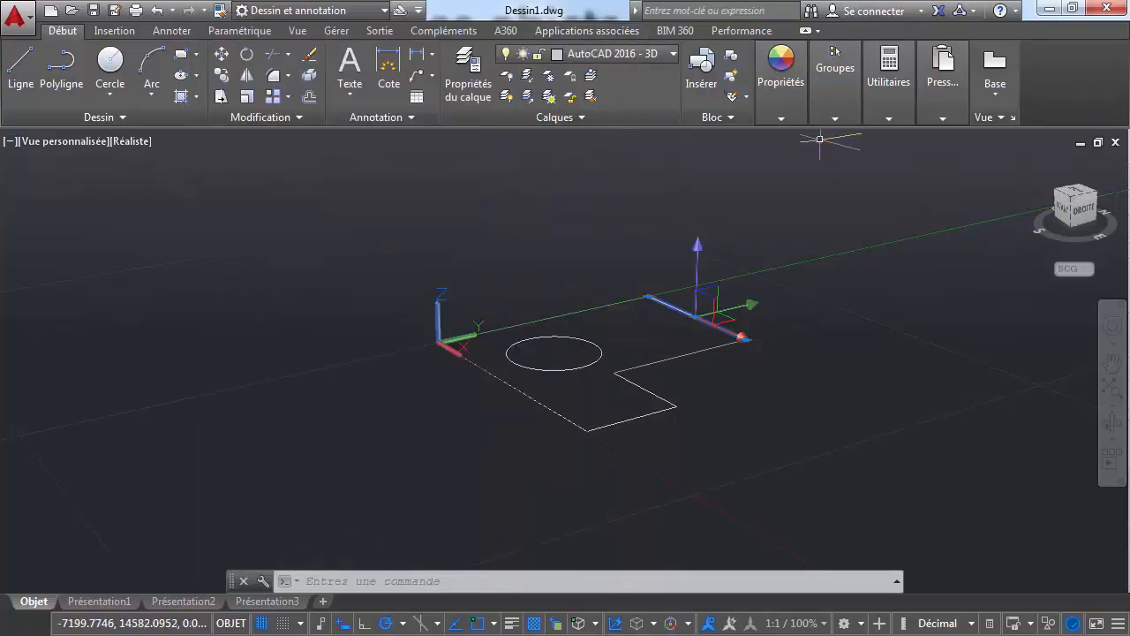
Step: View the ribbon's property tools for the selected line, and clear the selection without applying any of them
{"action": "left_click", "coordinate": [789, 95]}
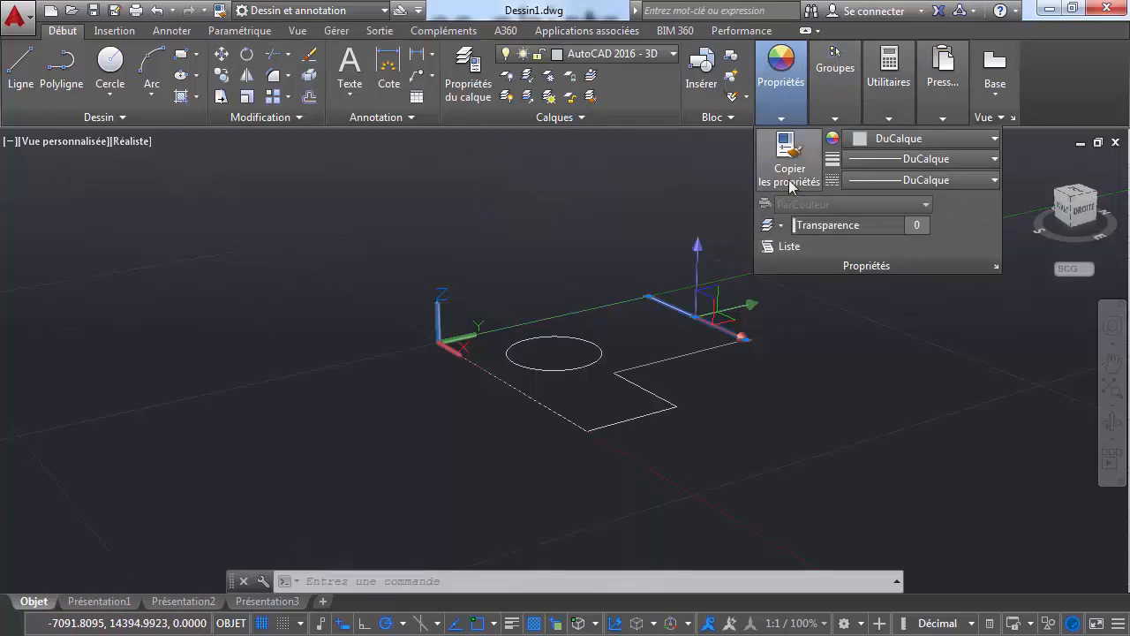
{"action": "key", "text": "Escape"}
{"action": "key", "text": "Escape"}
{"action": "key", "text": "Escape"}
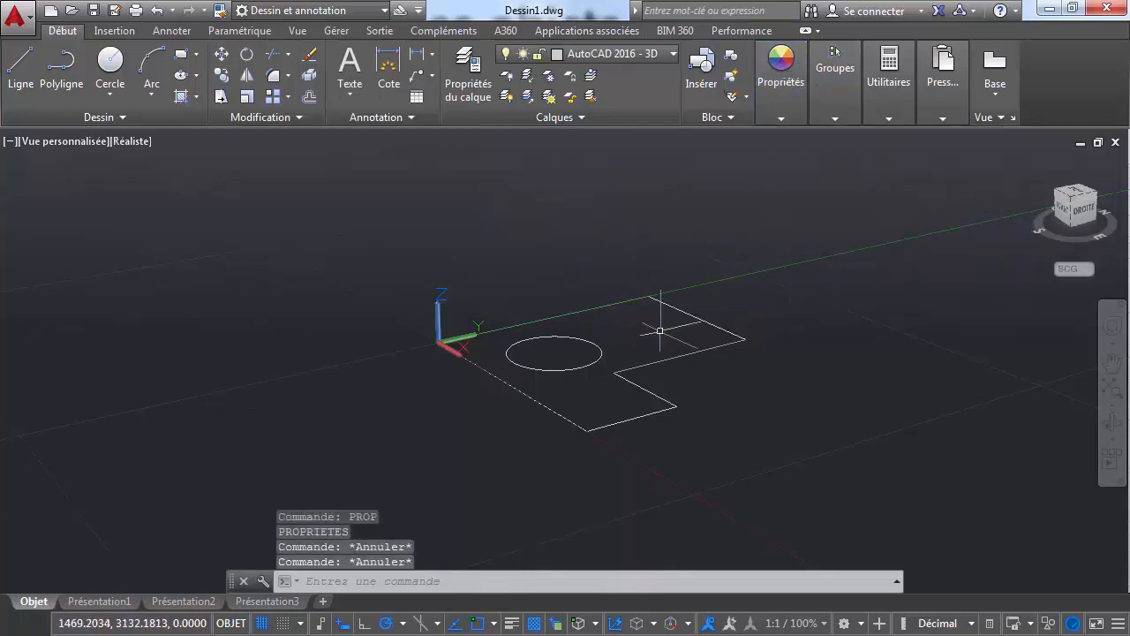
Step: Set the colour of the outline line running in Y from the end of the dashed X-axis edge to Rouge using PROP
{"action": "left_click", "coordinate": [590, 428]}
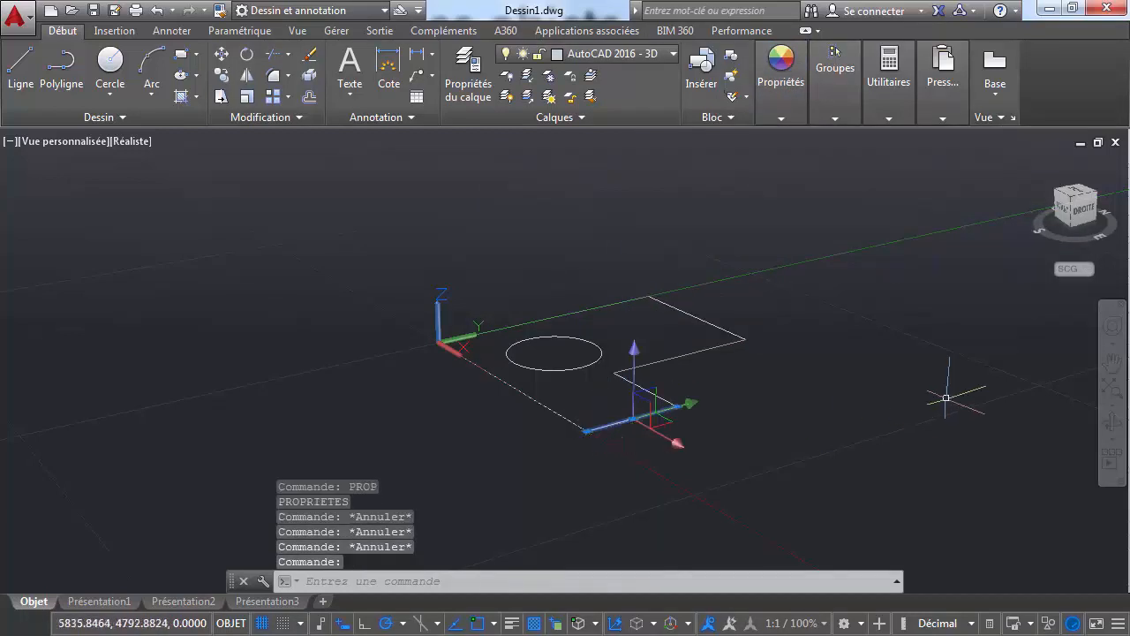
{"action": "type", "text": "p"}
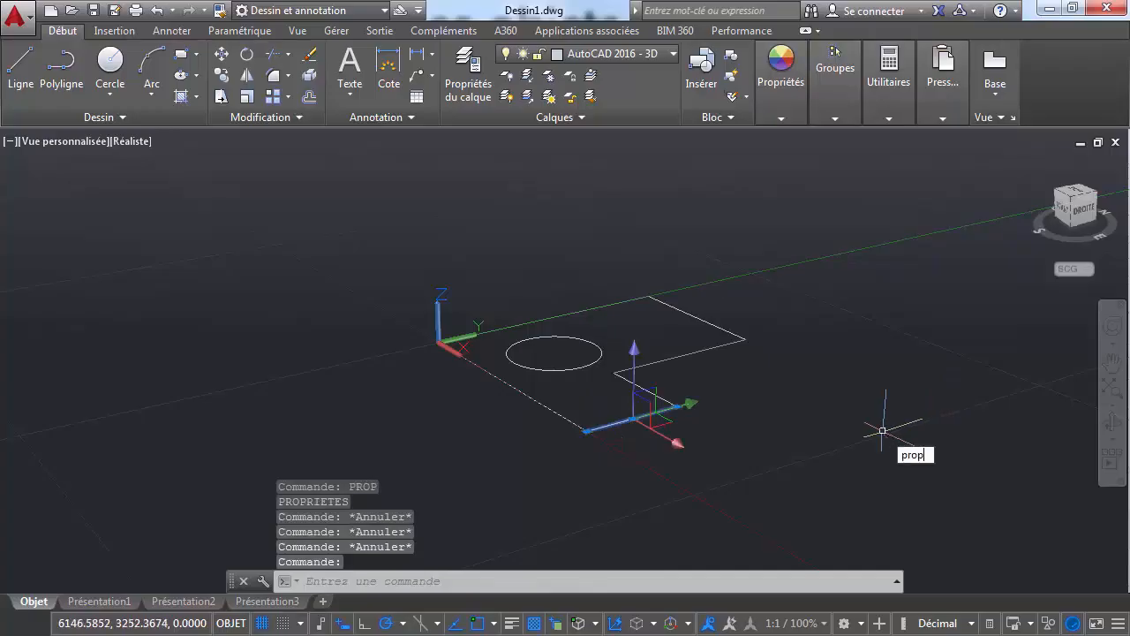
{"action": "type", "text": "rop"}
{"action": "key", "text": "Return"}
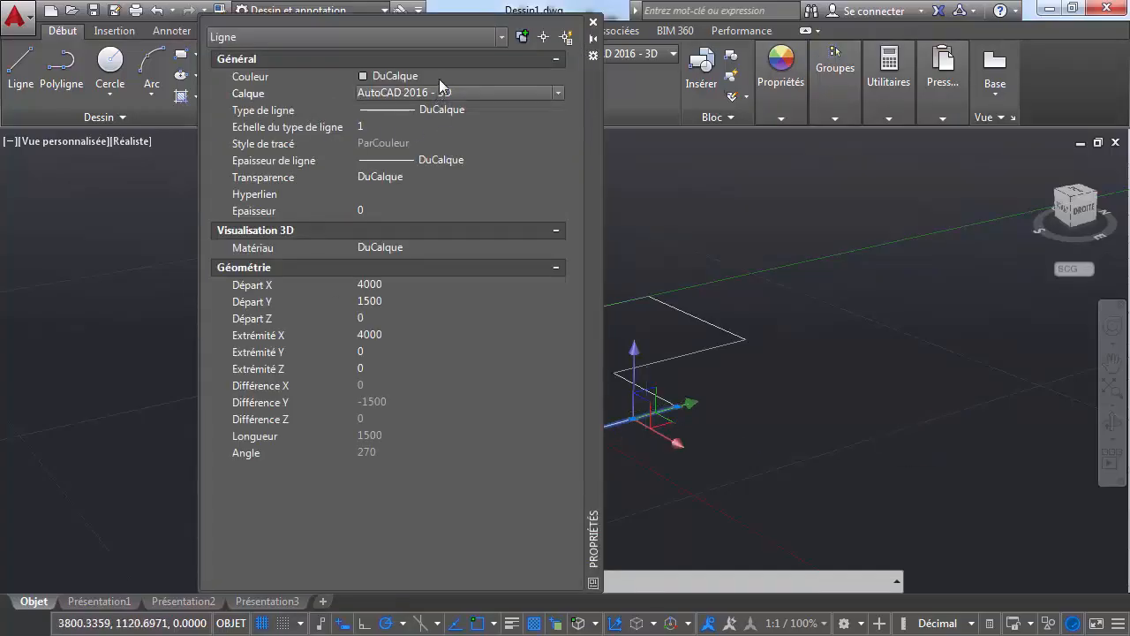
{"action": "left_click", "coordinate": [490, 76]}
{"action": "left_click", "coordinate": [536, 77]}
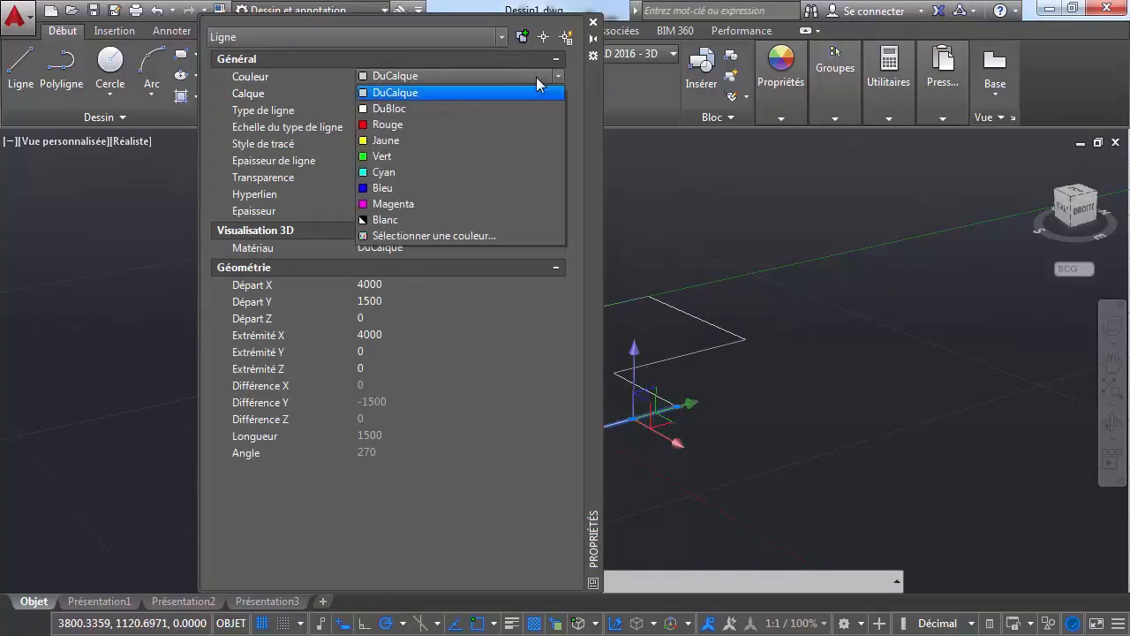
{"action": "left_click", "coordinate": [516, 124]}
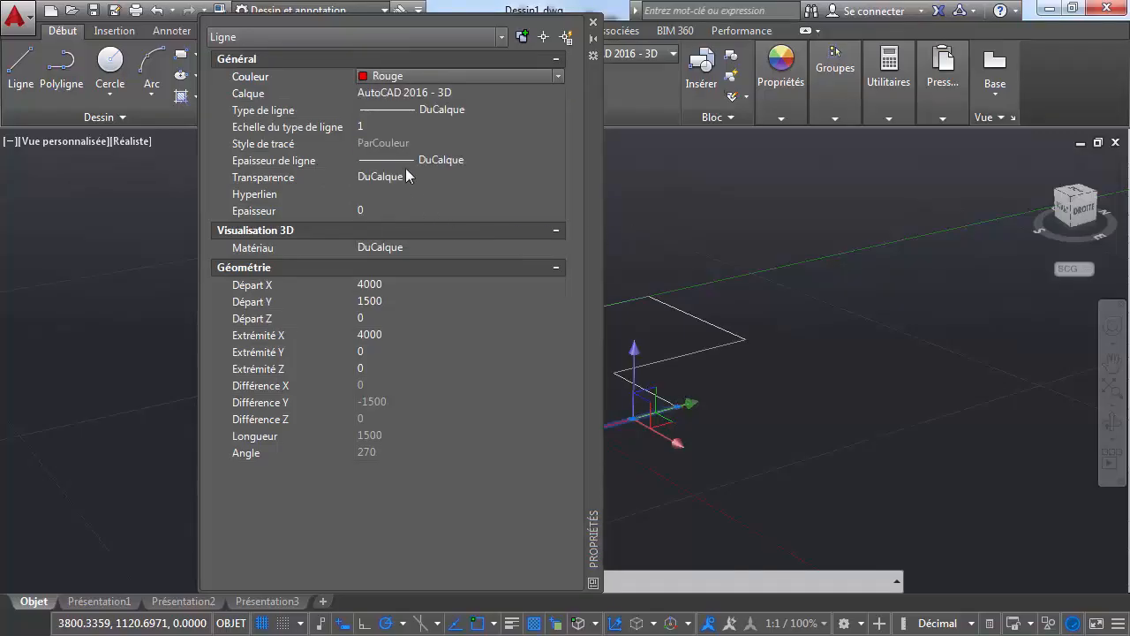
Step: Set the same line's lineweight to 0.40 mm, close the properties palette and clear the selection
{"action": "left_click", "coordinate": [414, 161]}
{"action": "left_click", "coordinate": [437, 161]}
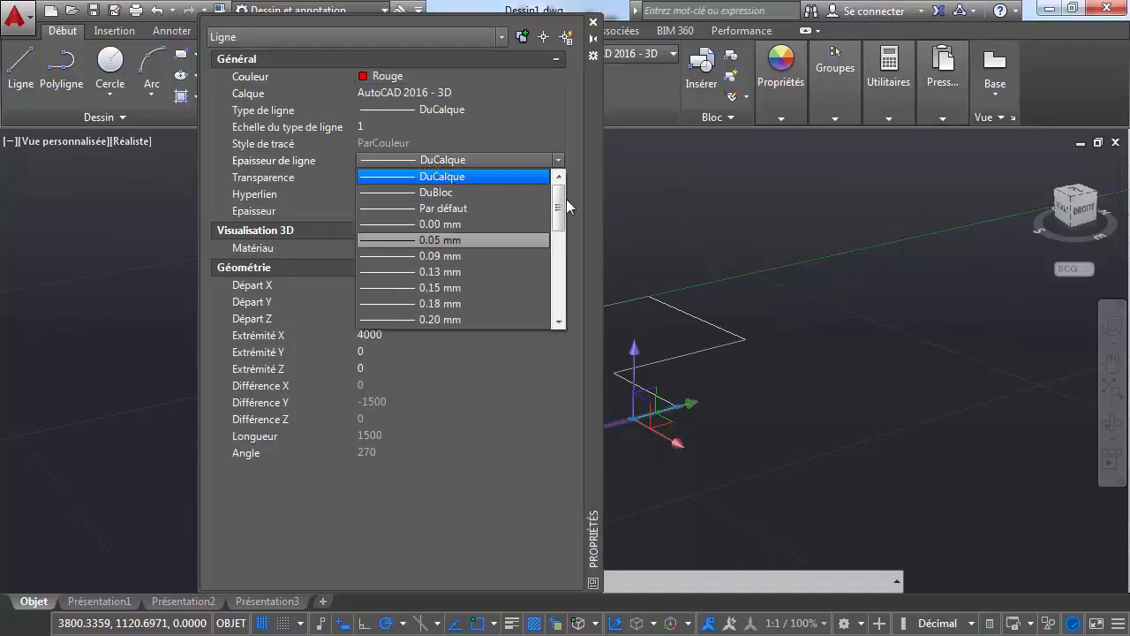
{"action": "left_click_drag", "start_coordinate": [560, 209], "coordinate": [560, 239]}
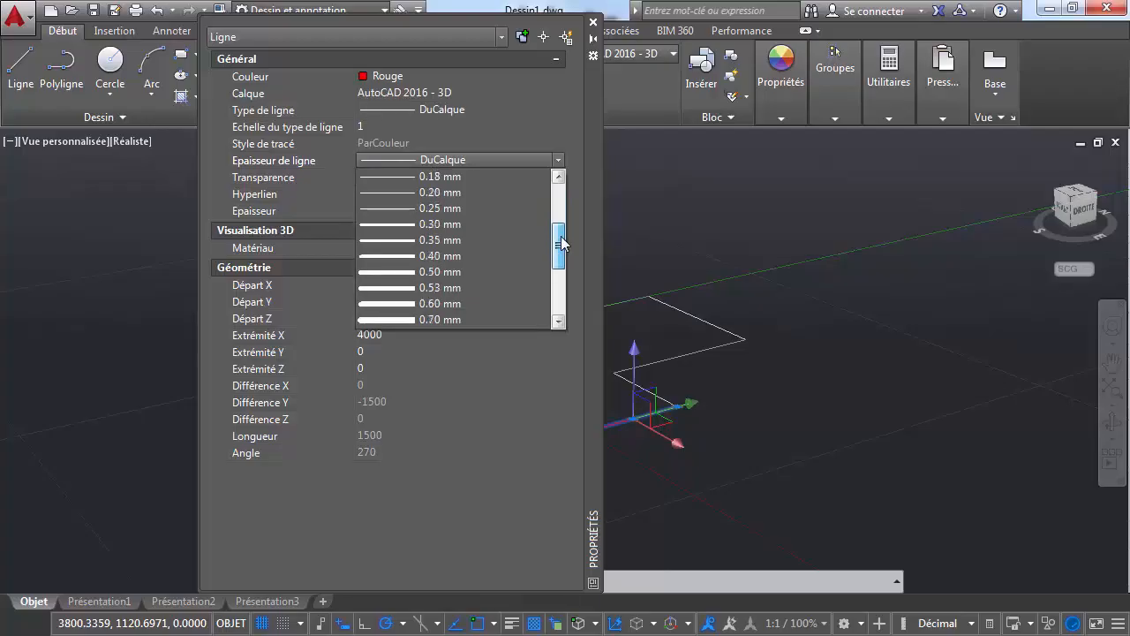
{"action": "left_click", "coordinate": [445, 256]}
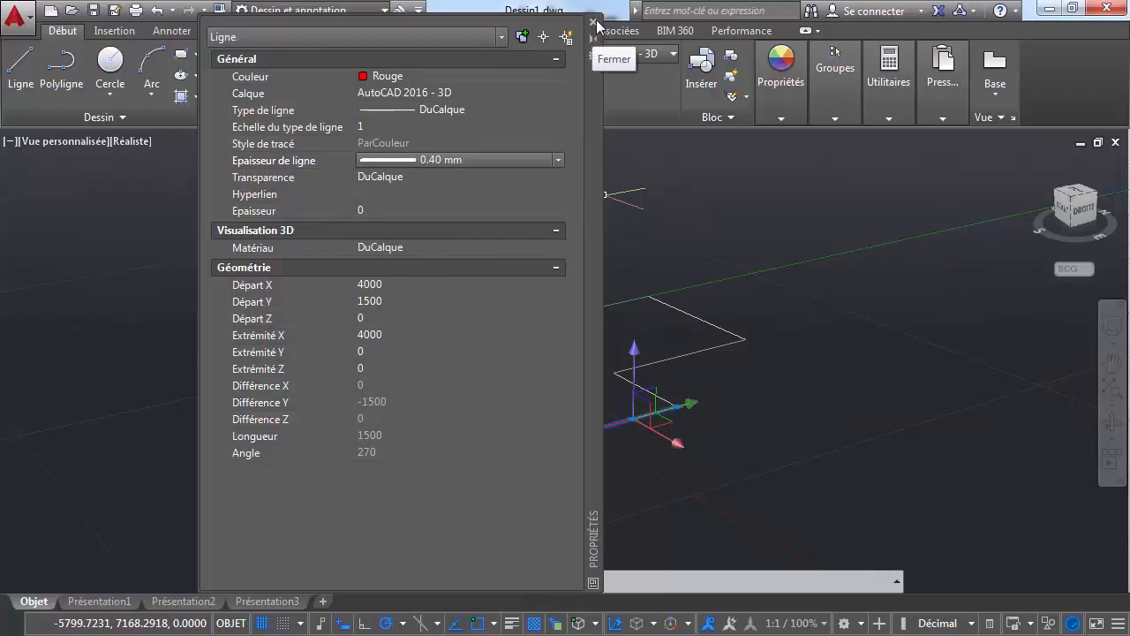
{"action": "left_click", "coordinate": [593, 22]}
{"action": "key", "text": "Escape"}
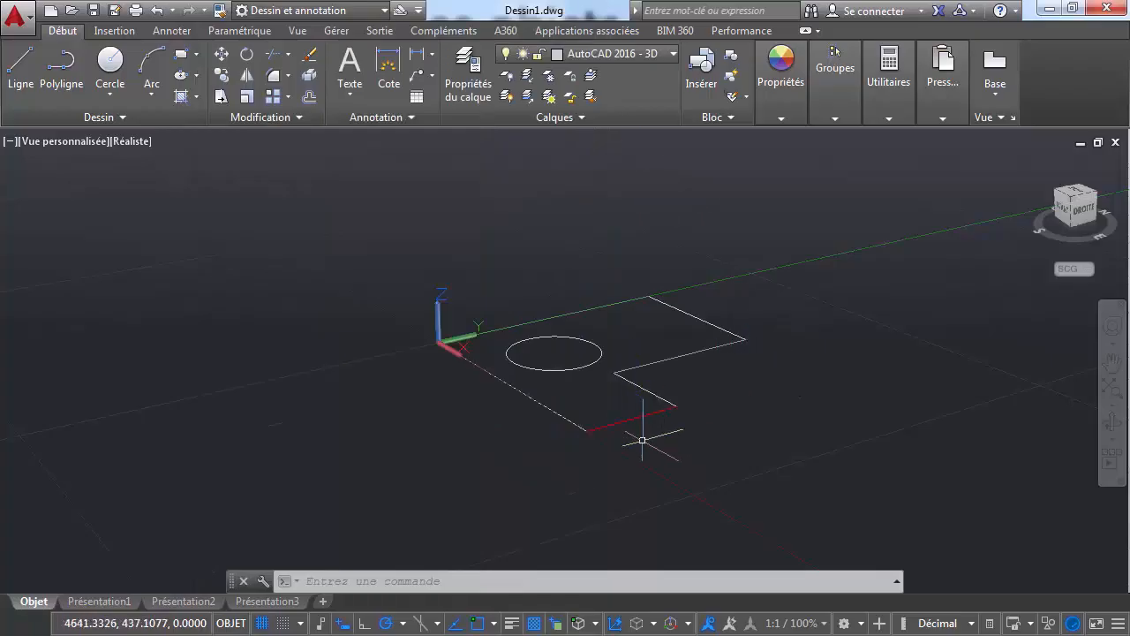
Step: Turn on lineweight display and copy the red line's properties to the outline line at the far end of the Y-axis edge and to the circle
{"action": "left_click", "coordinate": [511, 623]}
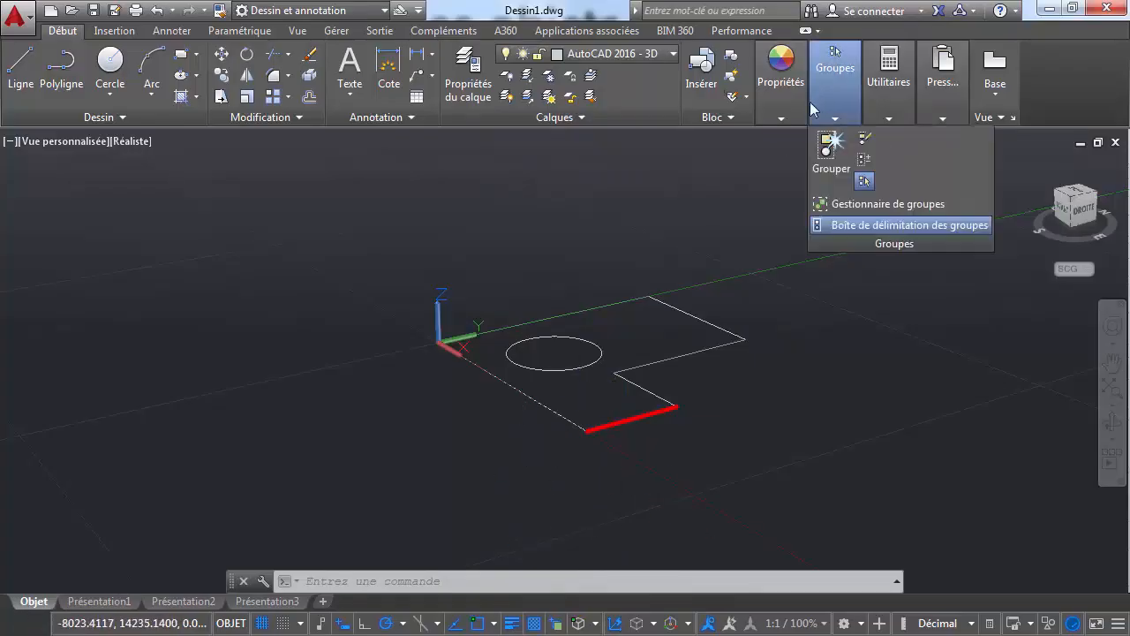
{"action": "mouse_move", "coordinate": [781, 84]}
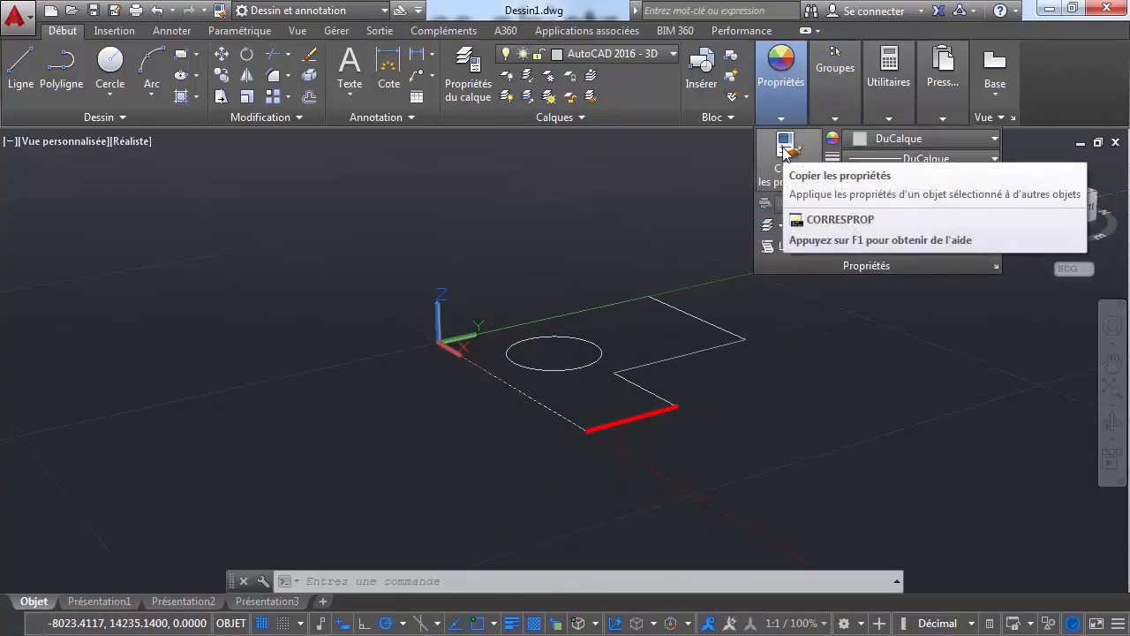
{"action": "left_click", "coordinate": [663, 414]}
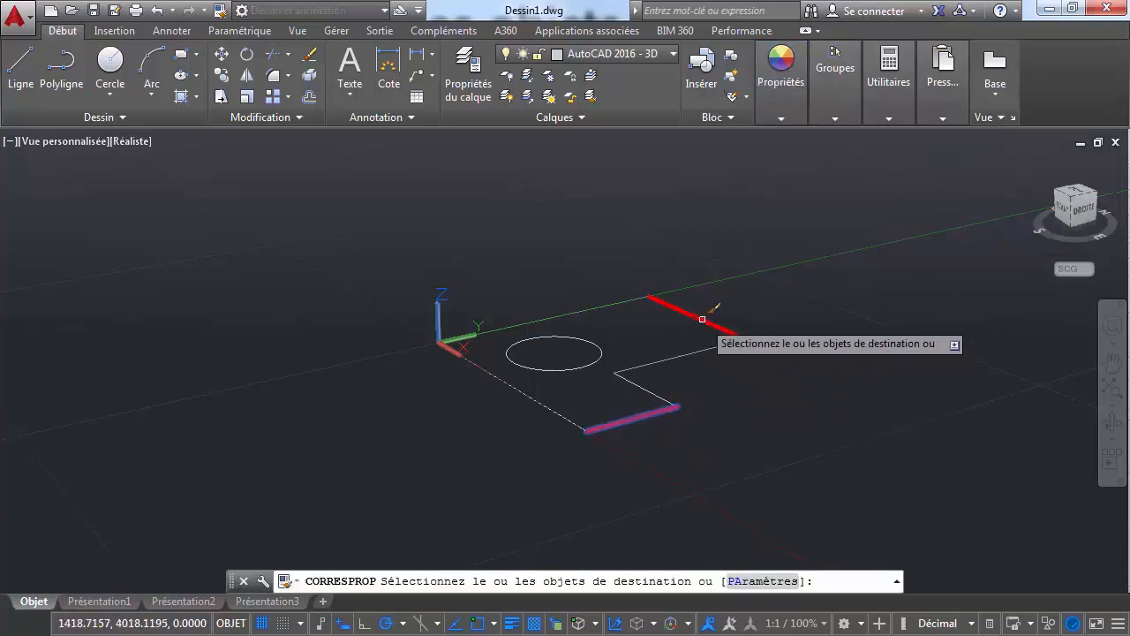
{"action": "left_click", "coordinate": [702, 319]}
{"action": "left_click", "coordinate": [521, 362]}
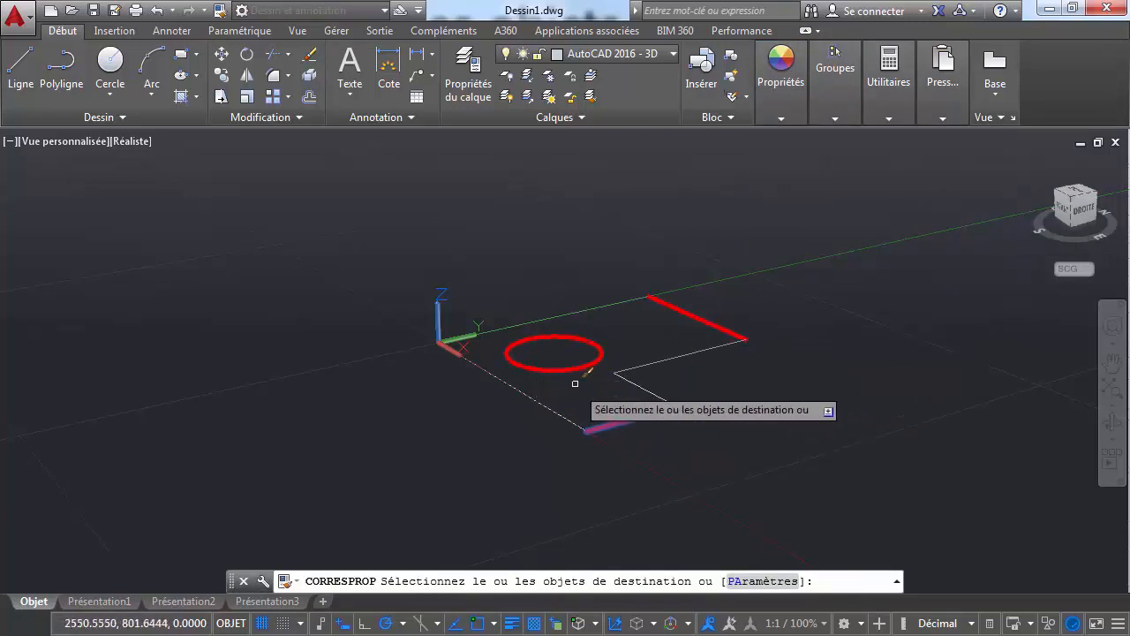
{"action": "key", "text": "Return"}
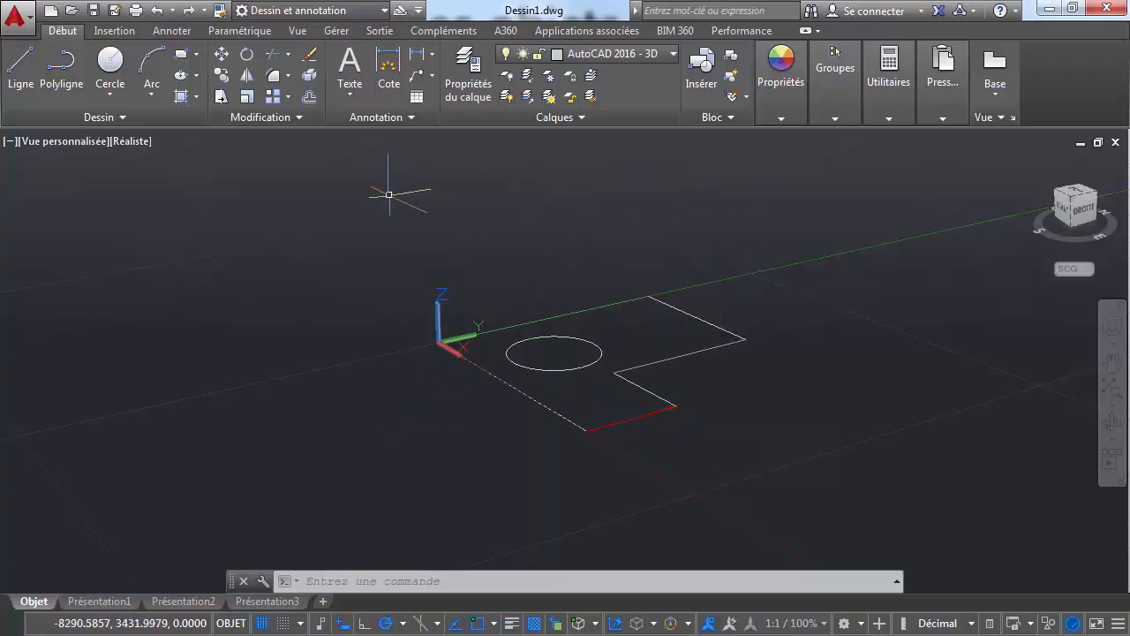
Step: Copy the red line's properties with CORRESPROP to the circle and the other outline lines, except the dashed one along the X axis
{"action": "left_click", "coordinate": [222, 13]}
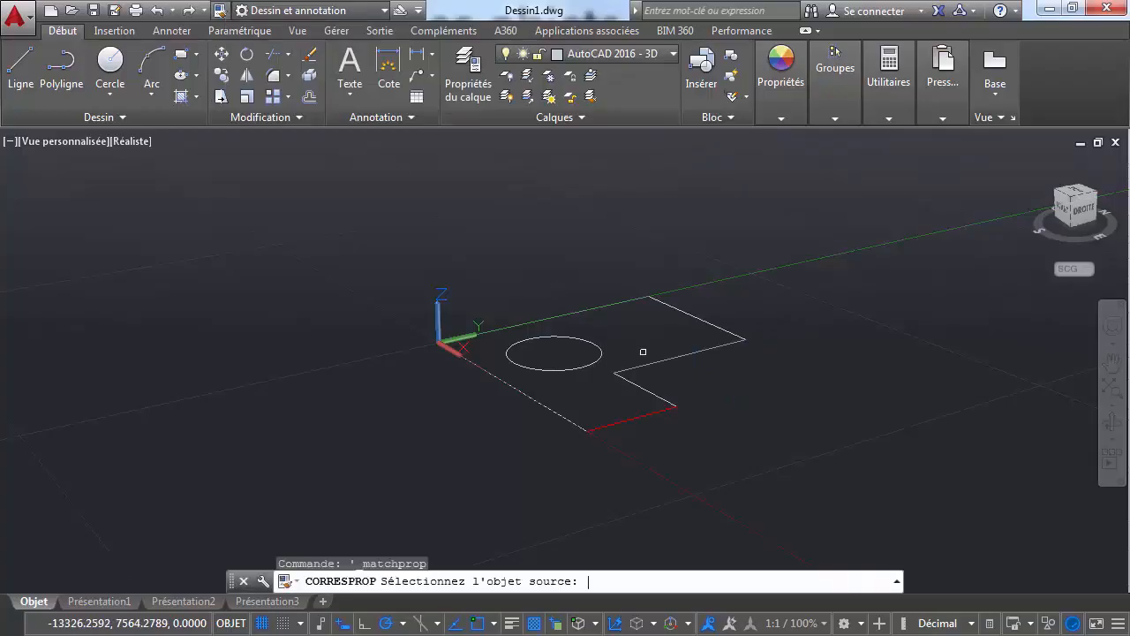
{"action": "left_click", "coordinate": [651, 411]}
{"action": "left_click", "coordinate": [646, 391]}
{"action": "left_click", "coordinate": [644, 364]}
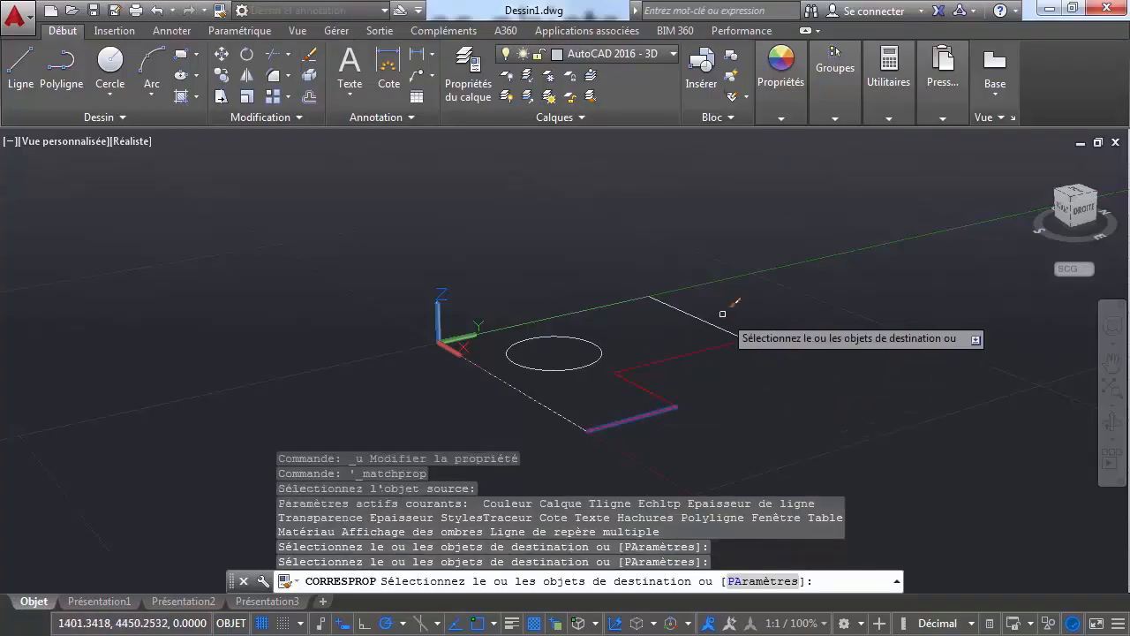
{"action": "left_click", "coordinate": [695, 317]}
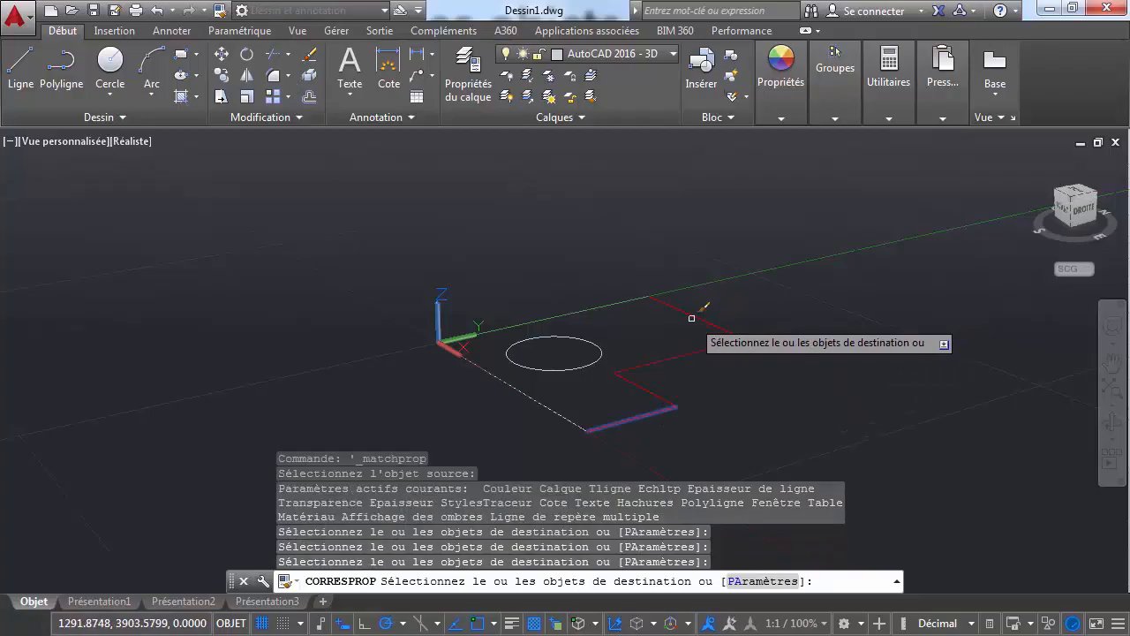
{"action": "left_click", "coordinate": [619, 301]}
{"action": "left_click", "coordinate": [545, 336]}
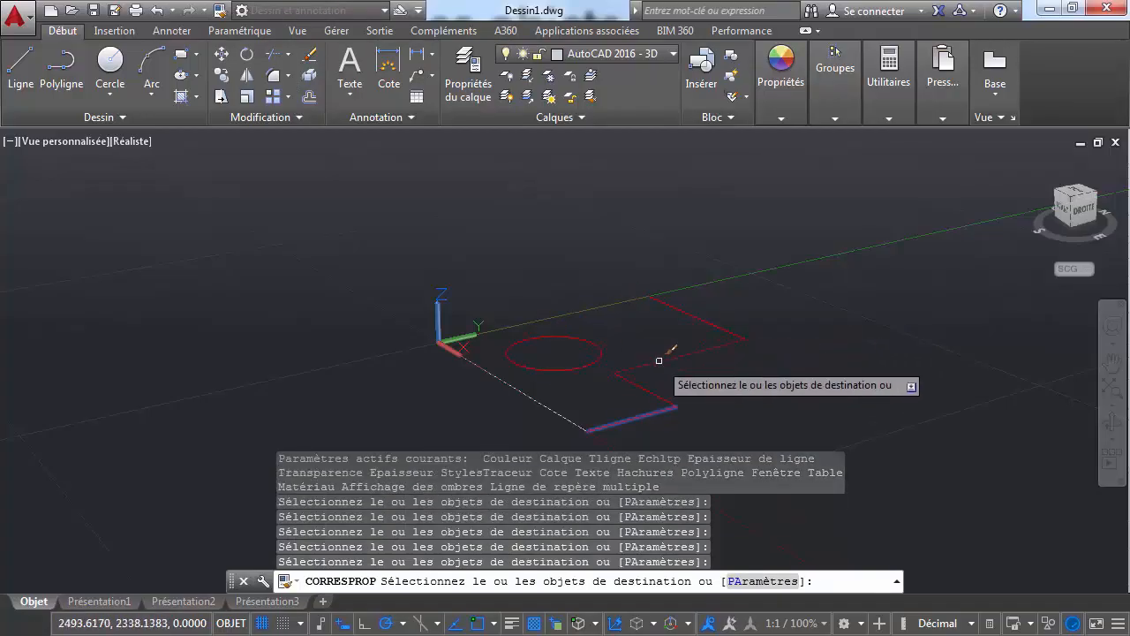
{"action": "key", "text": "Return"}
Step: Undo the property matching and the colour and lineweight changes made to the outline line
{"action": "key", "text": "ctrl+z"}
{"action": "key", "text": "ctrl+z"}
{"action": "key", "text": "ctrl+z"}
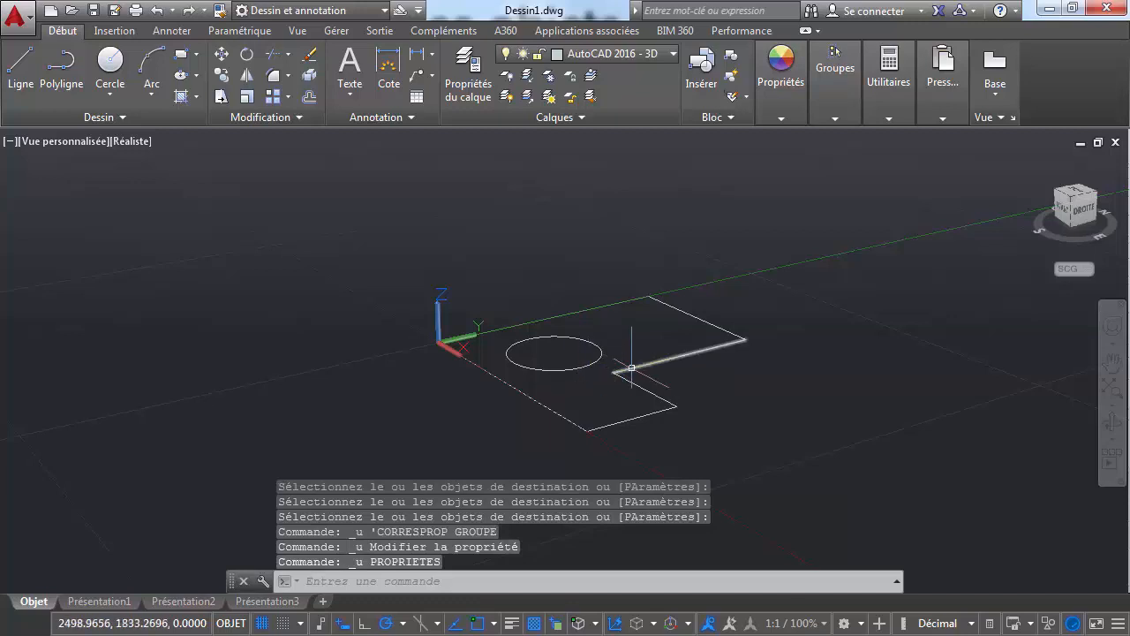
Step: Open the full properties of the longer inner outline line running in Y with the PROP command
{"action": "left_click", "coordinate": [639, 370]}
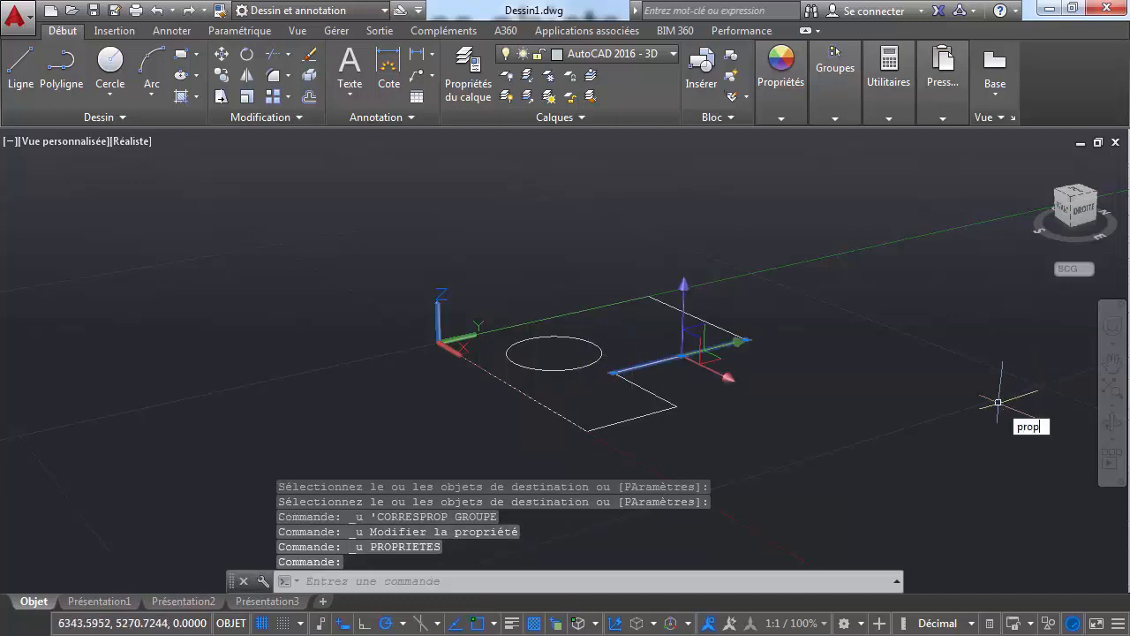
{"action": "key", "text": "Return"}
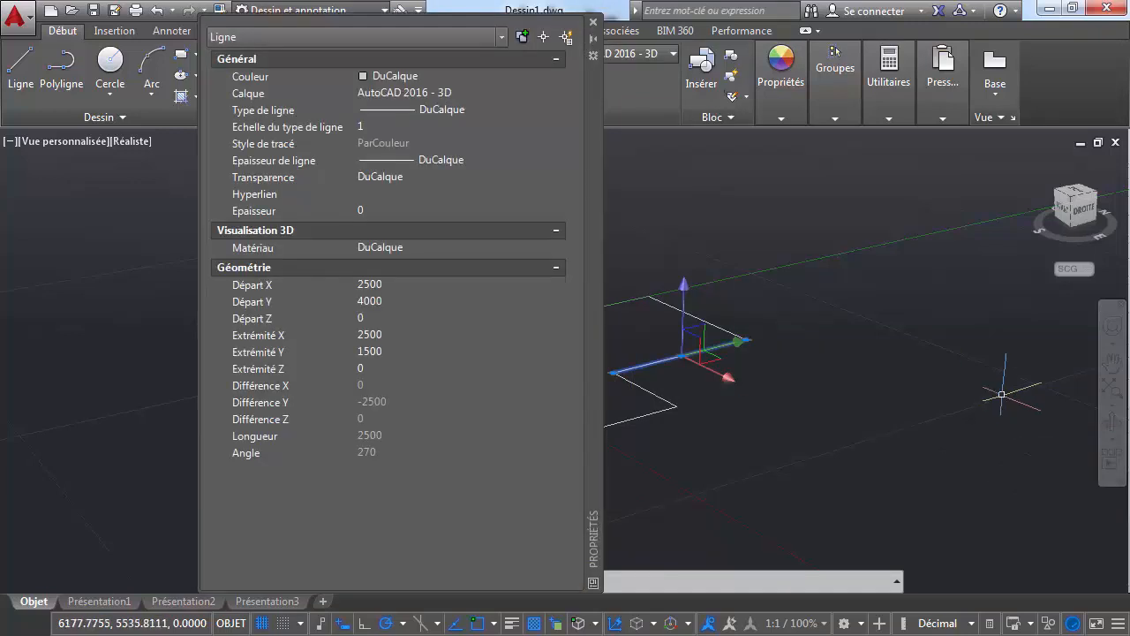
Step: Try picking three connected outline lines with the properties palette's object selection, and cancel the selection
{"action": "left_click", "coordinate": [542, 37]}
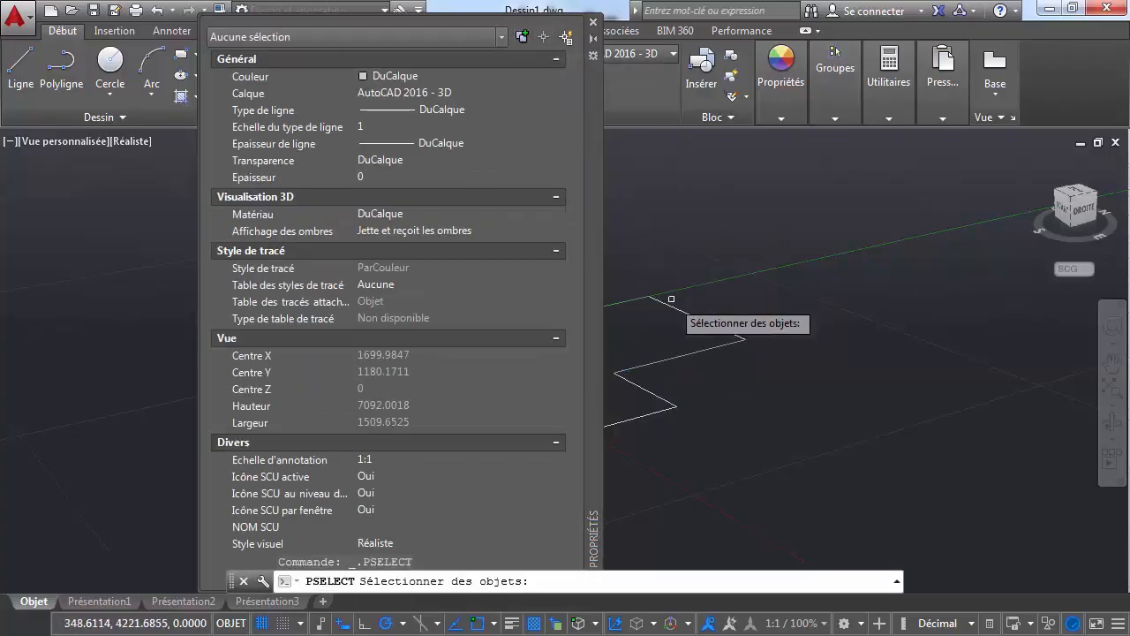
{"action": "left_click", "coordinate": [667, 307]}
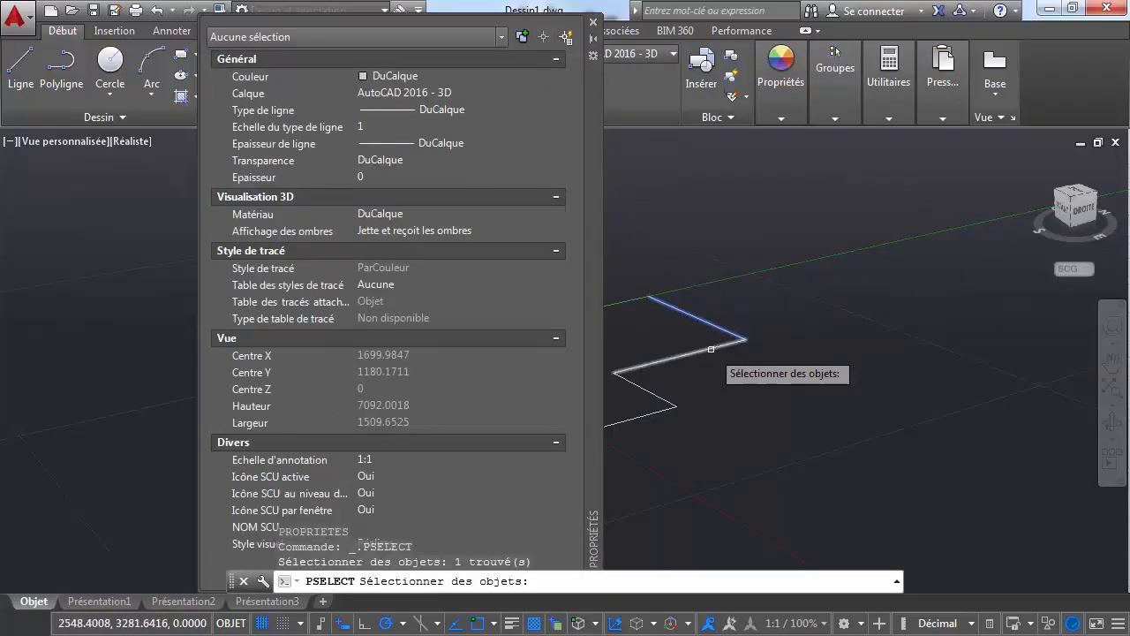
{"action": "left_click", "coordinate": [707, 350]}
{"action": "left_click", "coordinate": [649, 390]}
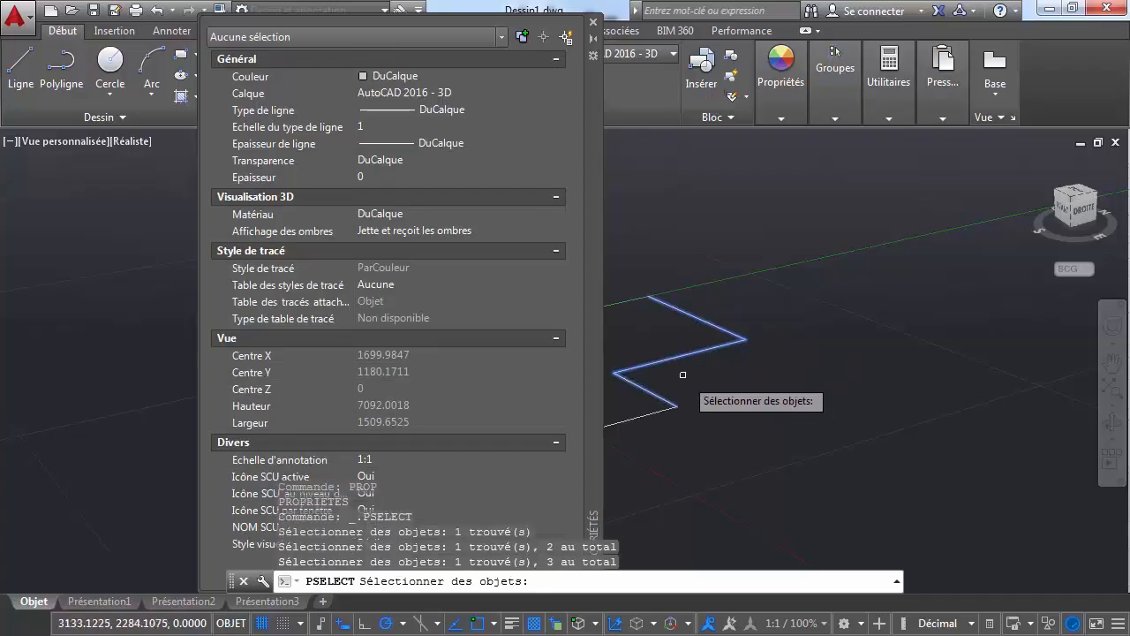
{"action": "key", "text": "Escape"}
{"action": "key", "text": "Escape"}
{"action": "key", "text": "Escape"}
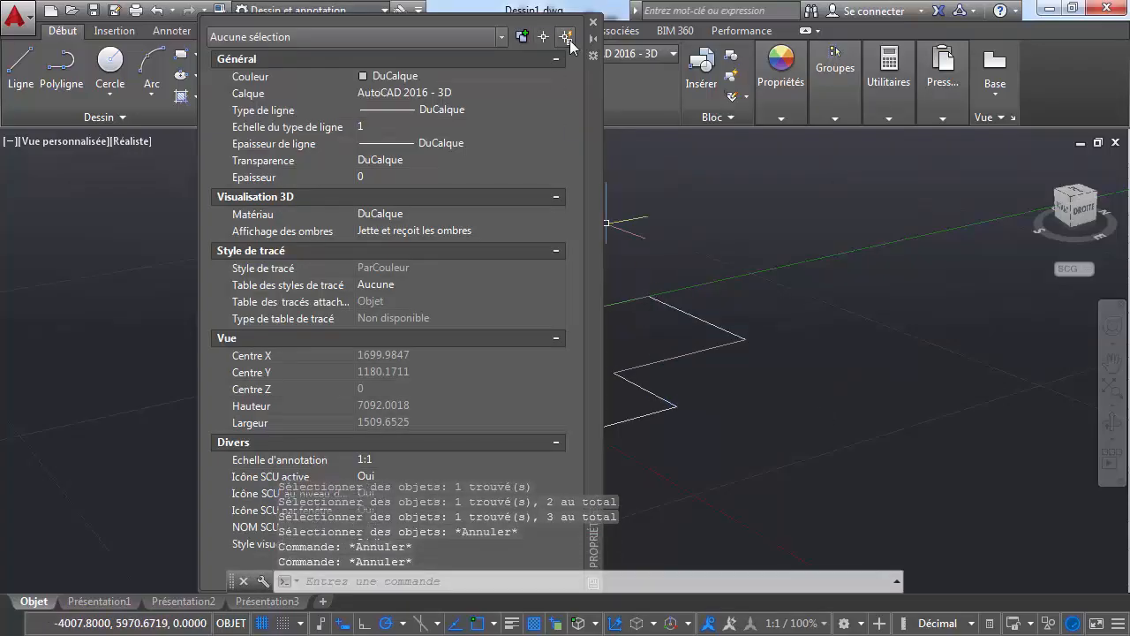
Step: Try limiting a quick selection to objects picked with a window around the outline's far corner, and cancel it
{"action": "left_click", "coordinate": [566, 37]}
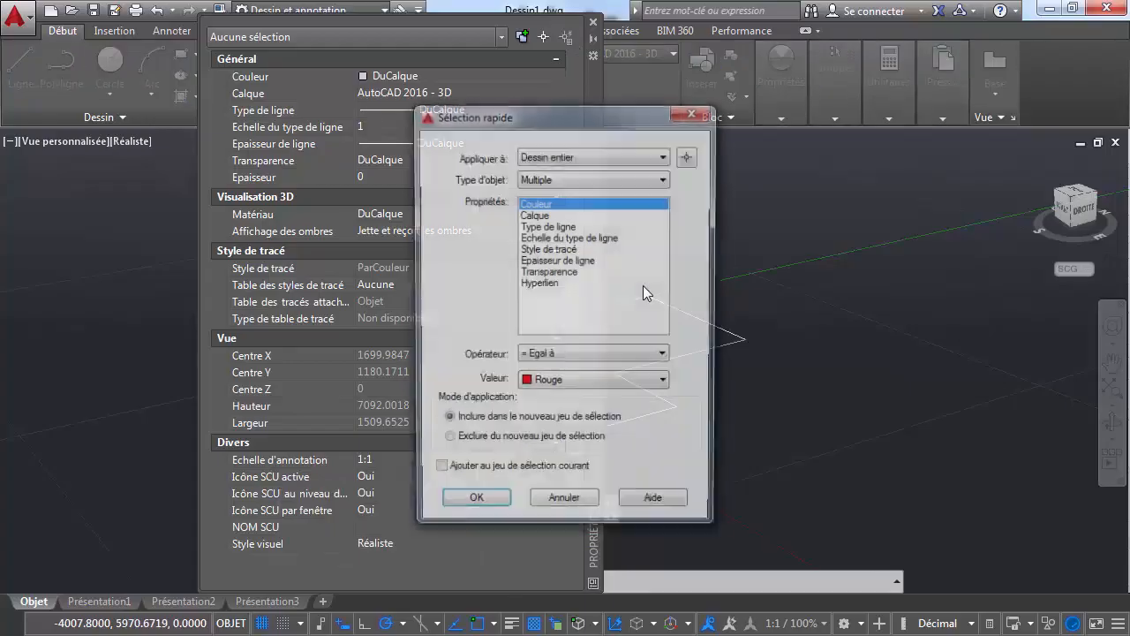
{"action": "left_click_drag", "start_coordinate": [569, 131], "coordinate": [778, 104]}
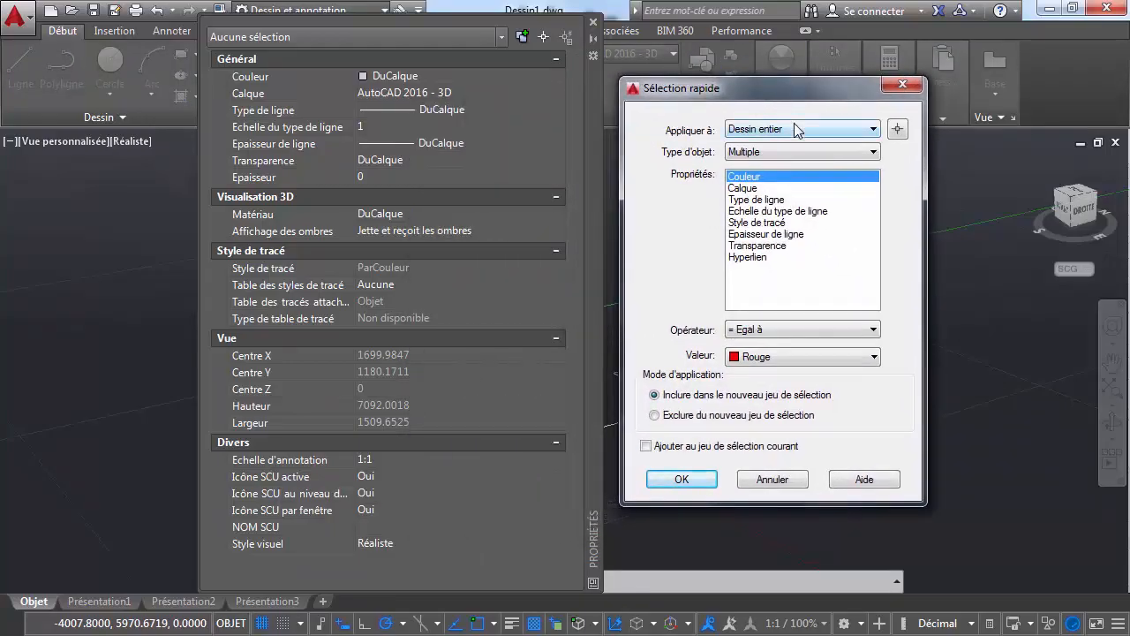
{"action": "left_click", "coordinate": [903, 136]}
{"action": "left_click", "coordinate": [644, 283]}
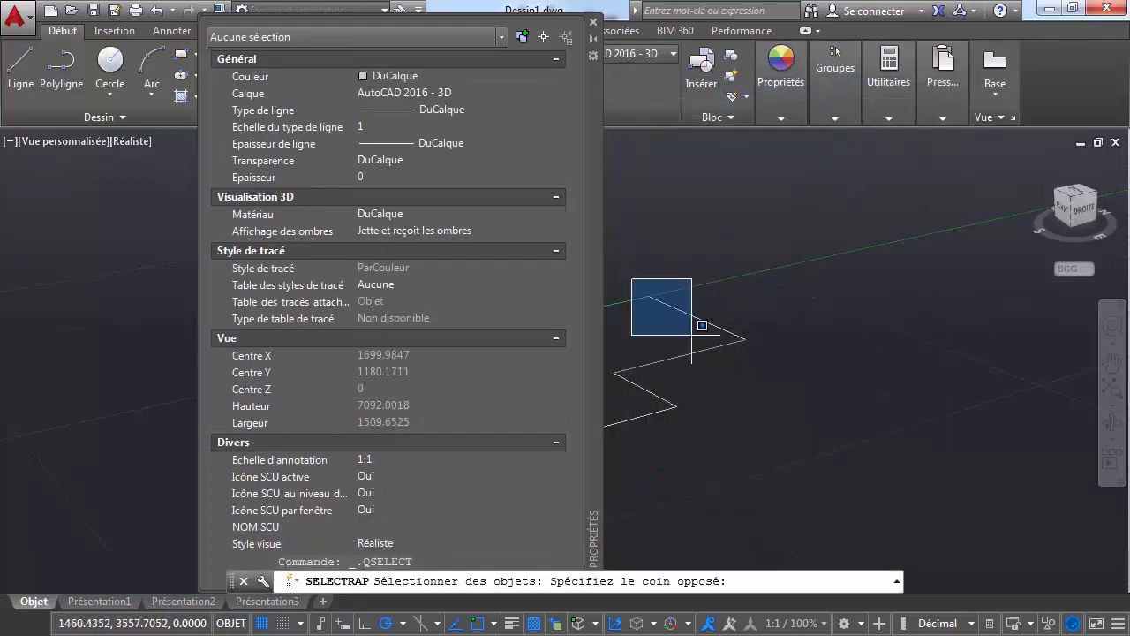
{"action": "left_click", "coordinate": [777, 395]}
{"action": "key", "text": "Escape"}
{"action": "key", "text": "Escape"}
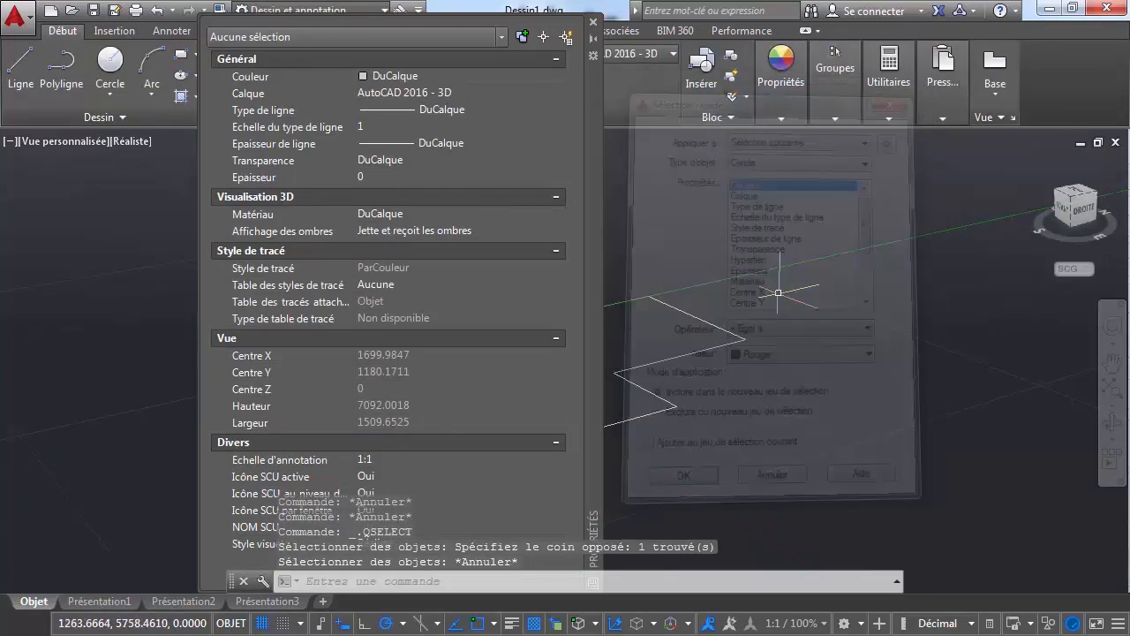
Step: Quick-select the circles in the entire drawing (Dessin entier) whose colour equals DuCalque, and clear the selection
{"action": "left_click", "coordinate": [565, 36]}
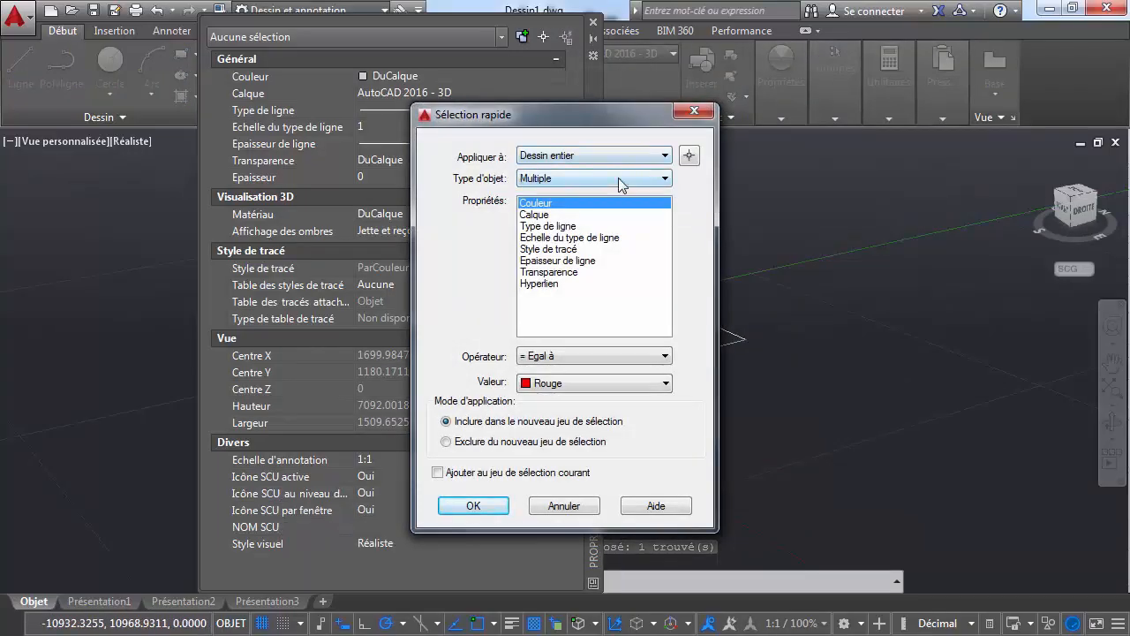
{"action": "left_click", "coordinate": [618, 178]}
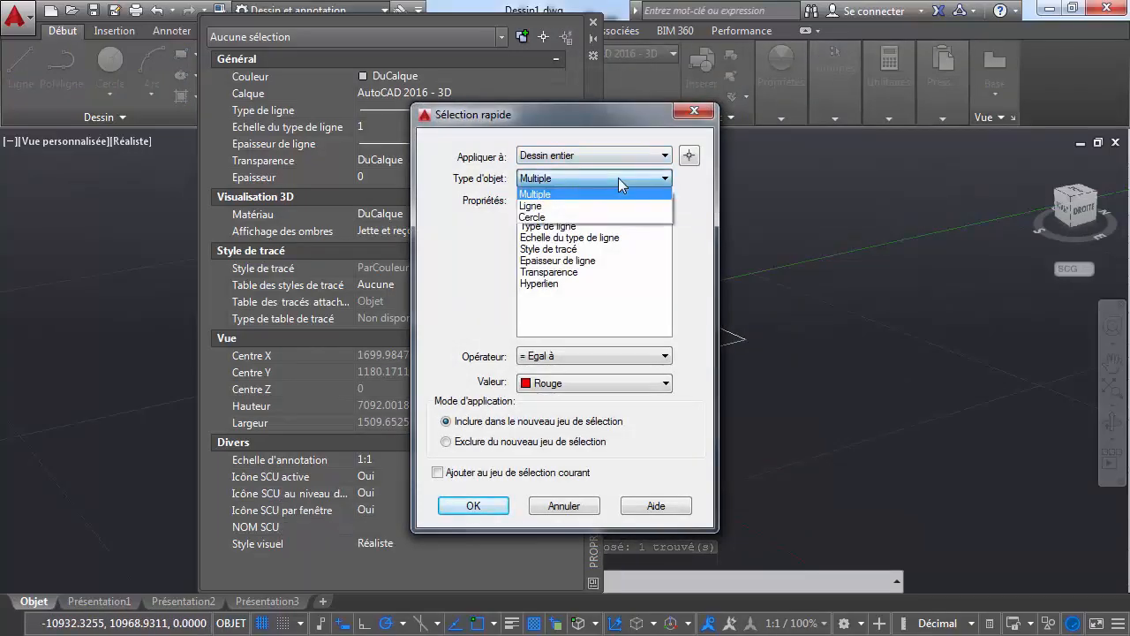
{"action": "left_click", "coordinate": [587, 218]}
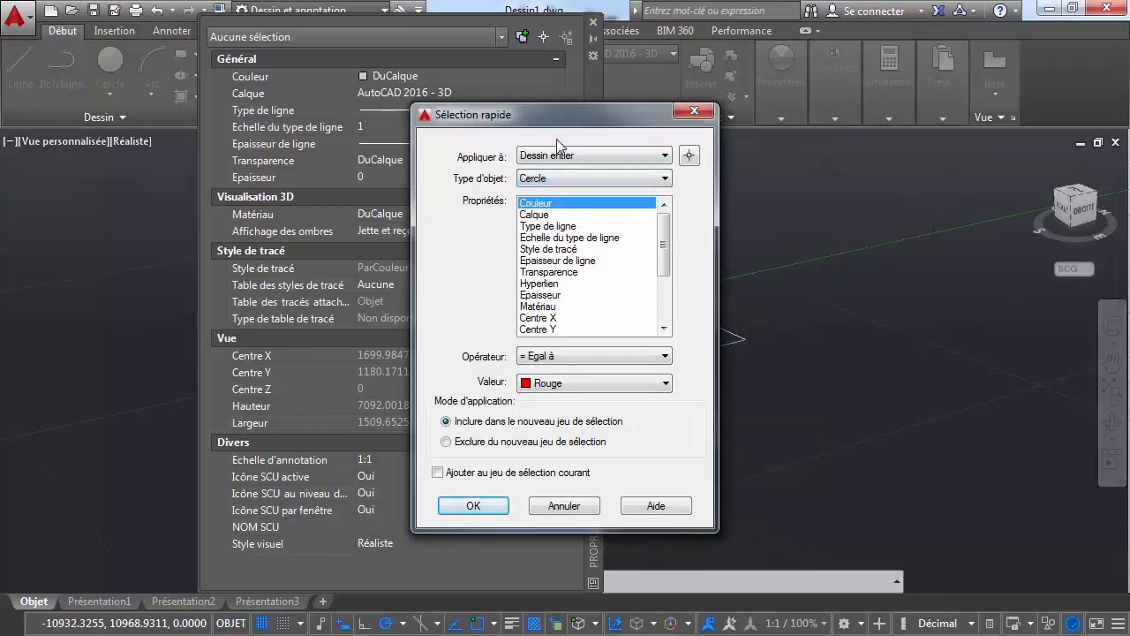
{"action": "left_click_drag", "start_coordinate": [554, 129], "coordinate": [811, 109]}
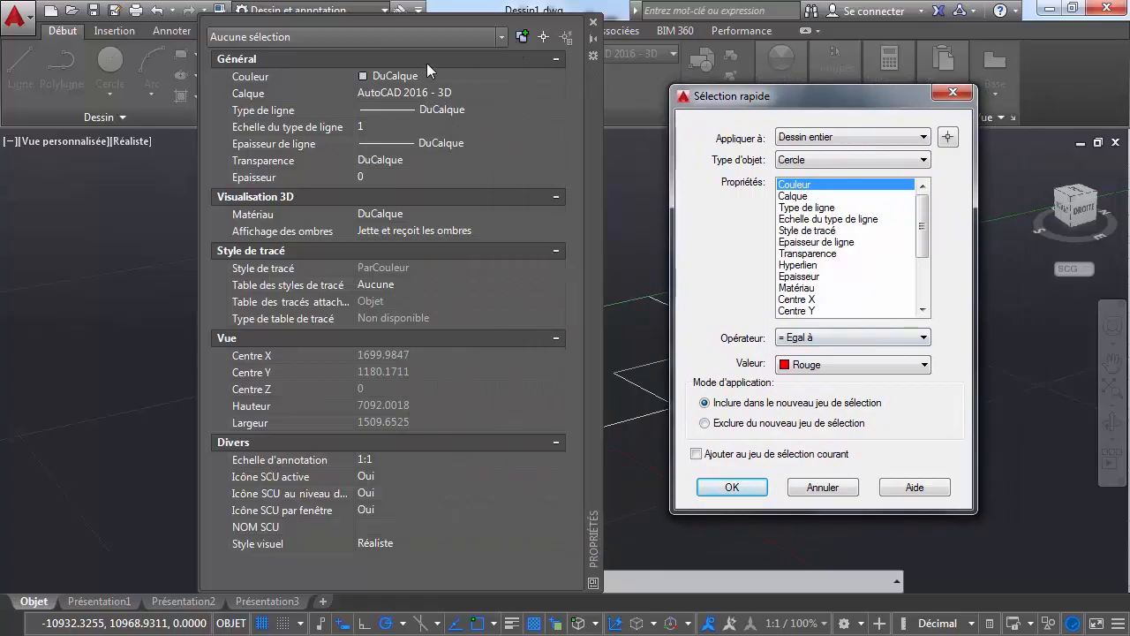
{"action": "left_click", "coordinate": [865, 368]}
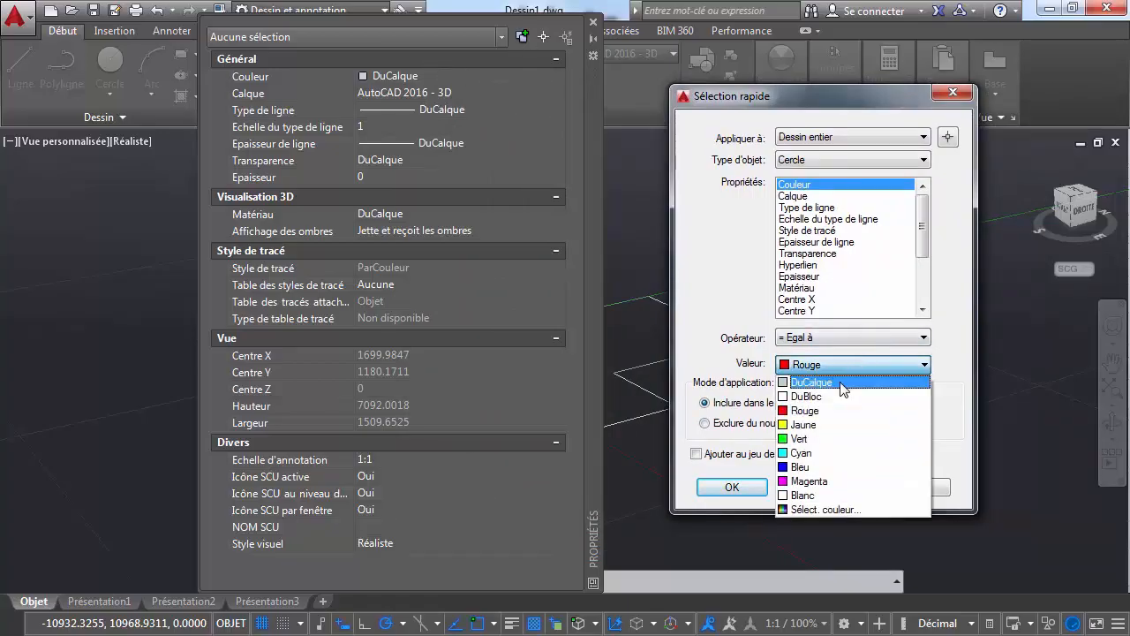
{"action": "left_click", "coordinate": [843, 381]}
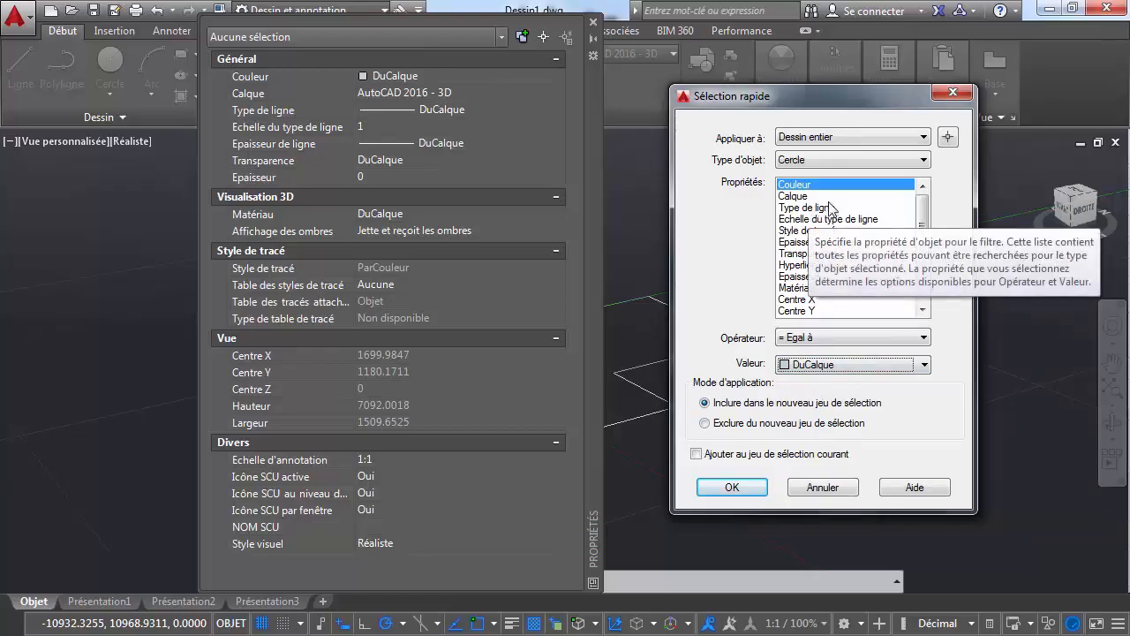
{"action": "left_click", "coordinate": [733, 488]}
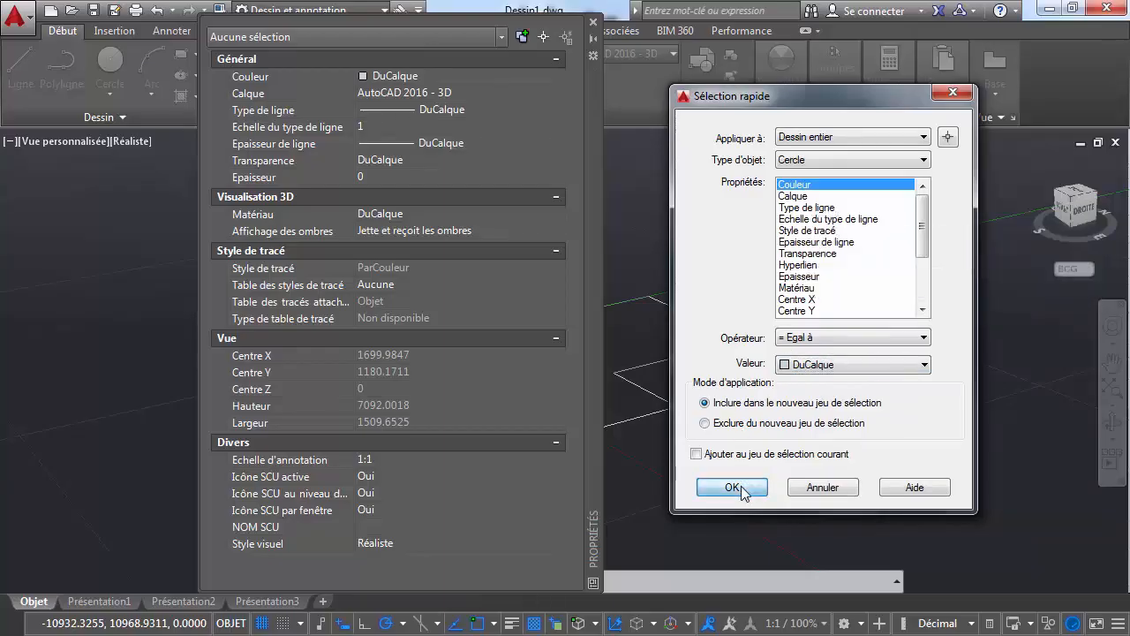
{"action": "left_click", "coordinate": [593, 23]}
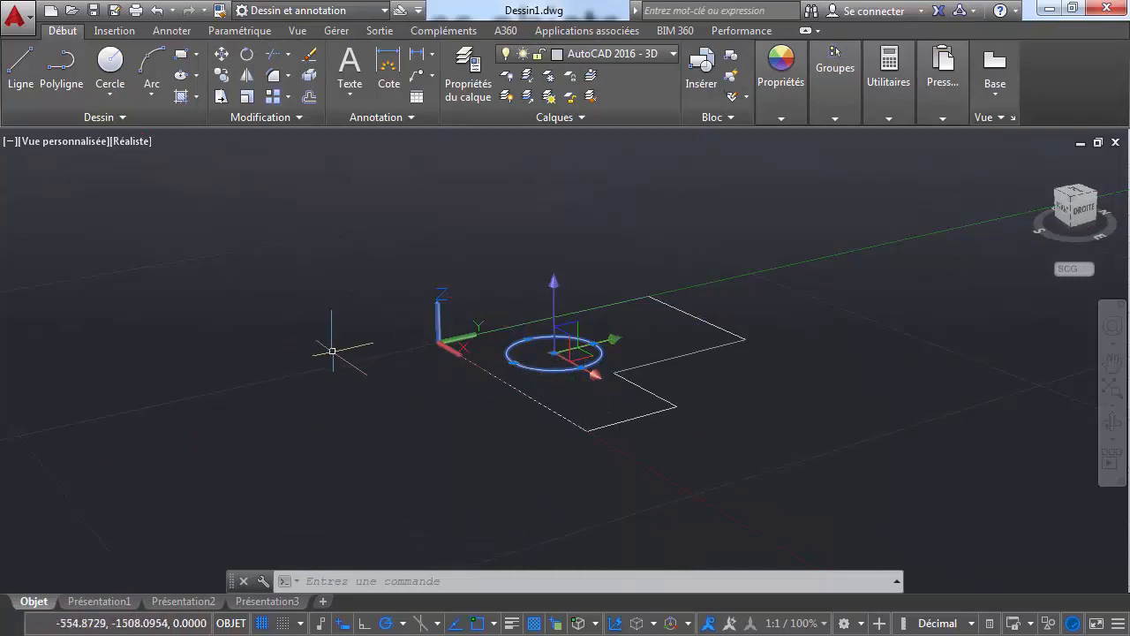
{"action": "middle_click_drag", "start_coordinate": [722, 356], "coordinate": [605, 353]}
{"action": "key", "text": "Escape"}
{"action": "key", "text": "Escape"}
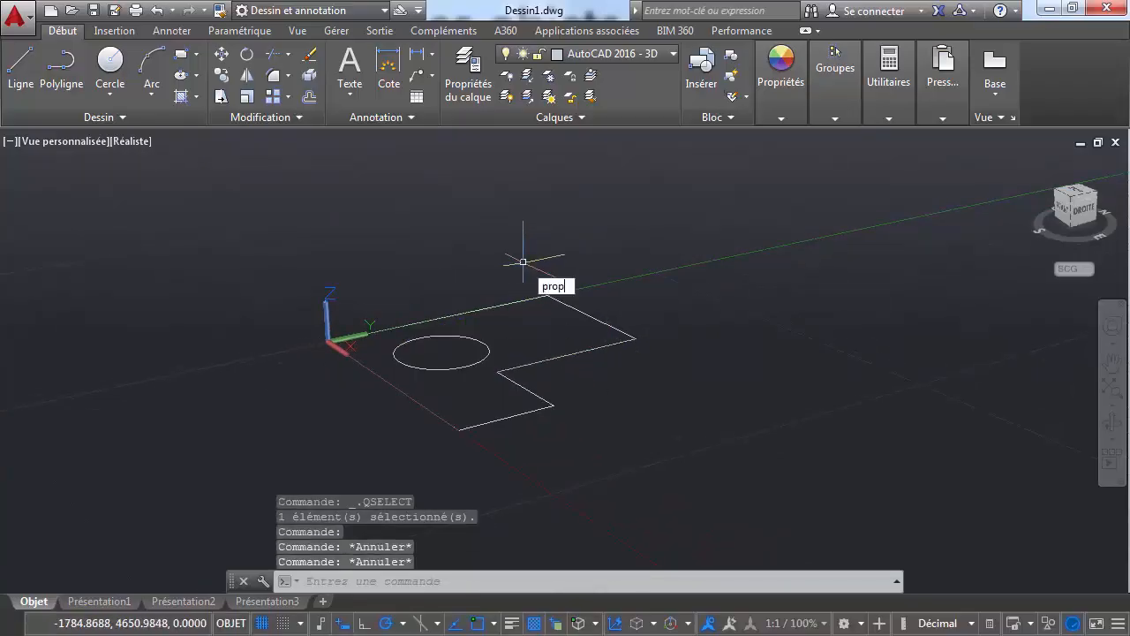
{"action": "key", "text": "Return"}
{"action": "mouse_move", "coordinate": [593, 77]}
{"action": "left_mouse_down"}
{"action": "mouse_move", "coordinate": [457, 76]}
{"action": "mouse_move", "coordinate": [434, 58]}
{"action": "mouse_move", "coordinate": [414, 69]}
{"action": "left_mouse_up"}
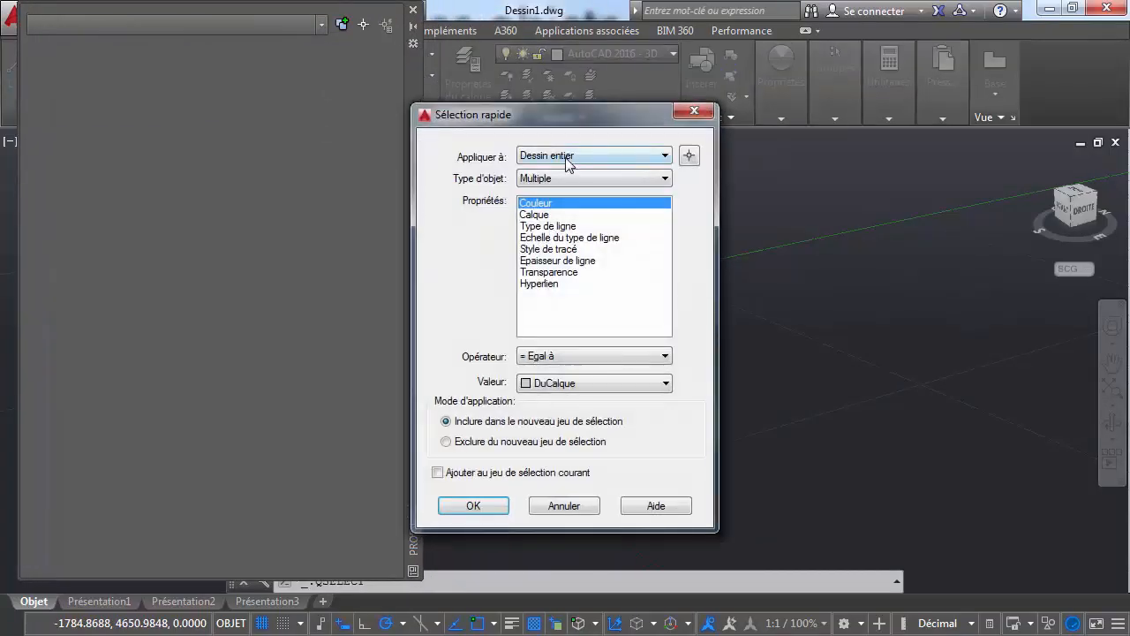
{"action": "left_click", "coordinate": [566, 159]}
{"action": "left_click", "coordinate": [565, 159]}
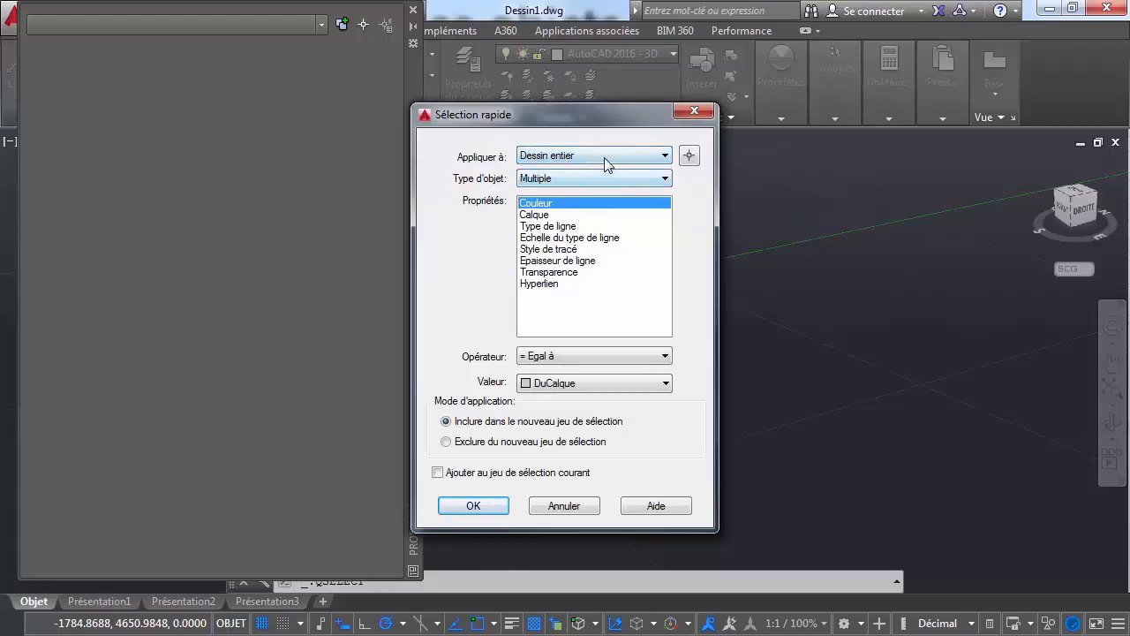
{"action": "left_click_drag", "start_coordinate": [632, 116], "coordinate": [920, 111]}
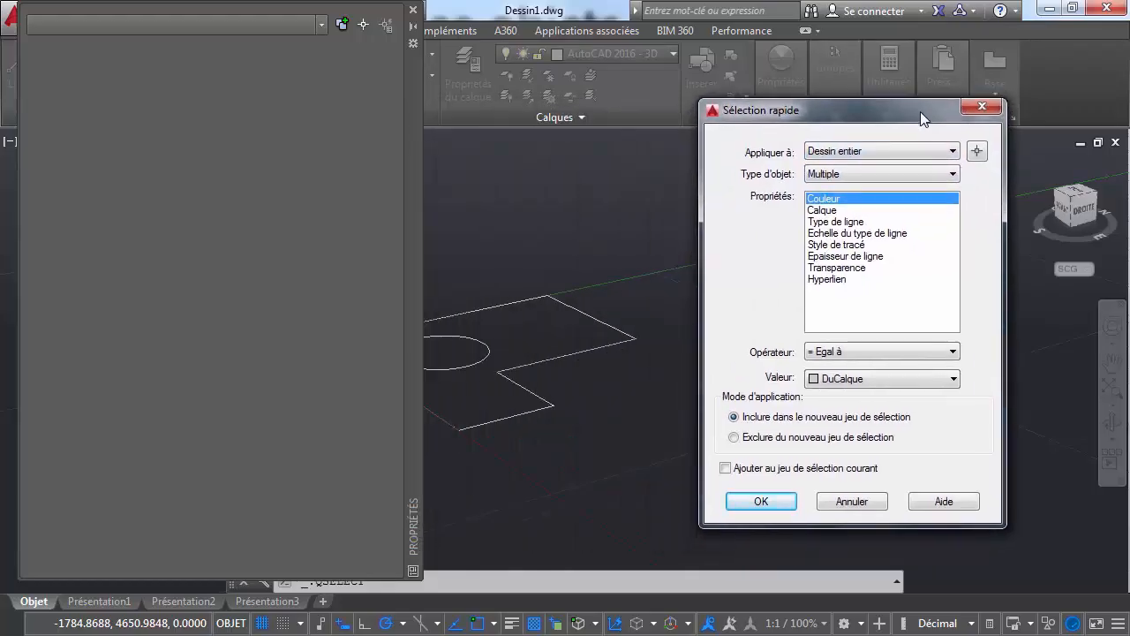
{"action": "left_click", "coordinate": [982, 107]}
{"action": "left_click", "coordinate": [413, 11]}
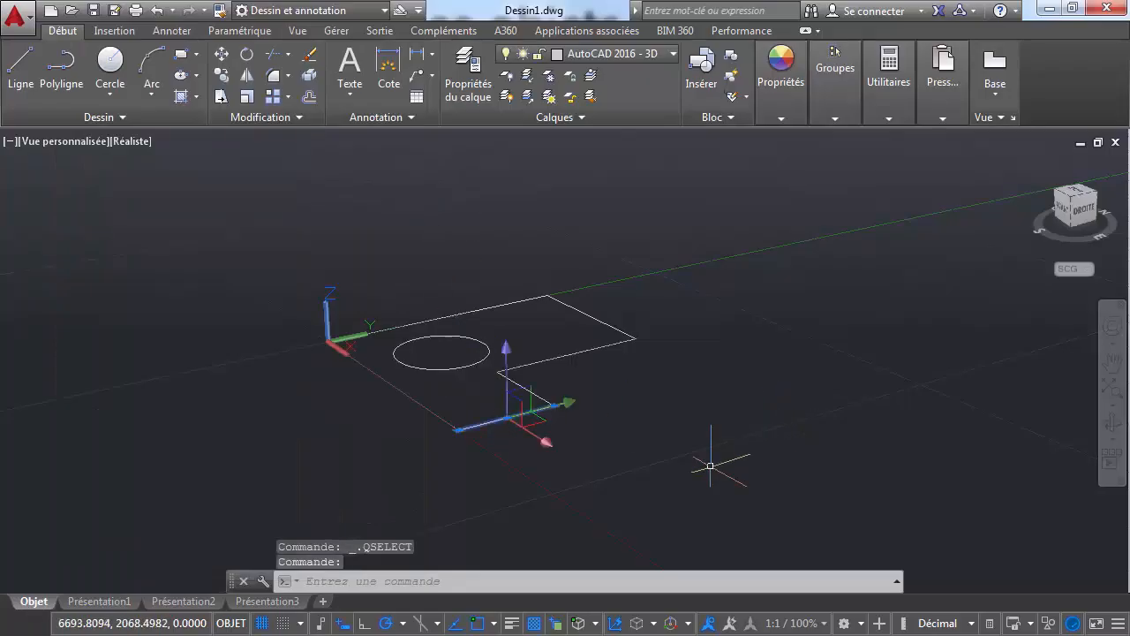
Step: Try viewing the full properties of the short outline line starting at the far end of the X-axis edge, and clear the selection
{"action": "key", "text": "Return"}
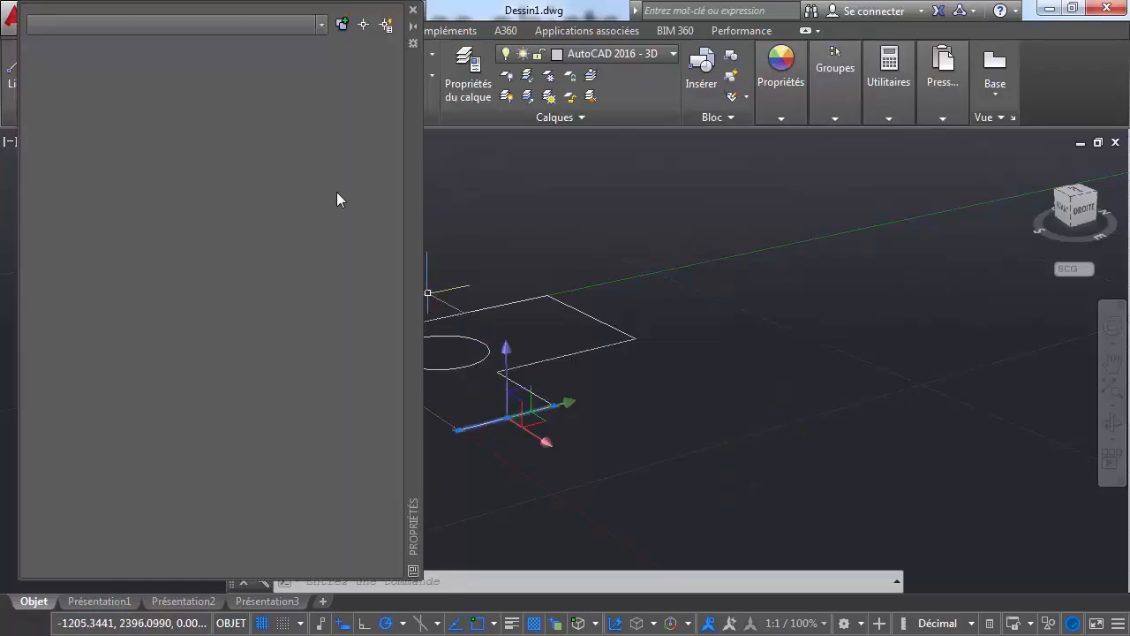
{"action": "left_click", "coordinate": [319, 27]}
{"action": "left_click", "coordinate": [321, 29]}
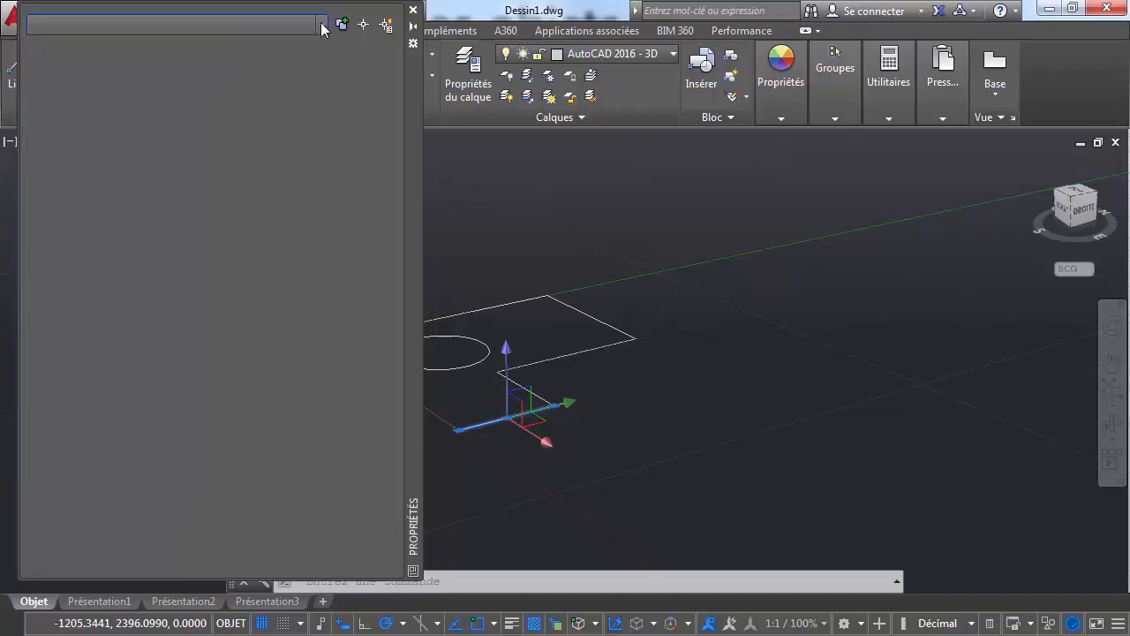
{"action": "left_click", "coordinate": [413, 10]}
{"action": "key", "text": "Escape"}
{"action": "key", "text": "Escape"}
{"action": "key", "text": "Escape"}
{"action": "key", "text": "Escape"}
{"action": "key", "text": "Escape"}
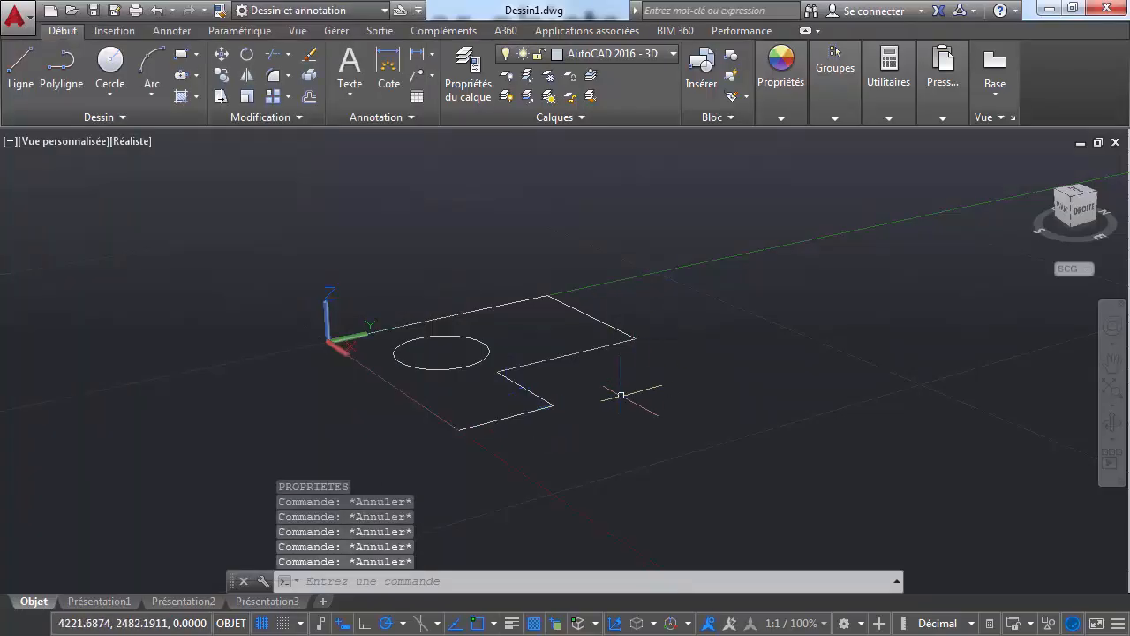
{"action": "left_click", "coordinate": [521, 414]}
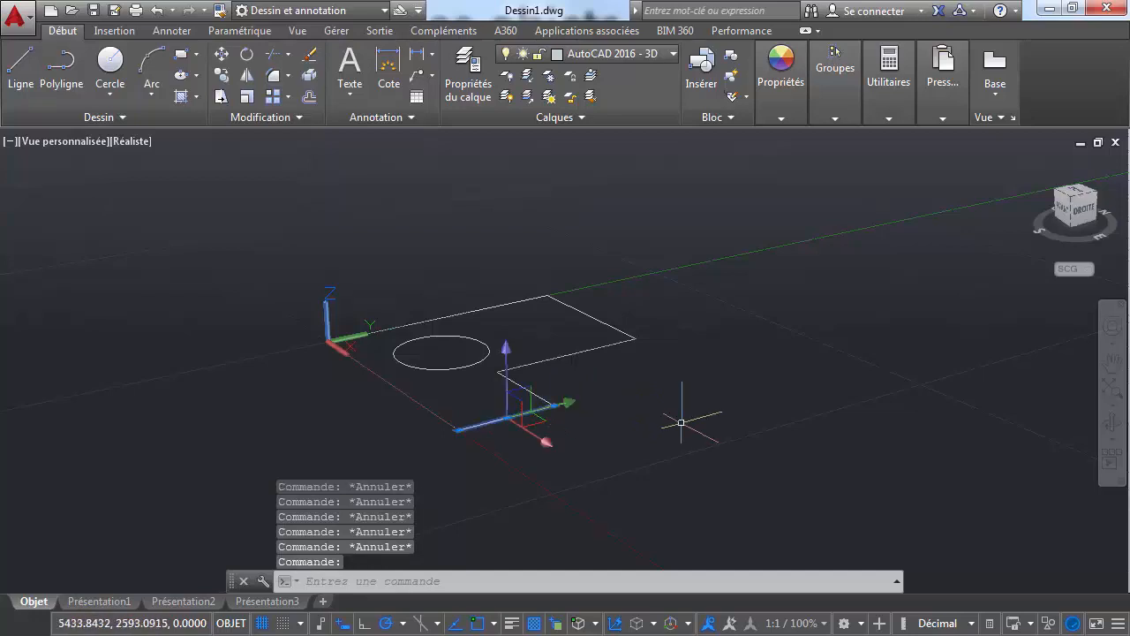
{"action": "key", "text": "Return"}
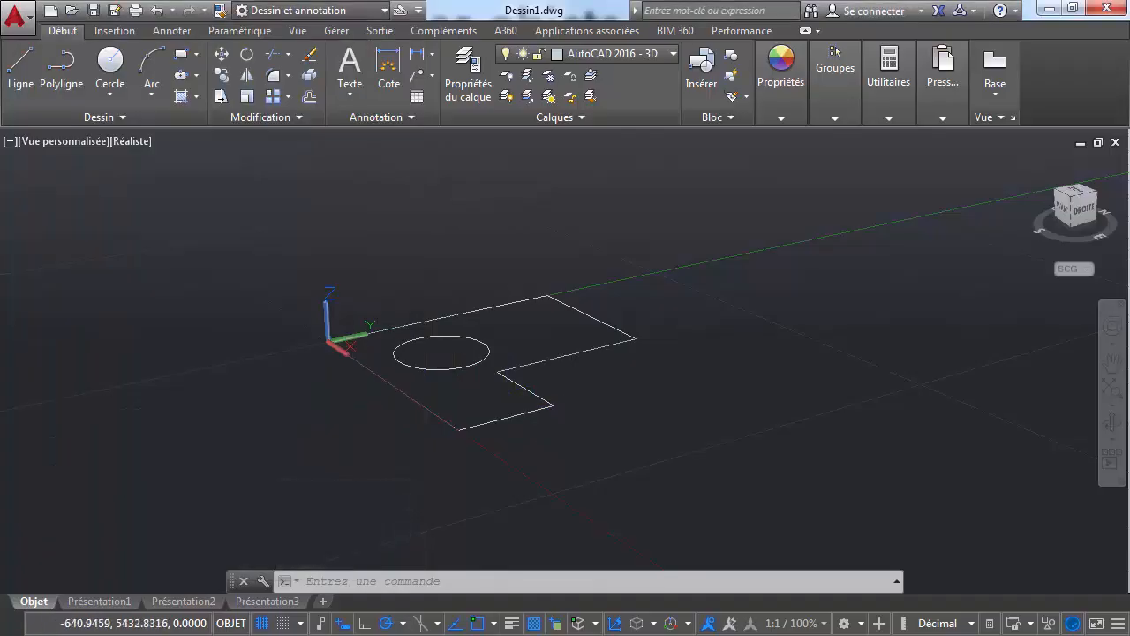
{"action": "middle_click_drag", "start_coordinate": [583, 280], "coordinate": [583, 280]}
{"action": "left_click_drag", "start_coordinate": [582, 280], "coordinate": [667, 276]}
{"action": "key", "text": "Escape"}
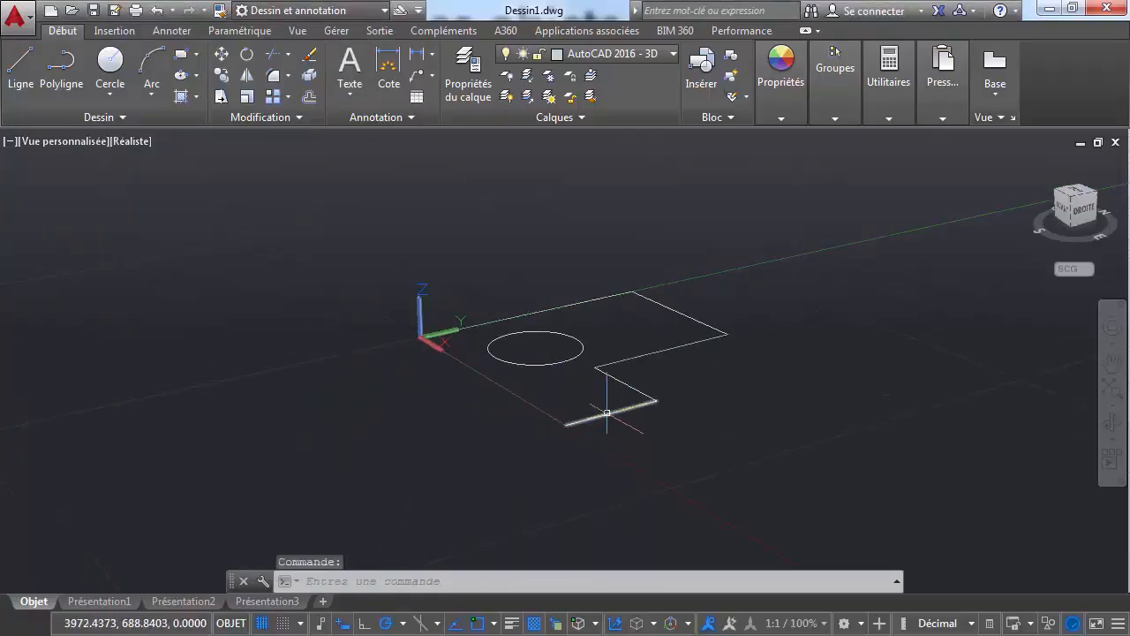
Step: Set the colour of the short outline line at the far end of the X-axis edge to Rouge, and deselect it
{"action": "left_click", "coordinate": [606, 413]}
{"action": "left_click", "coordinate": [781, 117]}
{"action": "left_click", "coordinate": [834, 117]}
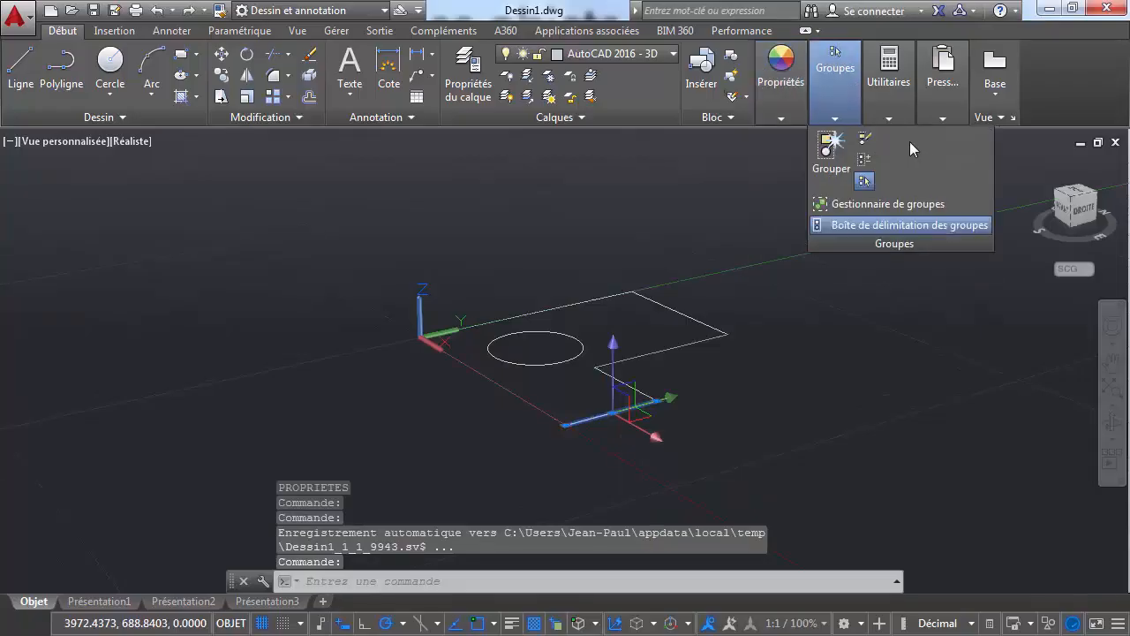
{"action": "left_click", "coordinate": [780, 118]}
{"action": "left_click", "coordinate": [906, 138]}
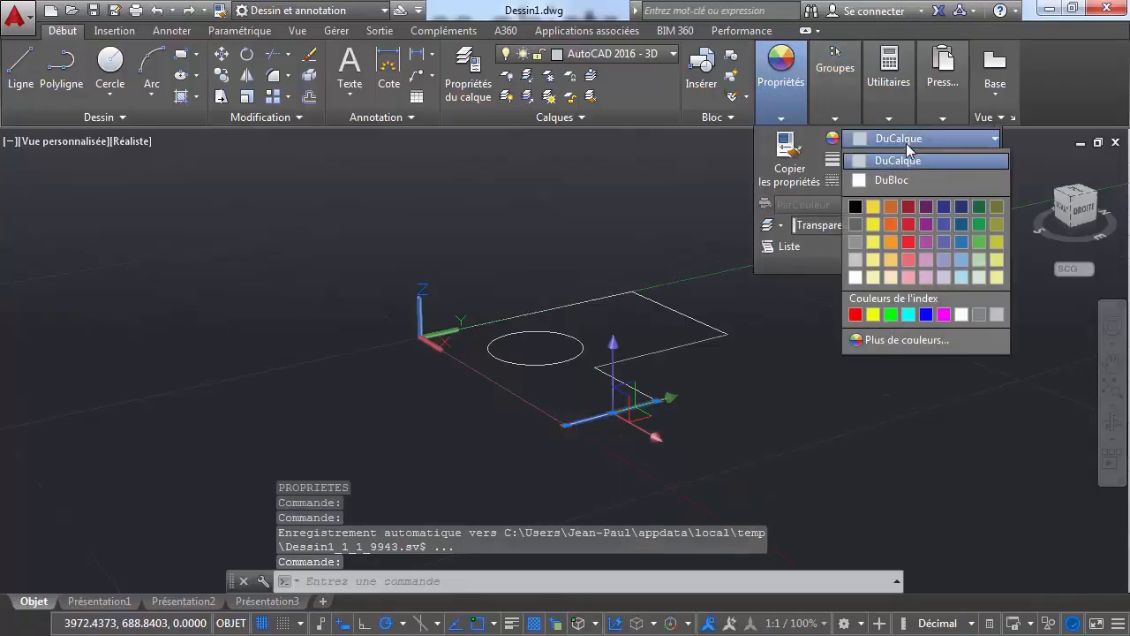
{"action": "left_click", "coordinate": [855, 315]}
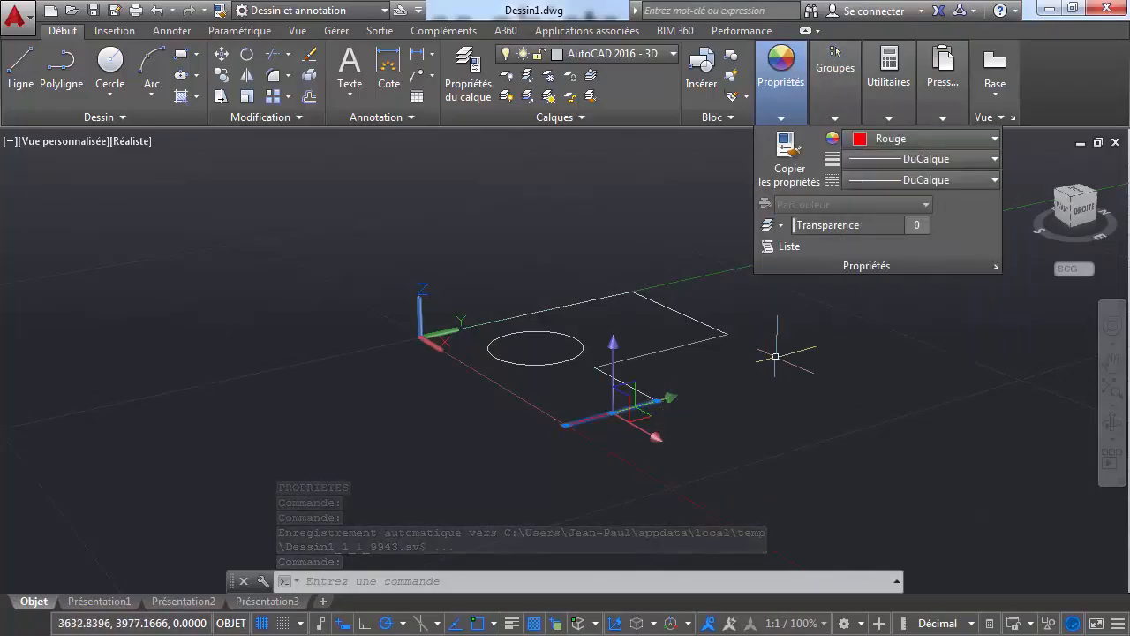
{"action": "key", "text": "Escape"}
{"action": "left_click", "coordinate": [769, 117]}
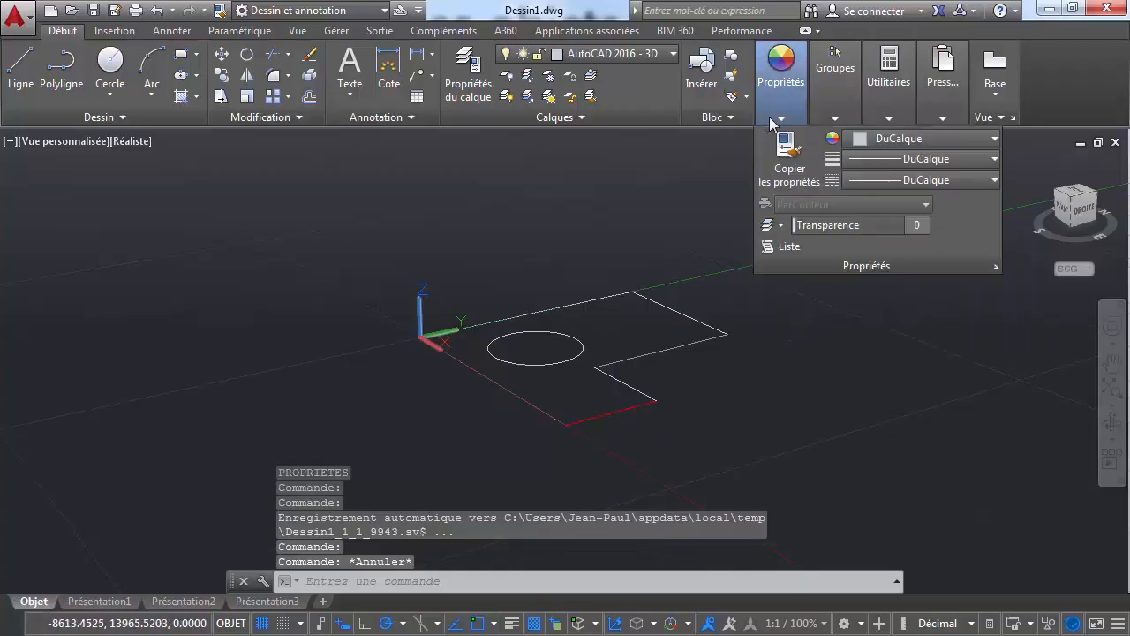
{"action": "key", "text": "Escape"}
{"action": "key", "text": "Escape"}
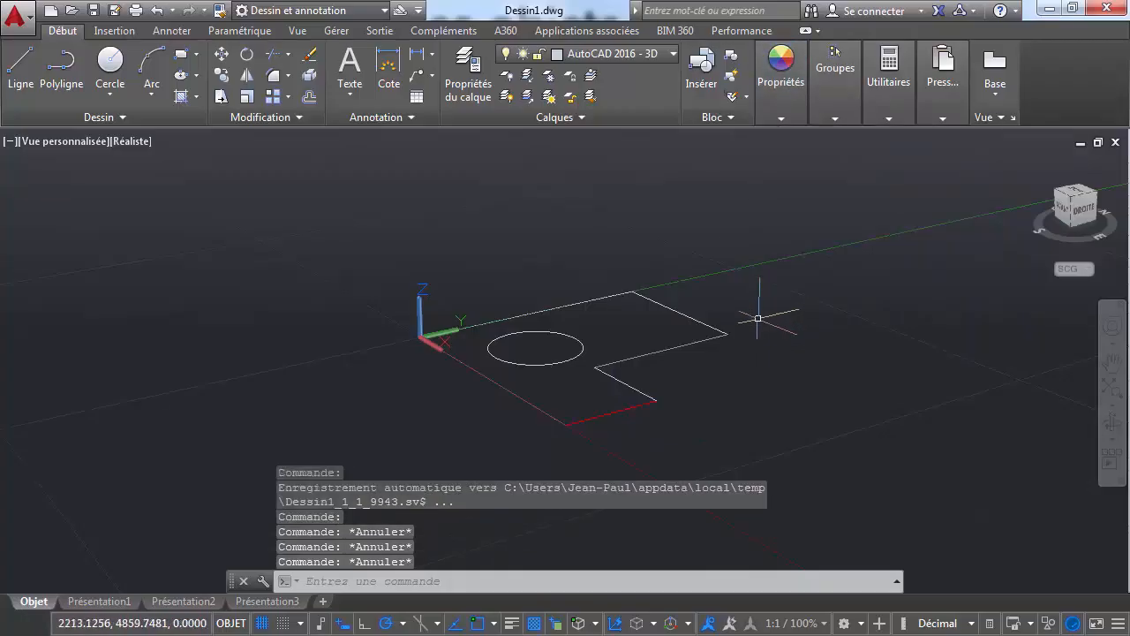
Step: Quick-select the Ligne objects in the entire drawing whose colour equals Rouge, and clear the selection
{"action": "key", "text": "Return"}
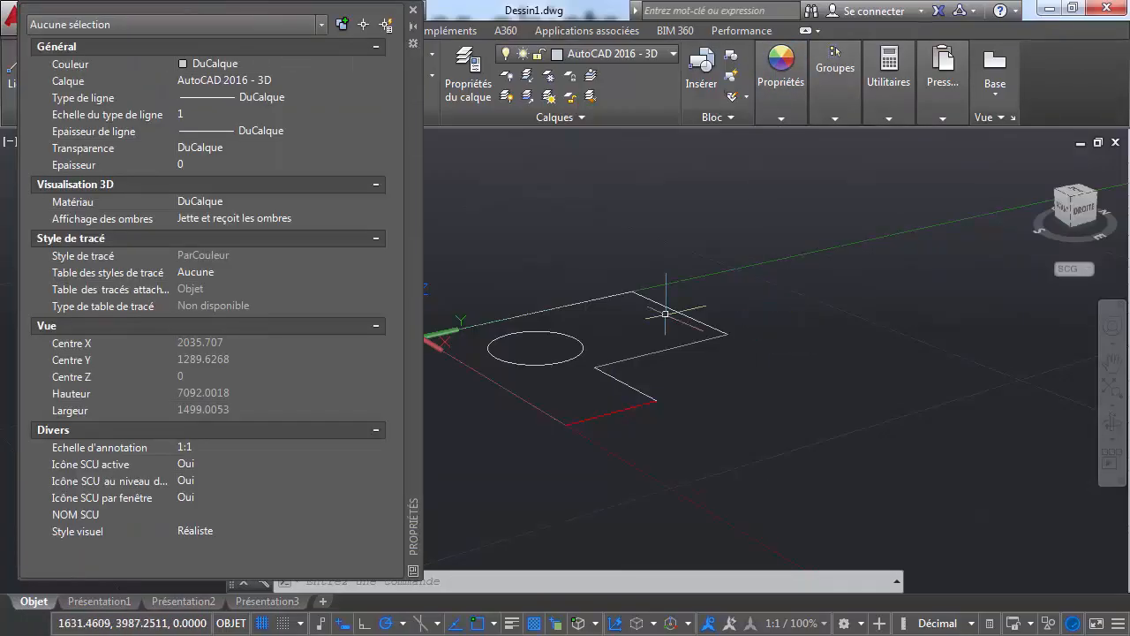
{"action": "left_click", "coordinate": [387, 27]}
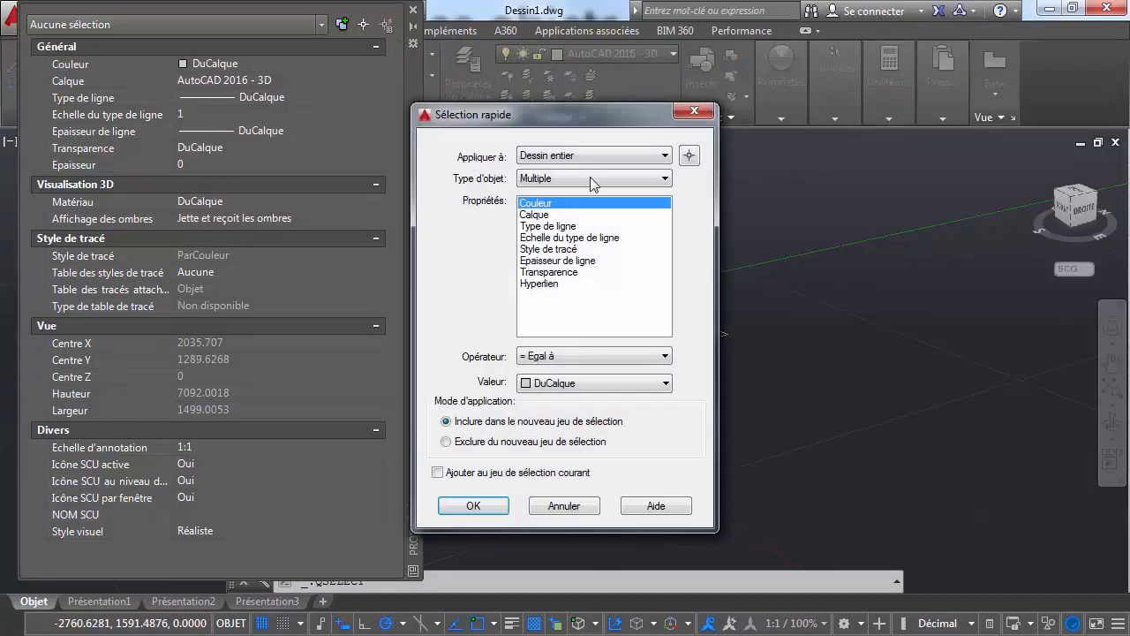
{"action": "left_click", "coordinate": [600, 155]}
{"action": "left_click", "coordinate": [601, 153]}
{"action": "left_click", "coordinate": [596, 179]}
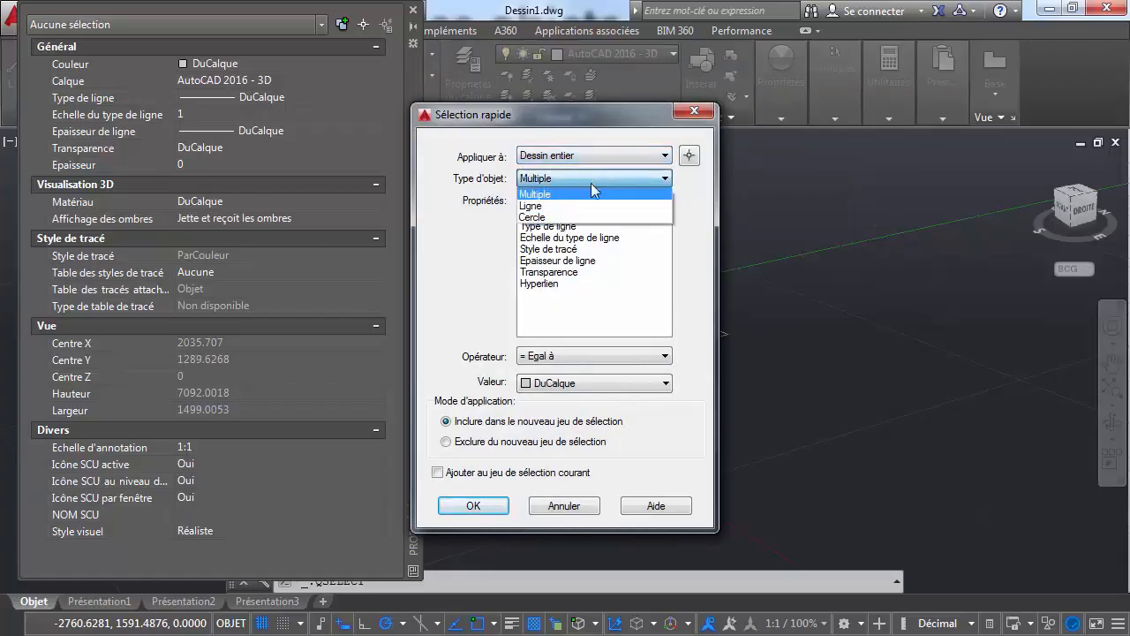
{"action": "left_click", "coordinate": [590, 204]}
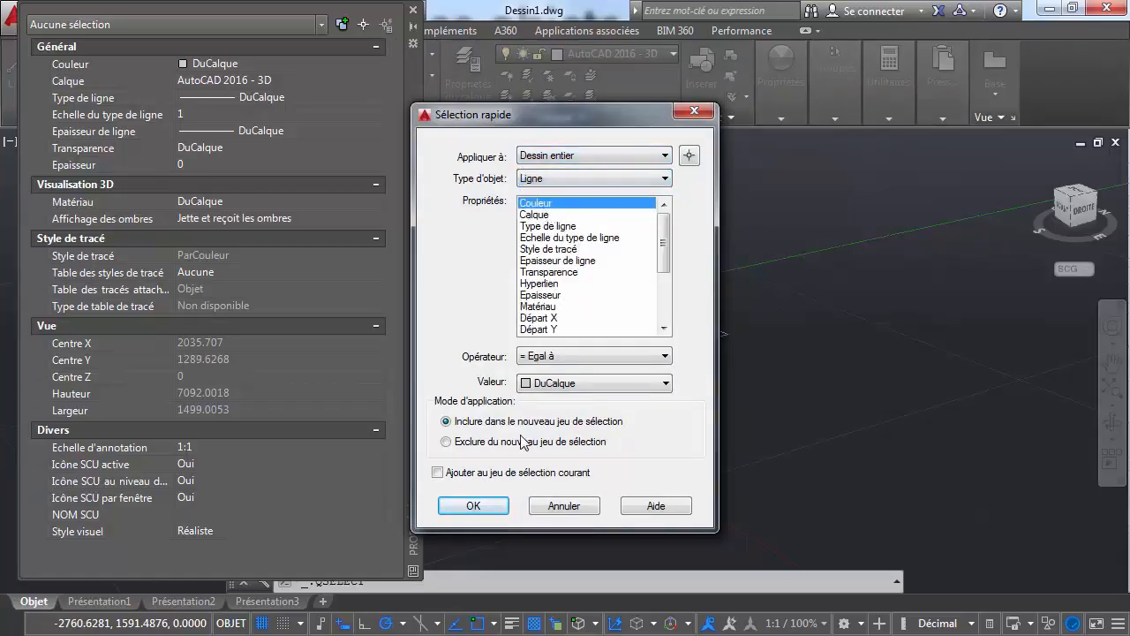
{"action": "left_click", "coordinate": [542, 391]}
{"action": "left_click", "coordinate": [565, 431]}
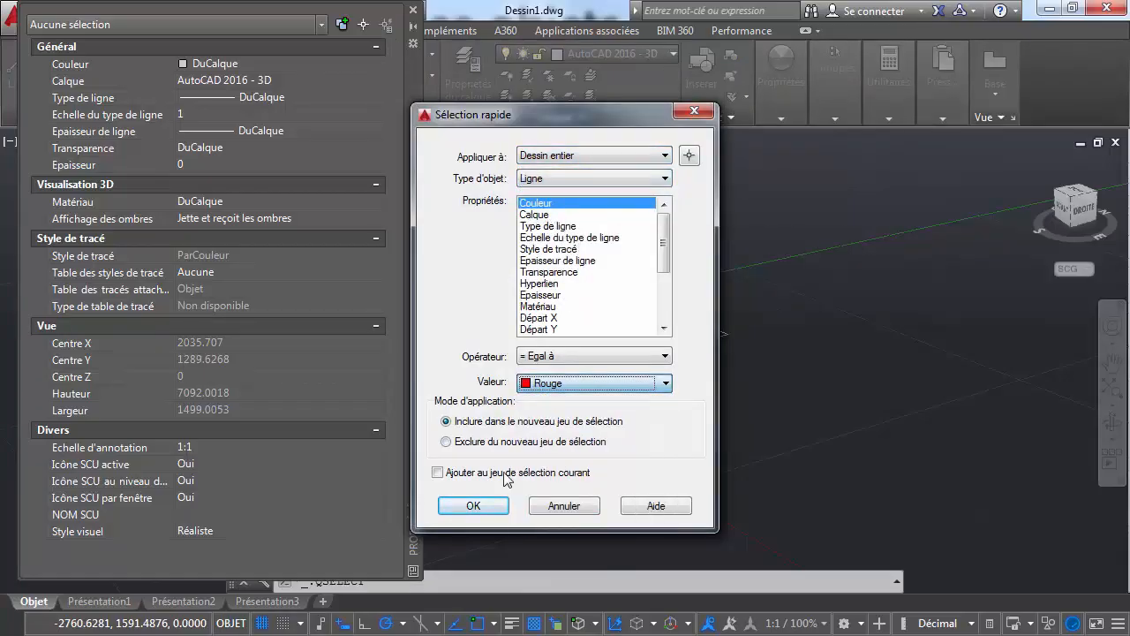
{"action": "left_click", "coordinate": [473, 507]}
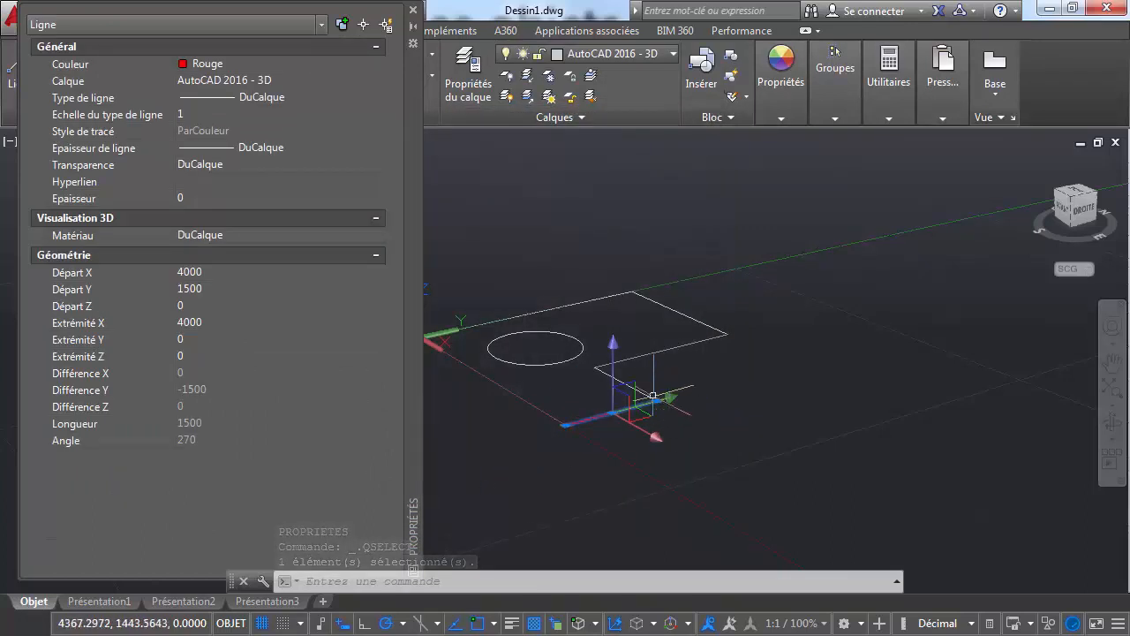
{"action": "left_click", "coordinate": [414, 11]}
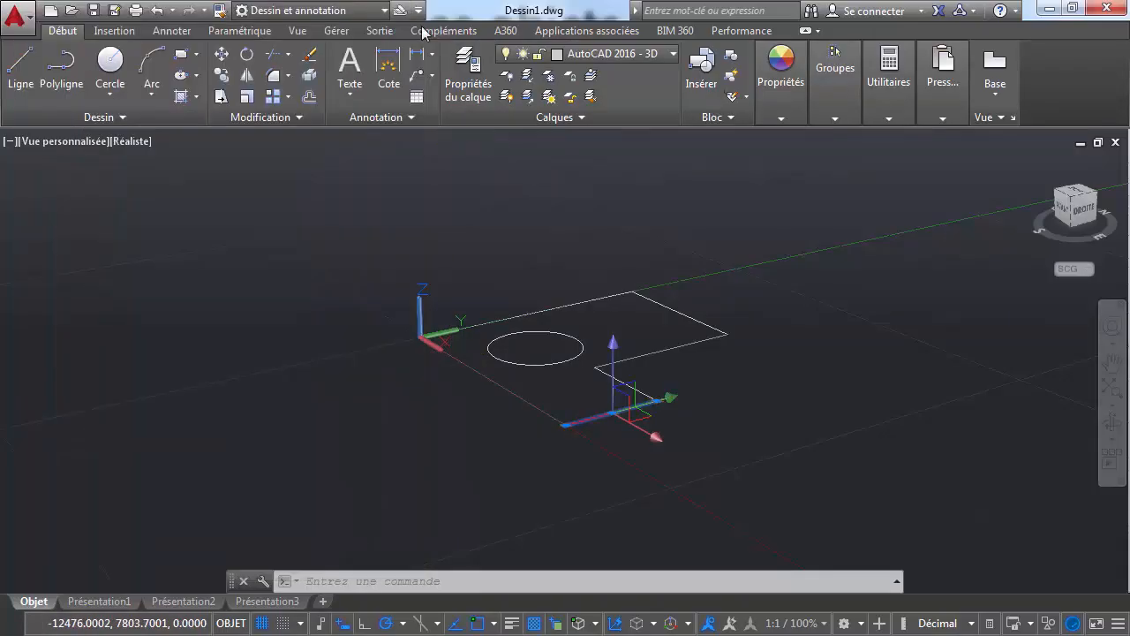
{"action": "key", "text": "Escape"}
{"action": "key", "text": "Escape"}
{"action": "key", "text": "Escape"}
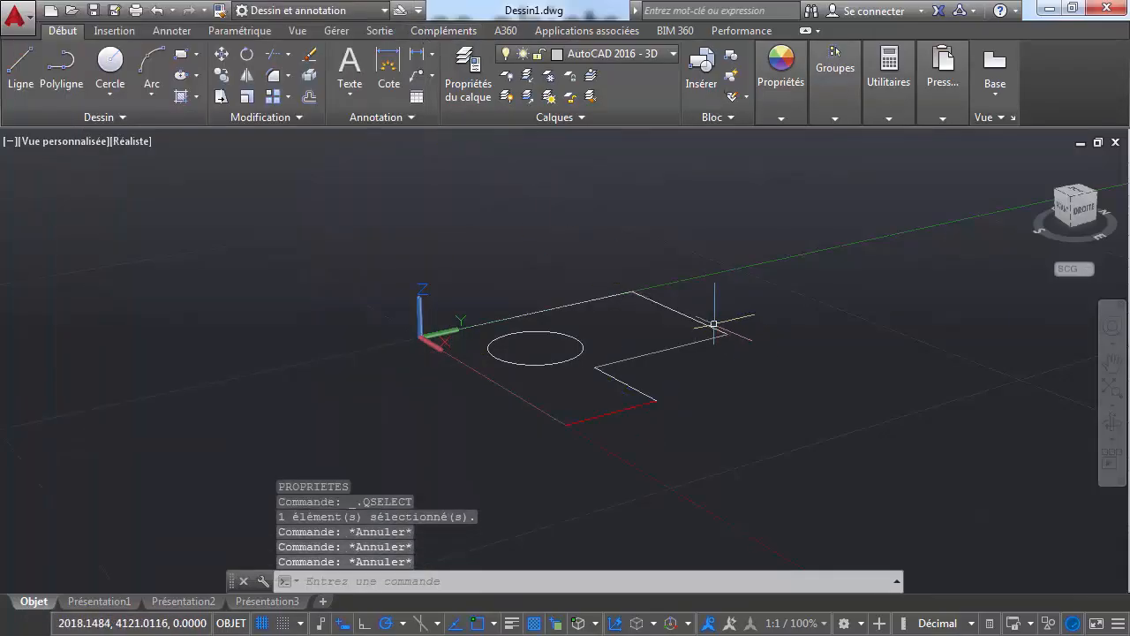
{"action": "key", "text": "Escape"}
{"action": "key", "text": "Escape"}
{"action": "key", "text": "Escape"}
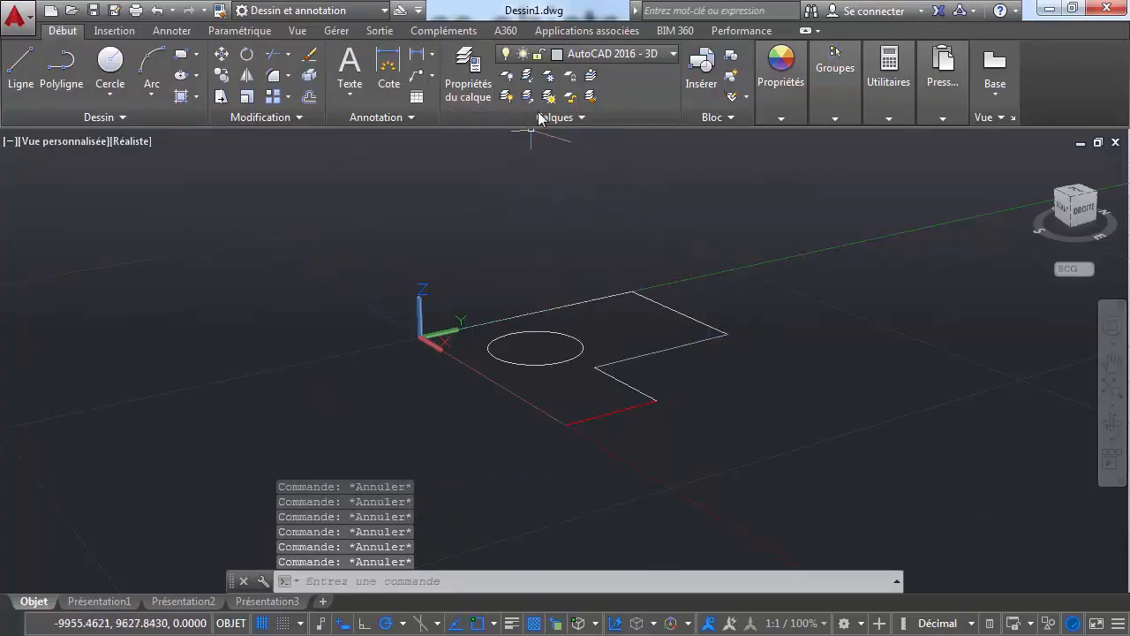
Step: Make layer 0 current and draw a zigzag of three line segments behind the outline, the middle one about 3486 long
{"action": "left_click", "coordinate": [666, 57]}
{"action": "left_click", "coordinate": [620, 78]}
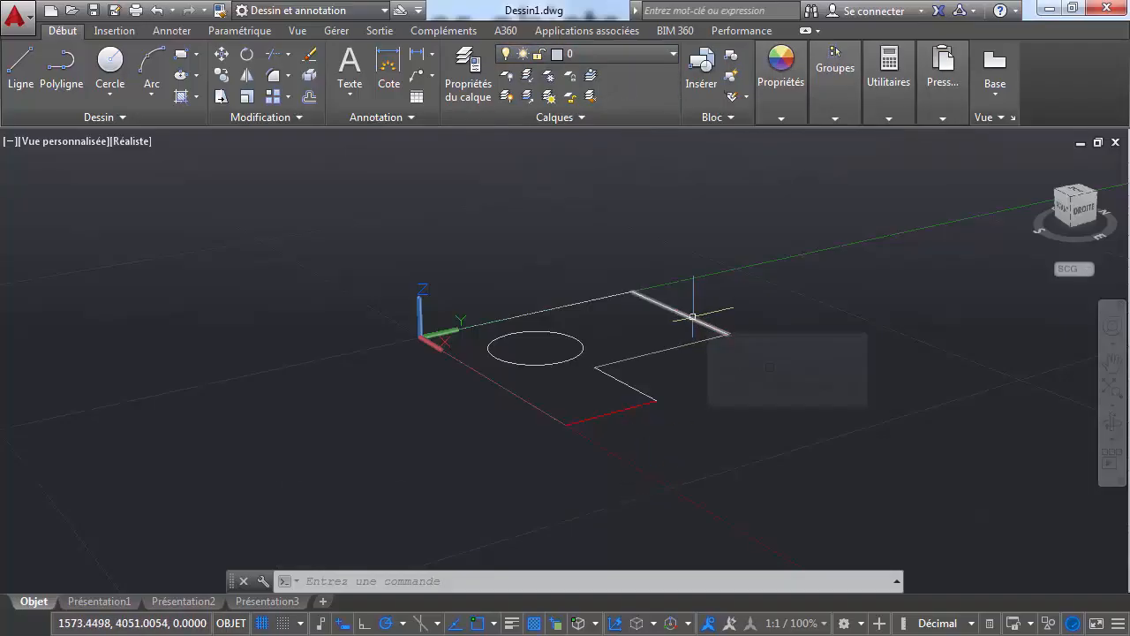
{"action": "left_click", "coordinate": [20, 64]}
{"action": "left_click", "coordinate": [524, 193]}
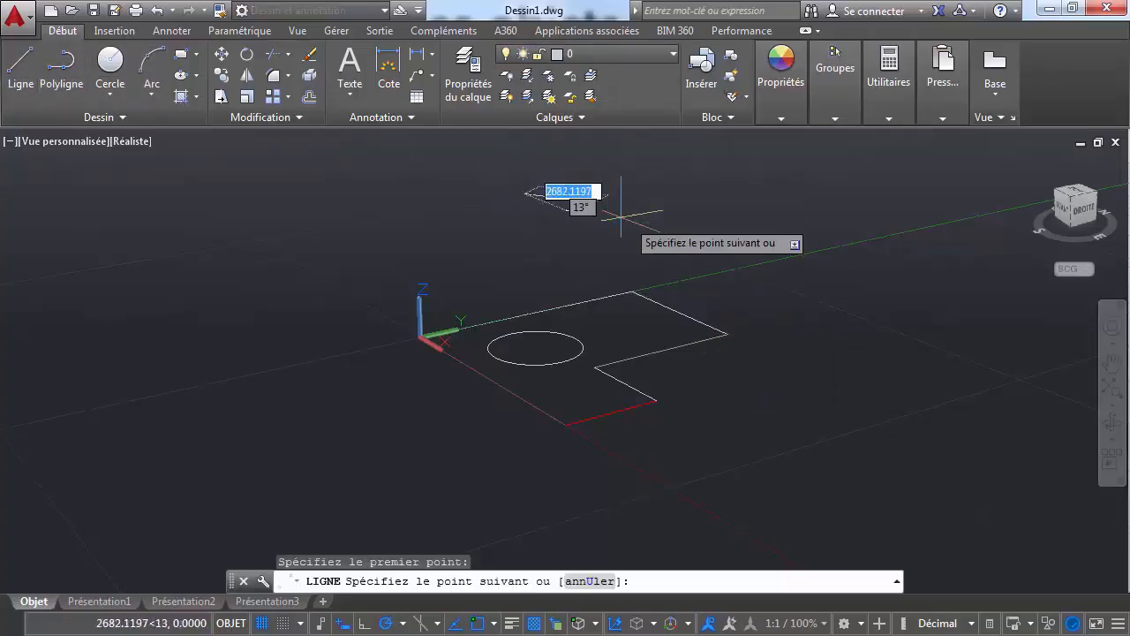
{"action": "left_click", "coordinate": [627, 218]}
{"action": "left_click", "coordinate": [680, 179]}
{"action": "left_click", "coordinate": [768, 231]}
{"action": "key", "text": "Escape"}
{"action": "key", "text": "Escape"}
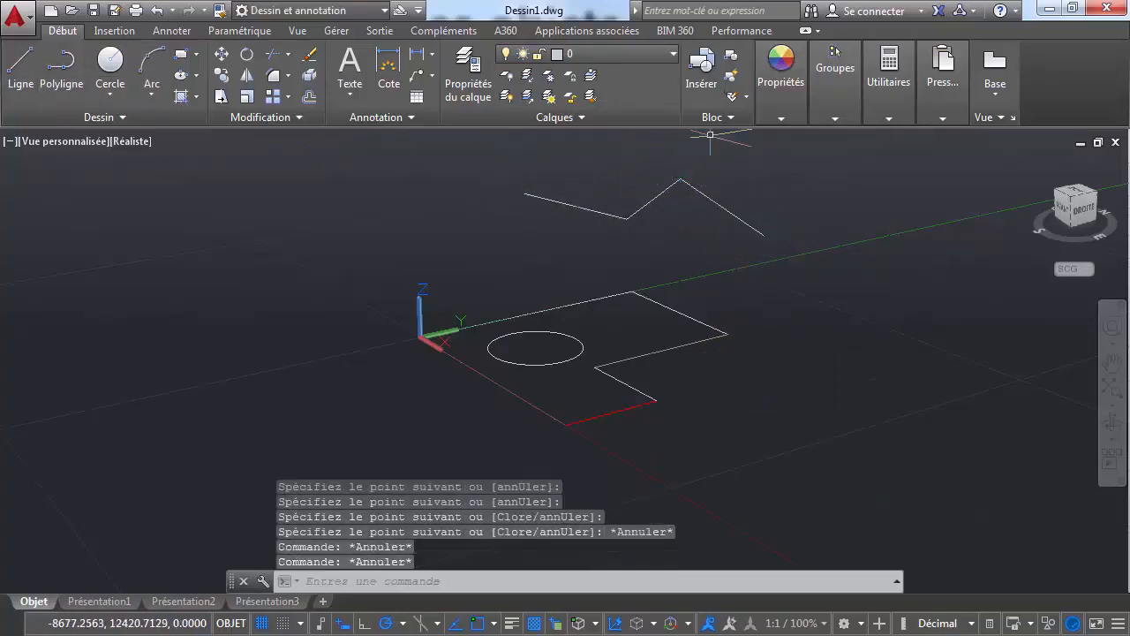
Step: View the full properties of the middle zigzag segment, including its layer, and close the properties
{"action": "left_click", "coordinate": [657, 194]}
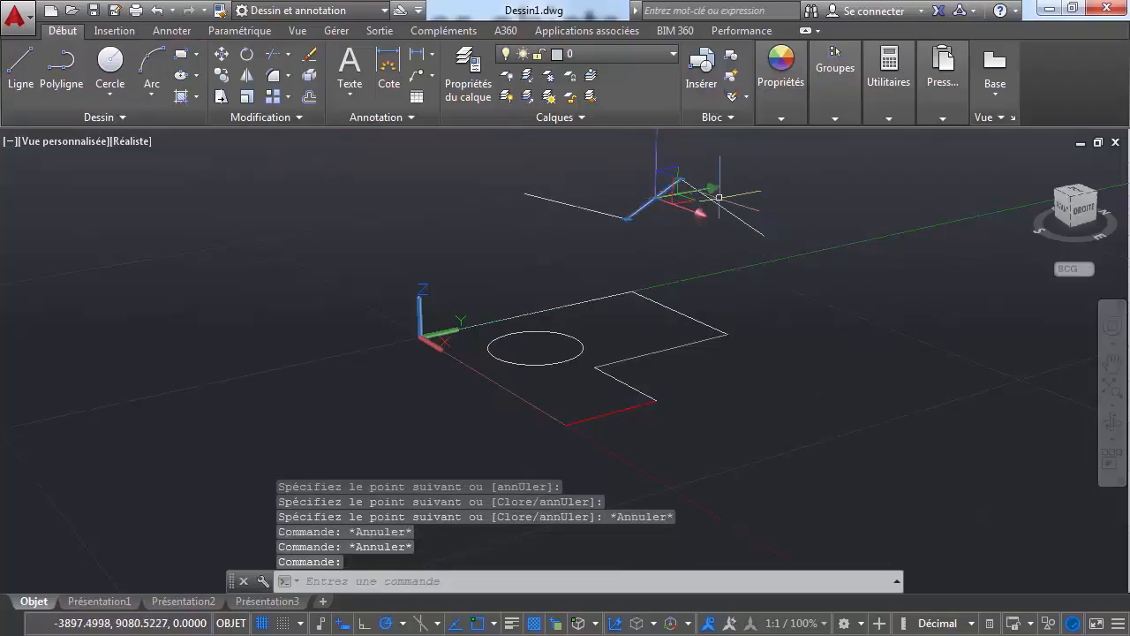
{"action": "left_click", "coordinate": [780, 79]}
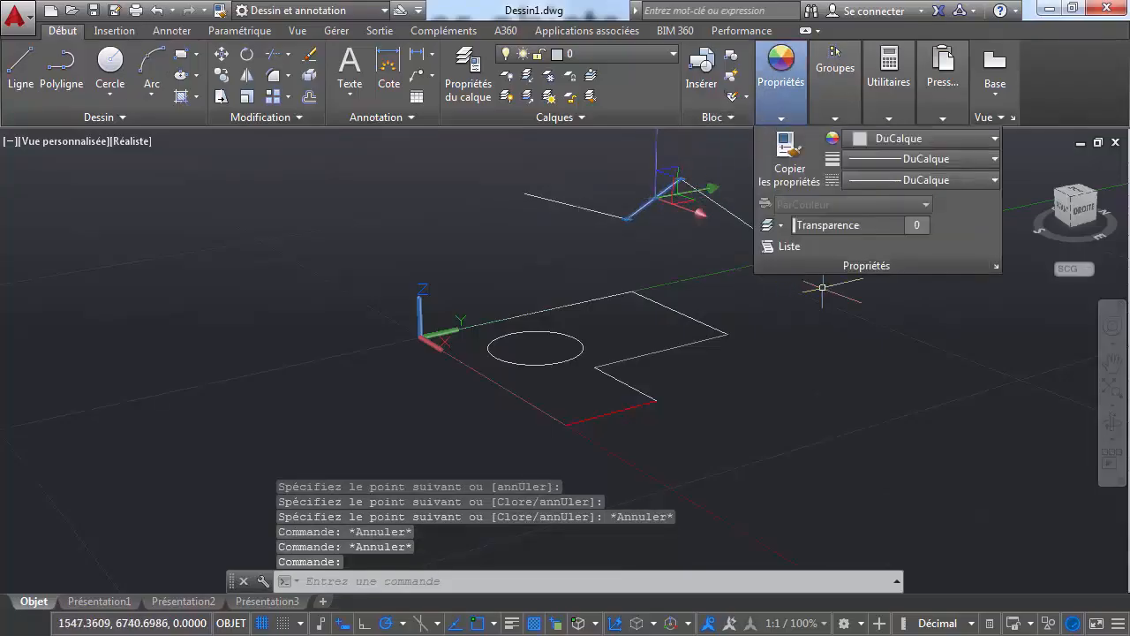
{"action": "key", "text": "Escape"}
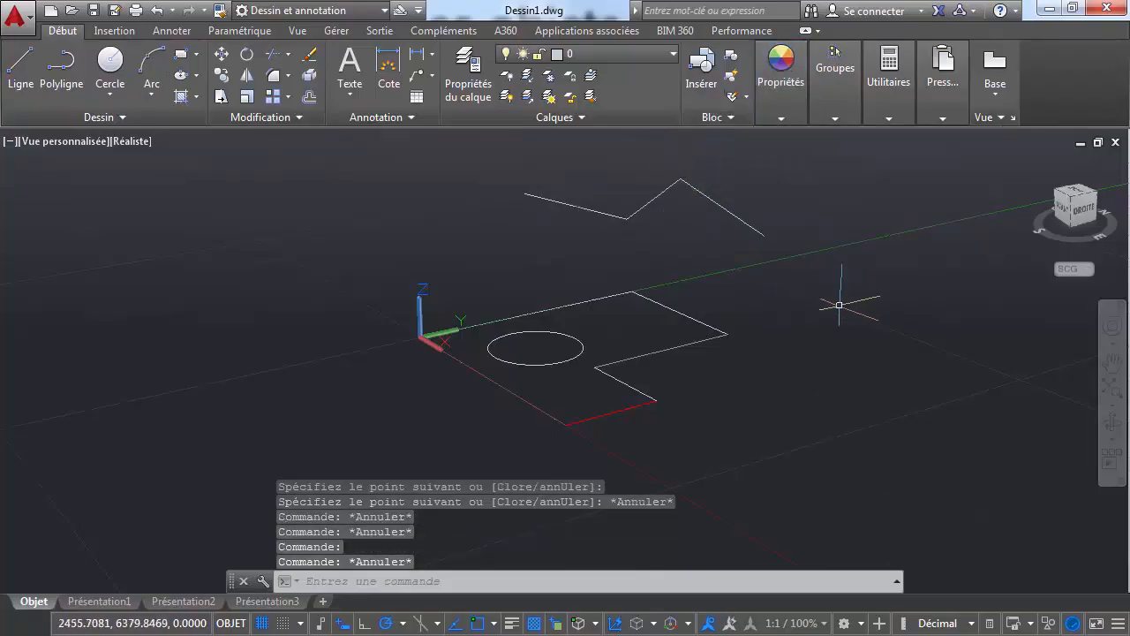
{"action": "key", "text": "Return"}
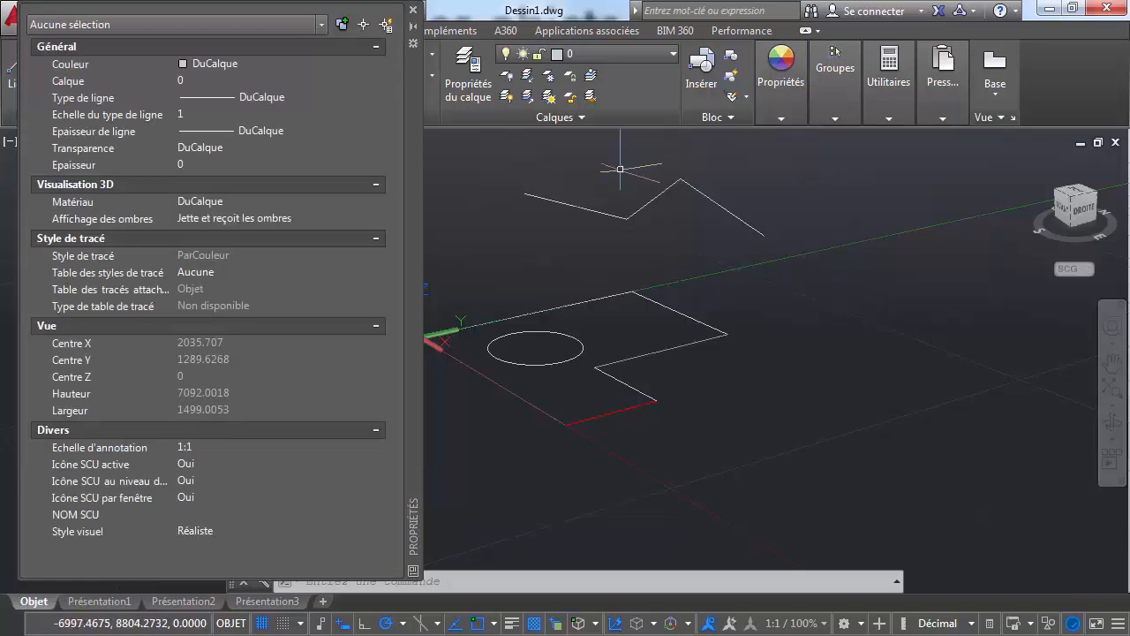
{"action": "left_click", "coordinate": [647, 198]}
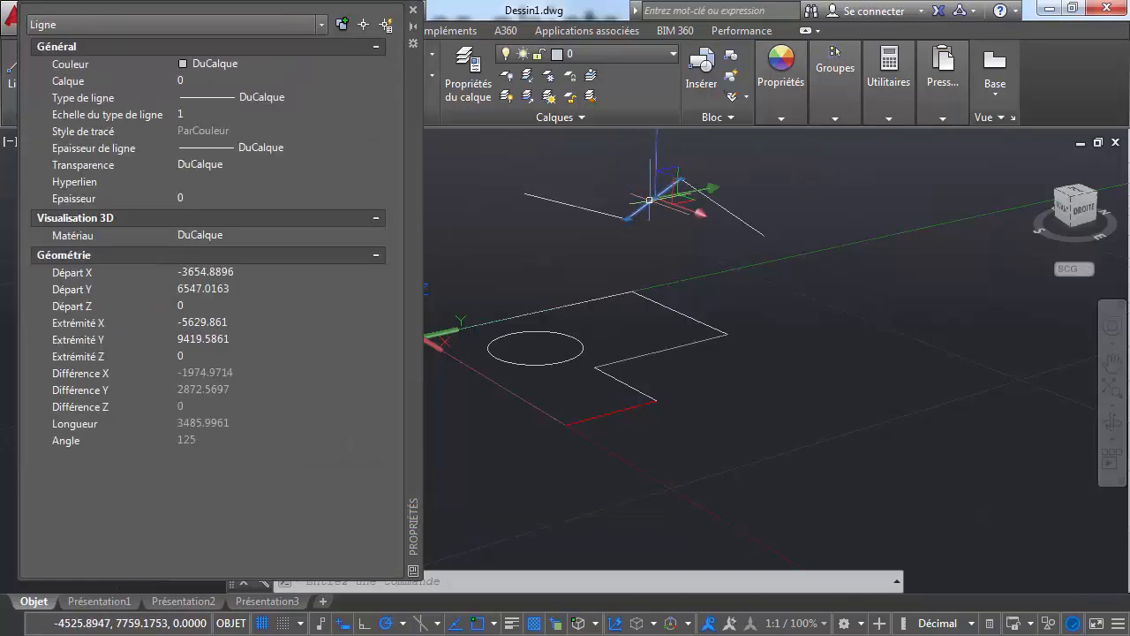
{"action": "left_click_drag", "start_coordinate": [414, 67], "coordinate": [423, 78]}
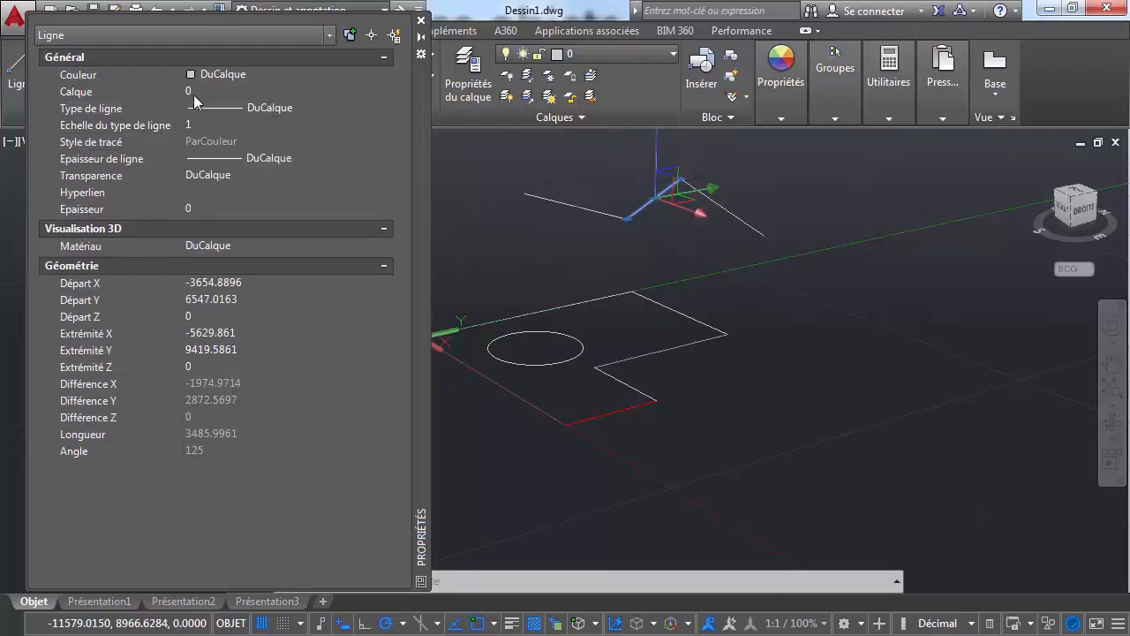
{"action": "left_click", "coordinate": [420, 19]}
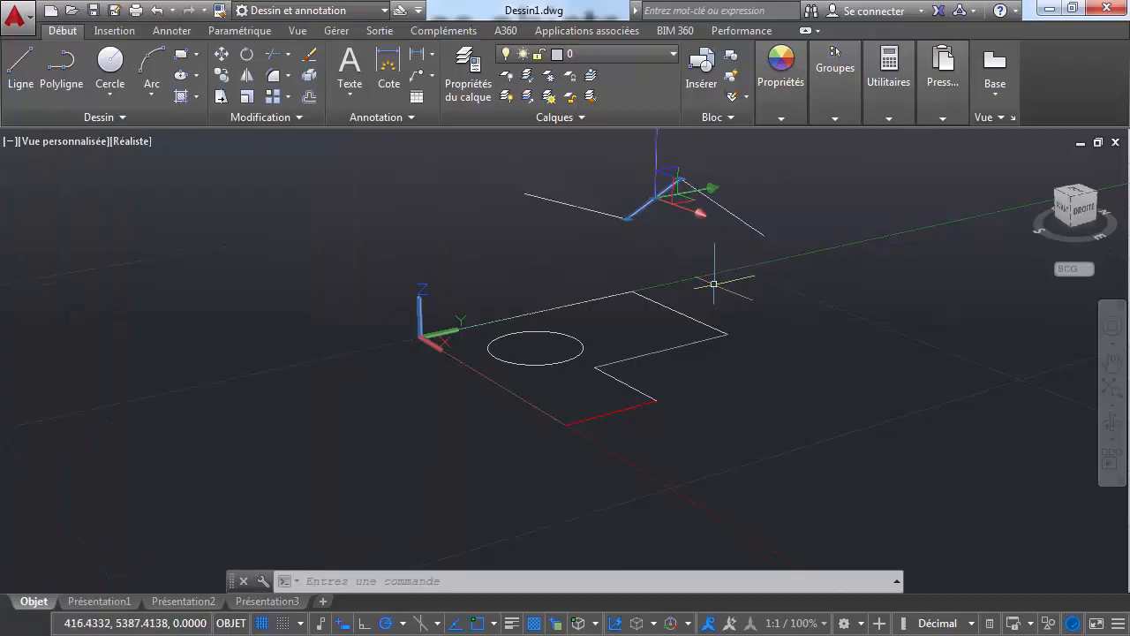
Step: View the full properties of the outline line starting at the far end of the Y-axis edge, and clear the selection
{"action": "key", "text": "Escape"}
{"action": "key", "text": "Escape"}
{"action": "type", "text": "pr"}
{"action": "key", "text": "Return"}
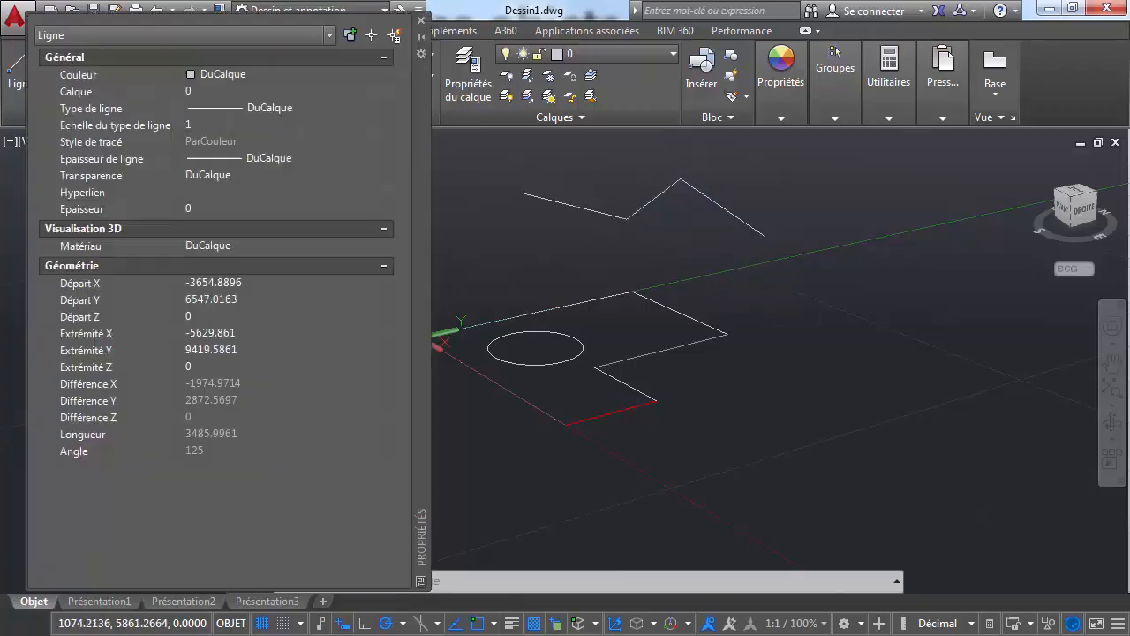
{"action": "left_click", "coordinate": [666, 300]}
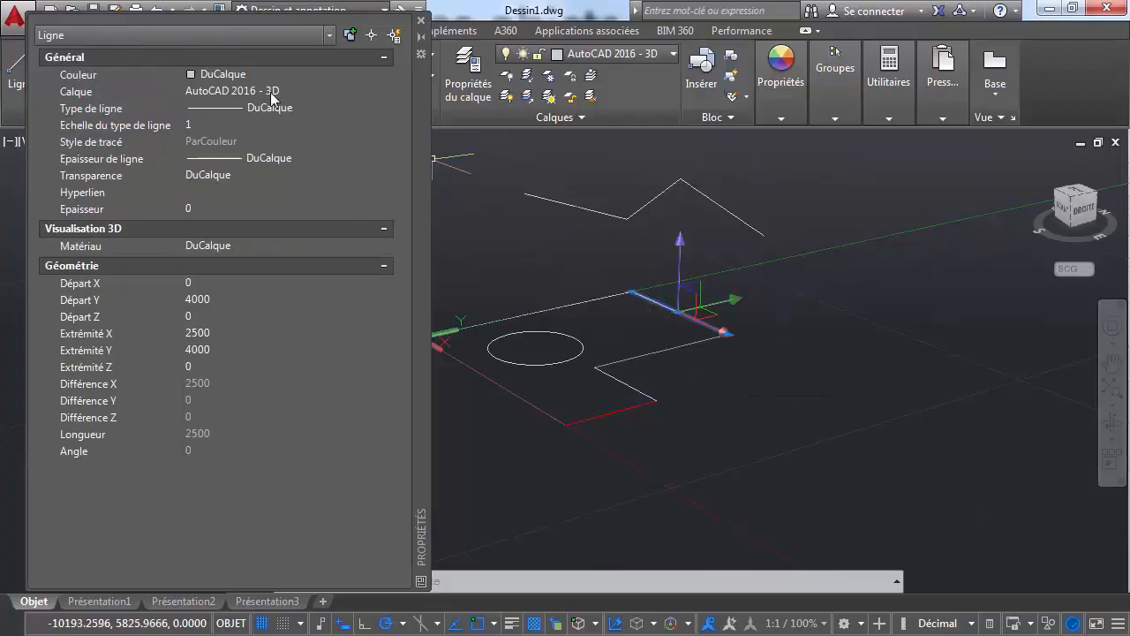
{"action": "left_click", "coordinate": [421, 20]}
{"action": "key", "text": "Escape"}
{"action": "key", "text": "Escape"}
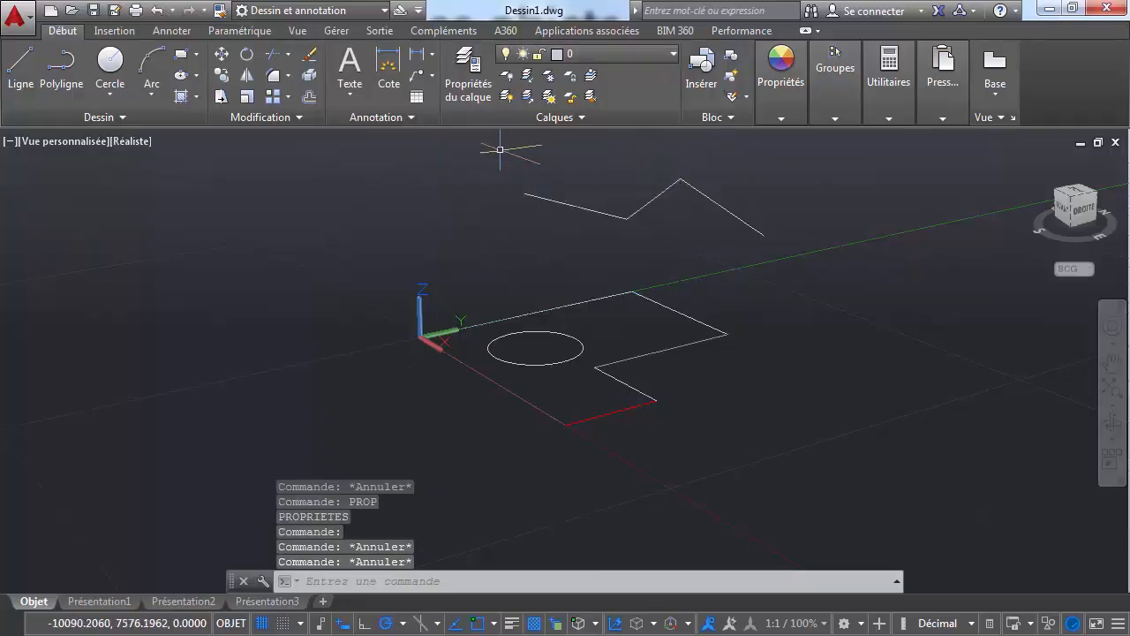
Step: Examine the list of layers available in the drawing and close it without choosing another layer
{"action": "left_click", "coordinate": [663, 53]}
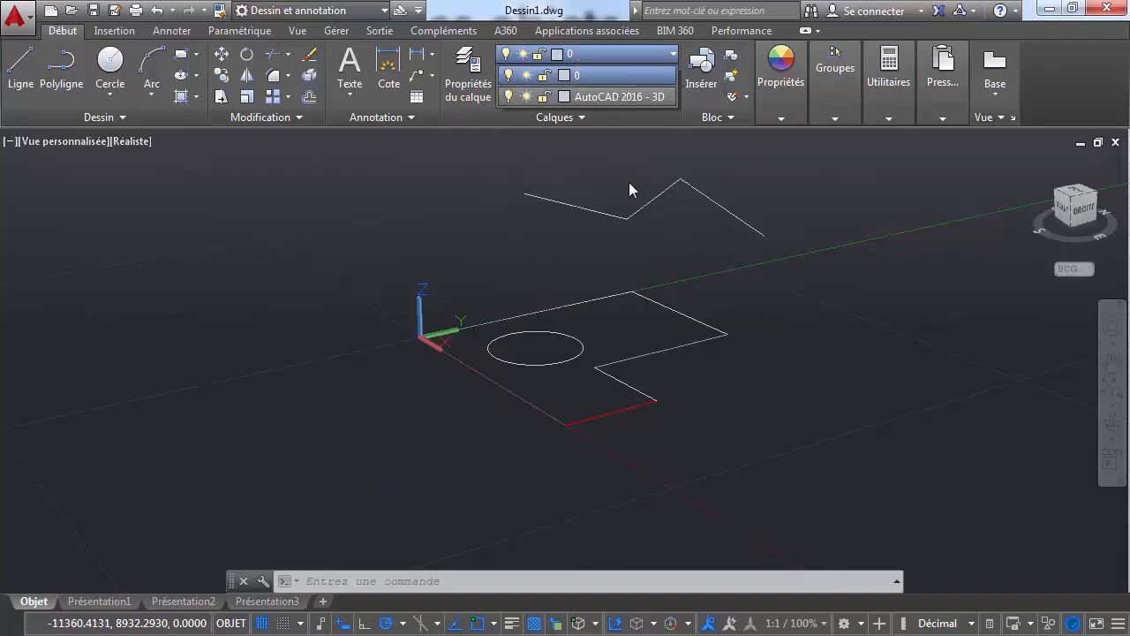
{"action": "key", "text": "Escape"}
{"action": "key", "text": "Escape"}
{"action": "key", "text": "Escape"}
{"action": "key", "text": "Escape"}
{"action": "key", "text": "Escape"}
{"action": "key", "text": "Escape"}
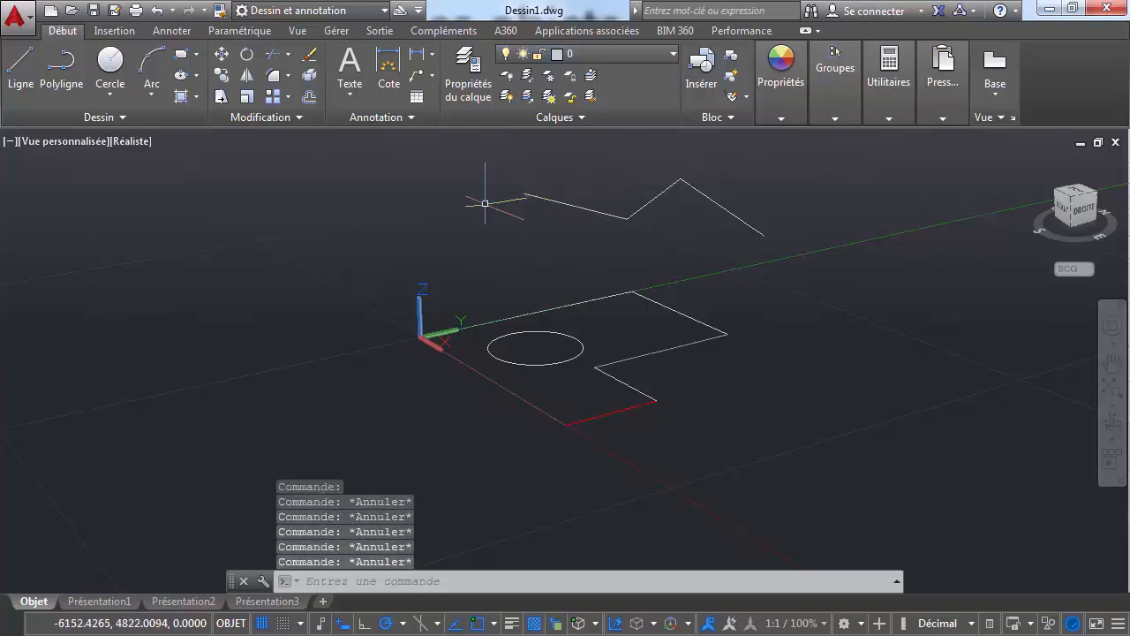